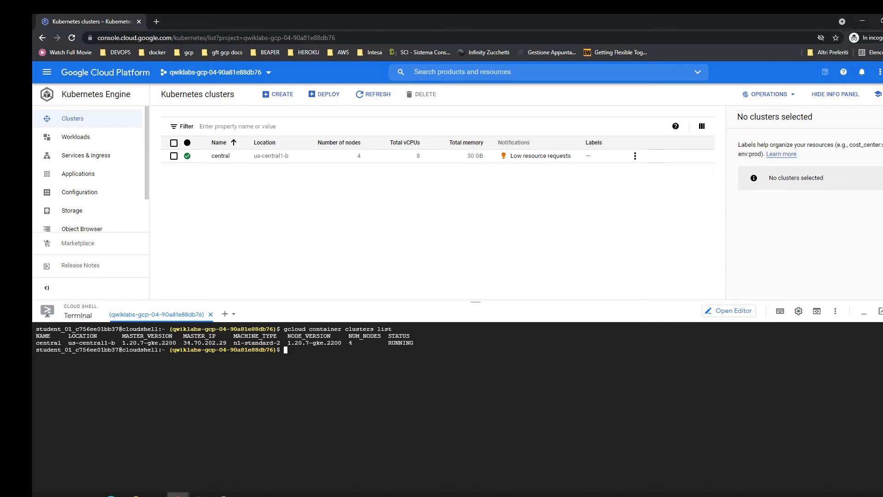
List the services and the pods in the istio-system namespace with kubectl, clearing the terminal after each listing.
left_click(128, 418)
type("kubectl get service -n istio-system")
key("Return")
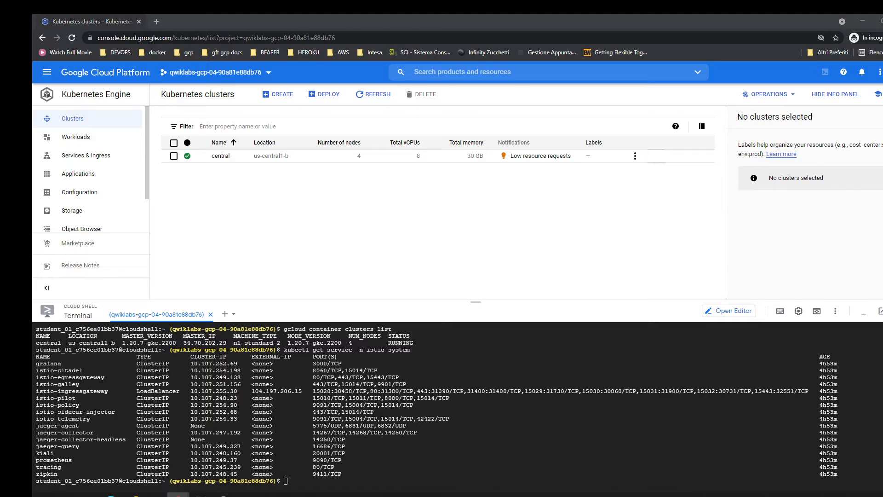
left_click(464, 447)
key("ctrl+l")
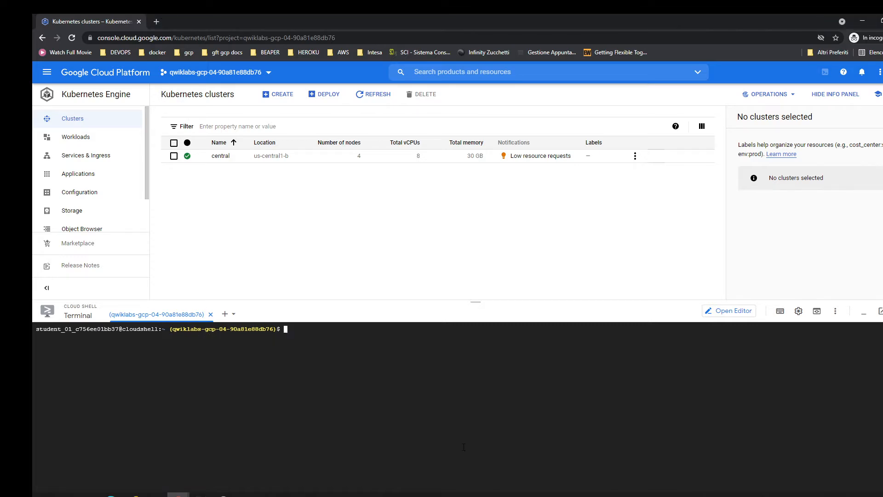
type("kubectl get pods -n istio-system")
key("Return")
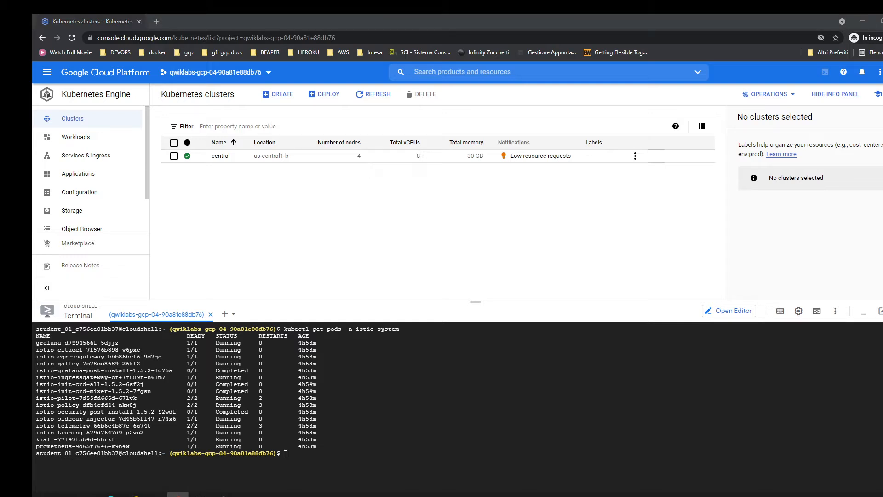
left_click(392, 388)
key("ctrl+l")
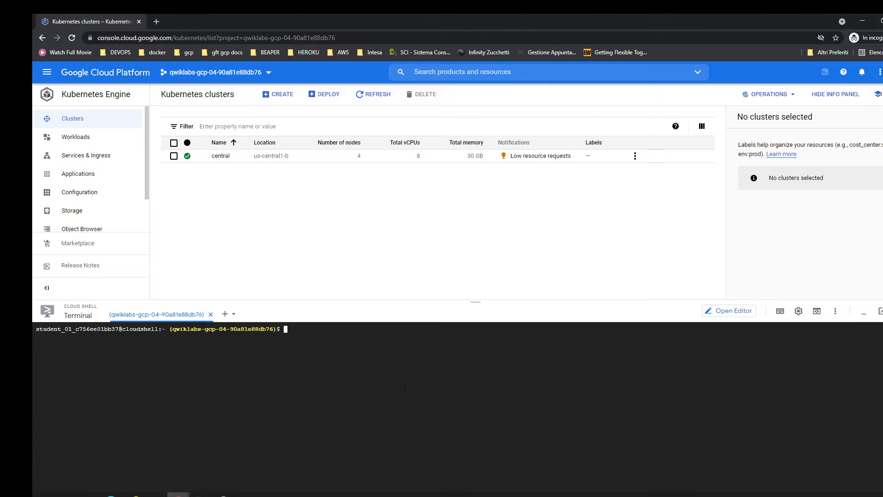
Export the environment variables LAB_DIR=$HOME/security-lab and ISTIO_VERSION=1.5.2 in the terminal.
type("export LAB_DIR=$HOME/security-lab")
key("Return")
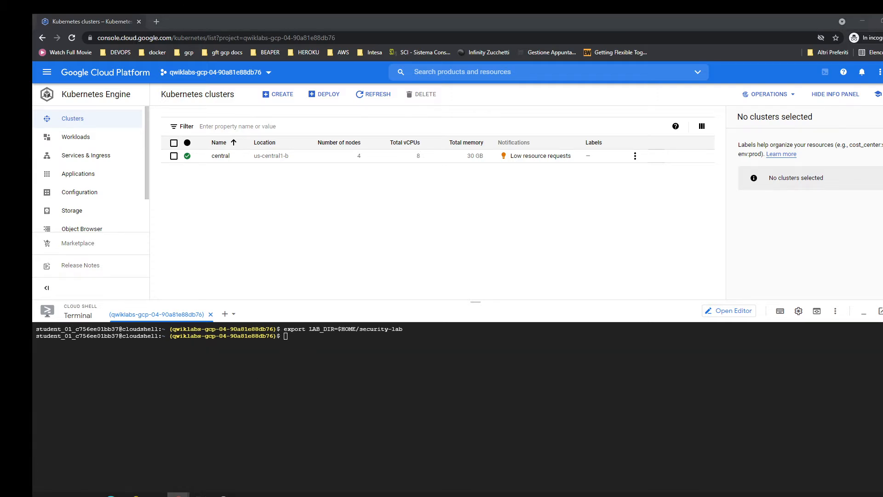
left_click(343, 347)
type("export ISTIO_VERSION=1.5.2")
key("Return")
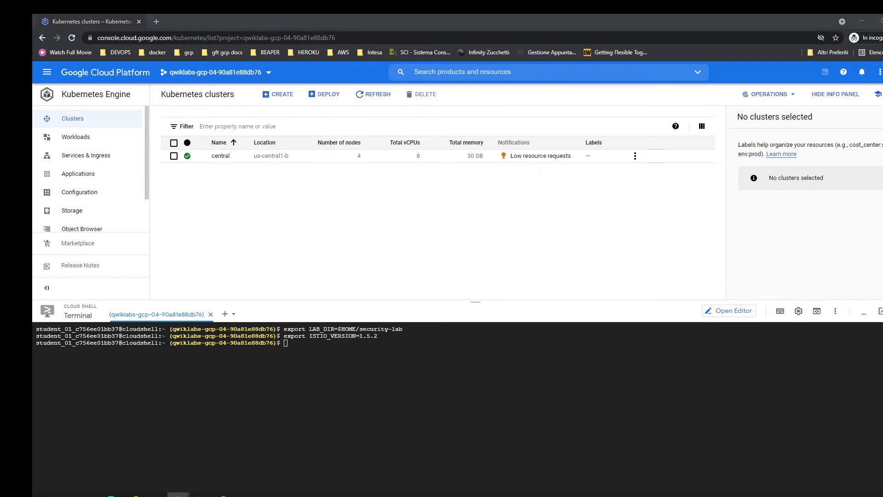
Create the $LAB_DIR directory, change into it and list its contents on a cleared terminal.
left_click(346, 354)
type("mkdir $LAB_DIR cd $LAB_DIR")
key("Return")
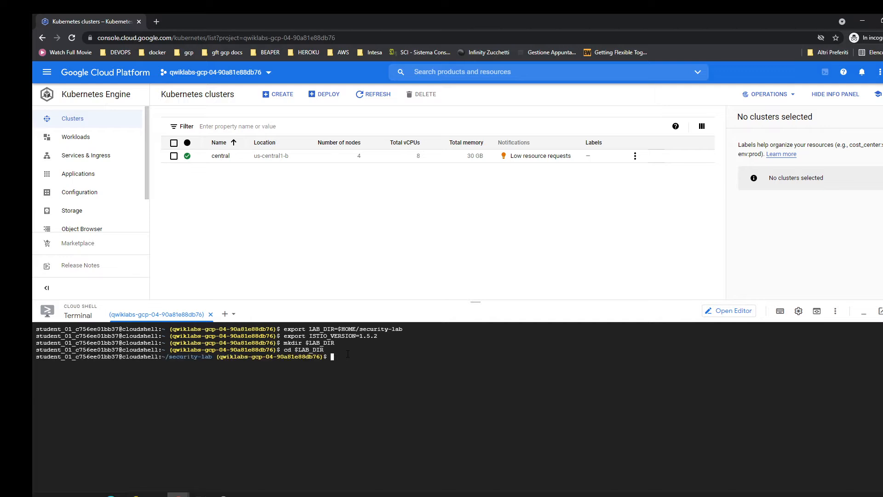
key("ctrl+l")
type("ls")
key("Return")
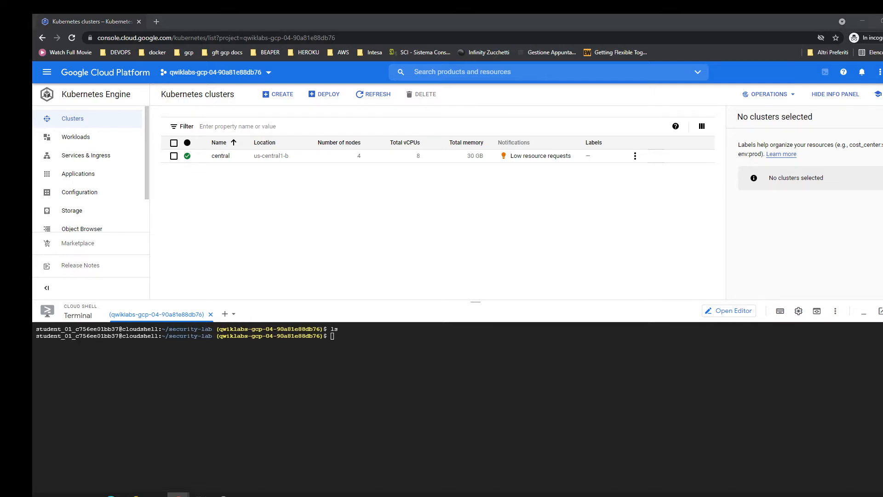
left_click(384, 431)
type("curl -L https://git.io/getLatestIstio | ISTIO_VERSION=$ISTIO_VERSION sh -")
key("Return")
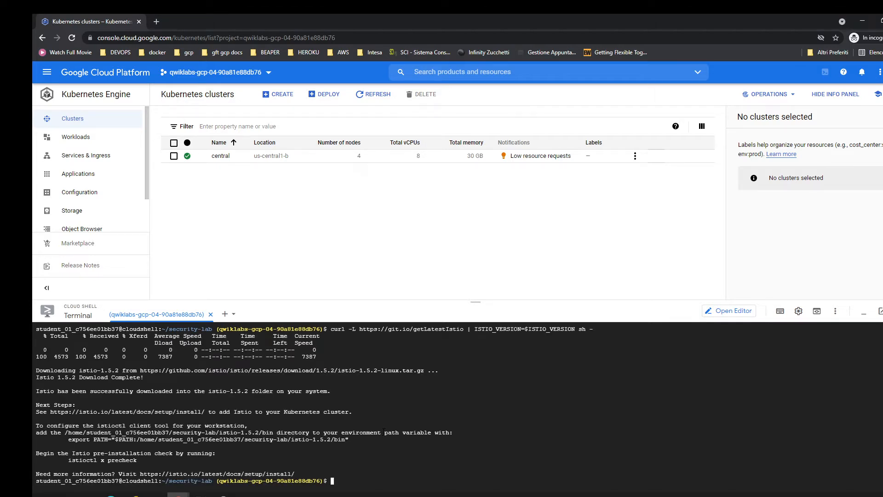
key("ctrl+l")
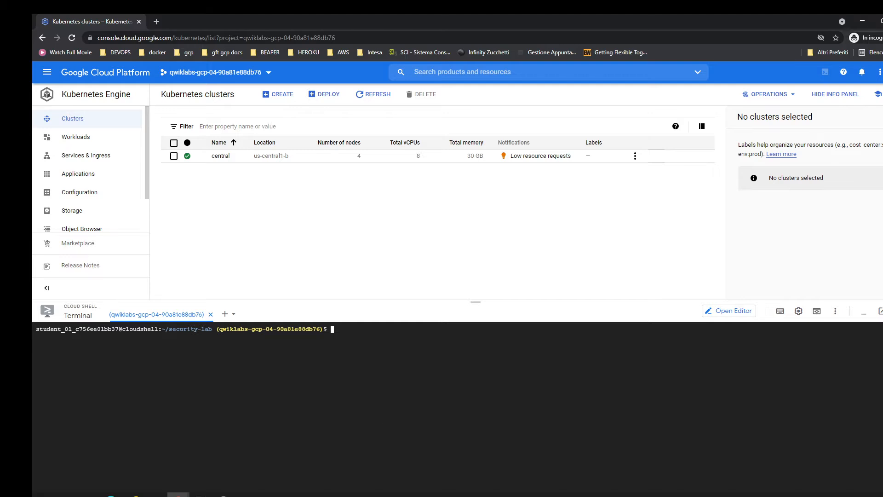
key("alt+Tab")
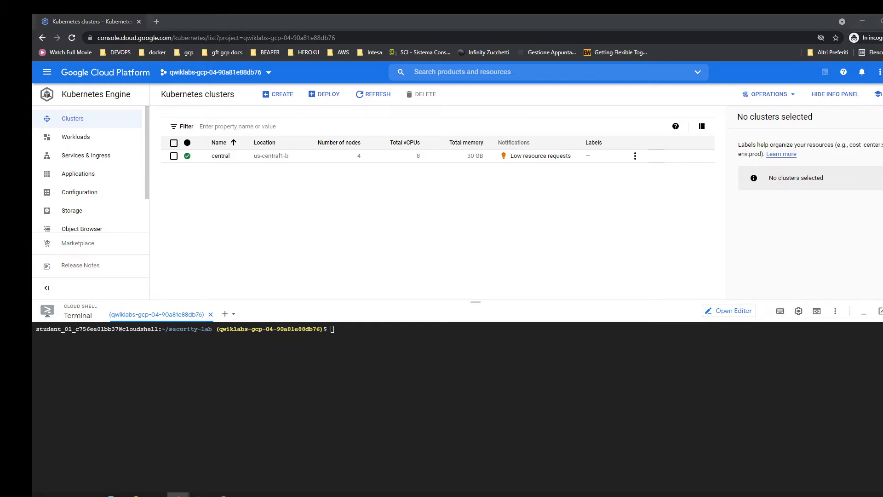
left_click(221, 392)
type("ls")
key("Return")
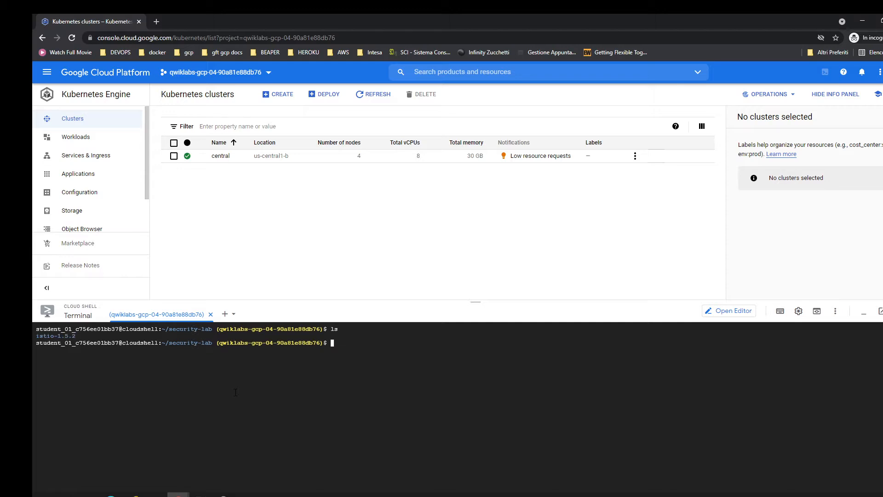
Change into the downloaded Istio folder with "cd ./istio-*" and list its contents.
type("cd ./istio-*")
key("Return")
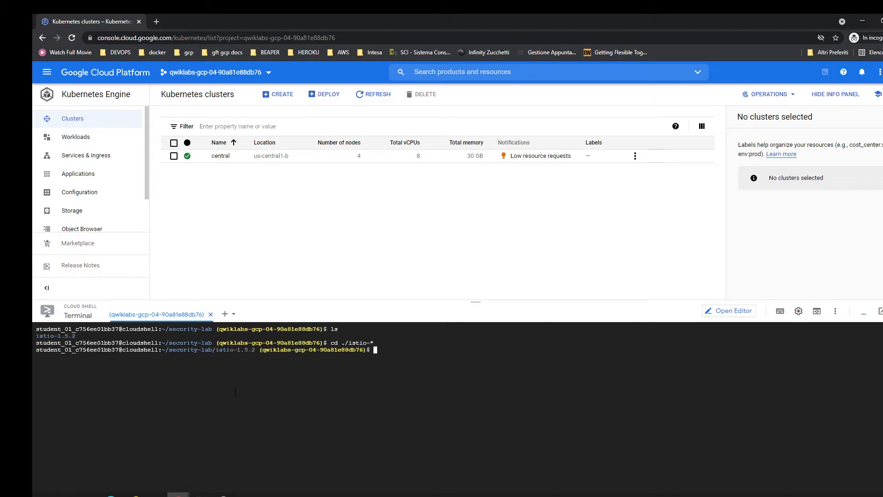
key("ctrl+l")
type("ls")
key("Return")
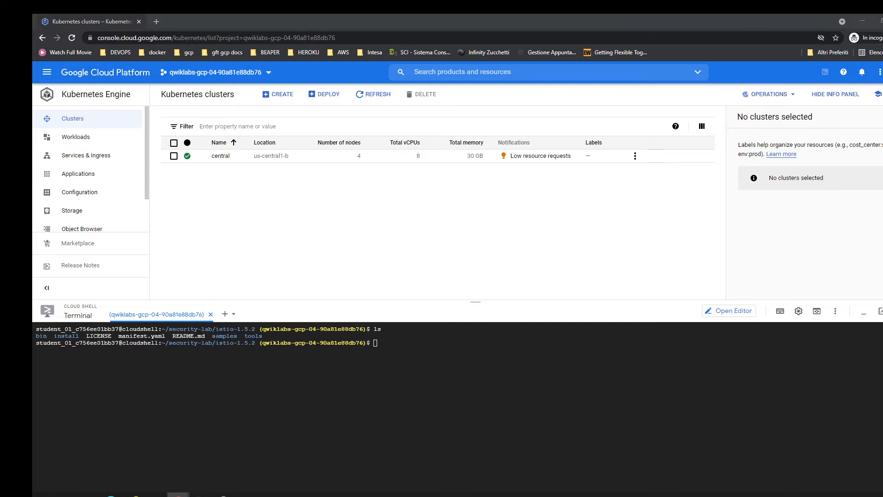
Add the Istio bin directory to the path with "export PATH=$PWD/bin:$PATH" and check the version with "istioctl version".
left_click(331, 399)
type("export PATH=$PWD/bin:$PATH")
key("Return")
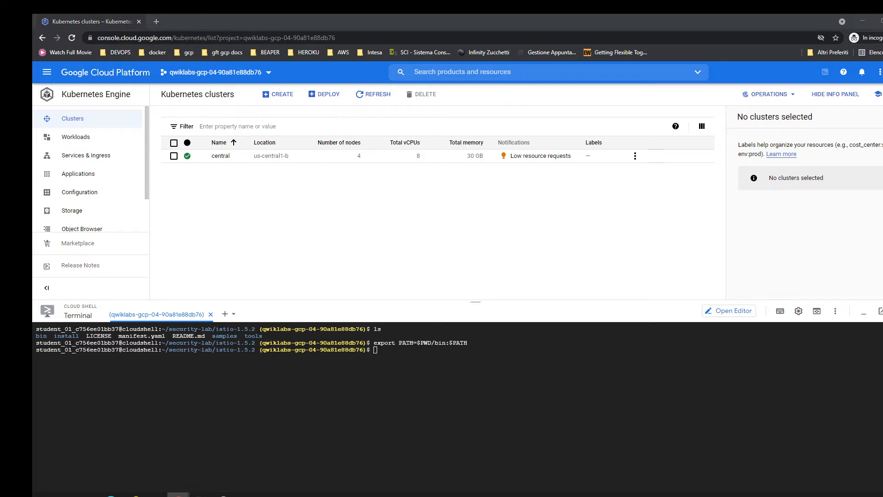
left_click(134, 427)
type("istioctl version")
key("Return")
left_click(158, 455)
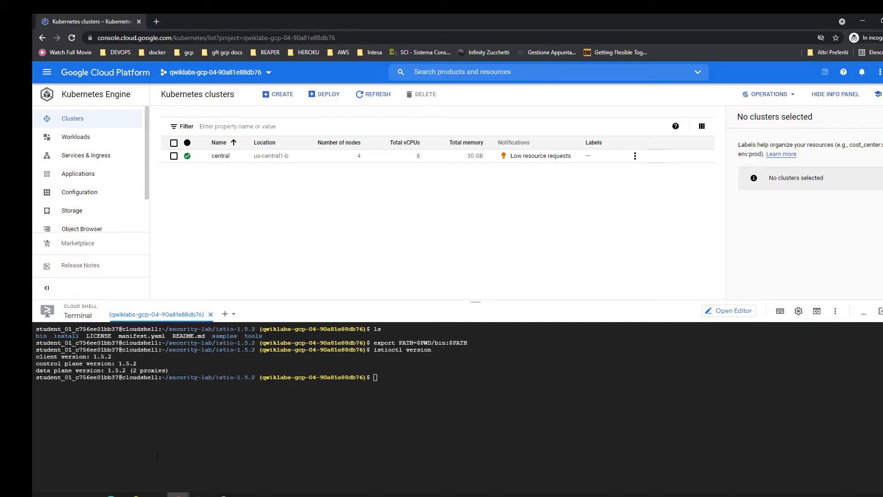
type("cd $LAB_DIR")
key("Return")
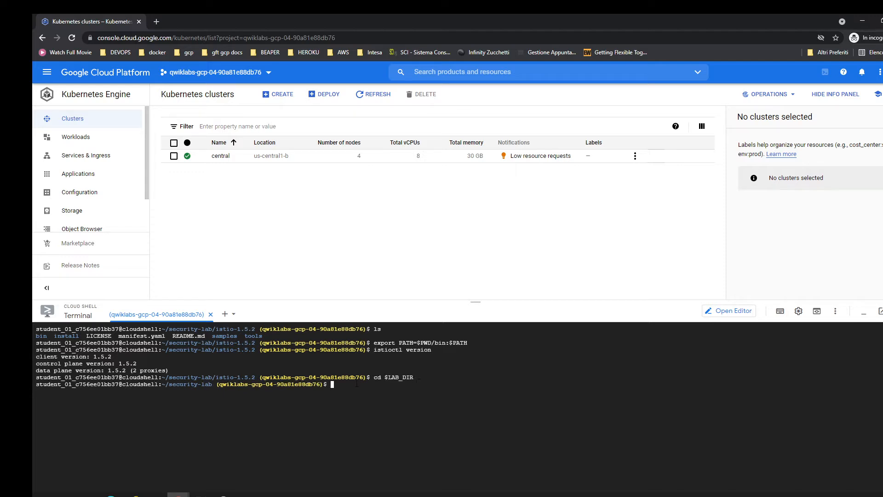
left_click(455, 457)
key("ctrl+l")
type("git clone https://github.com/GoogleCloudPlatform/istio-samples.git")
key("Return")
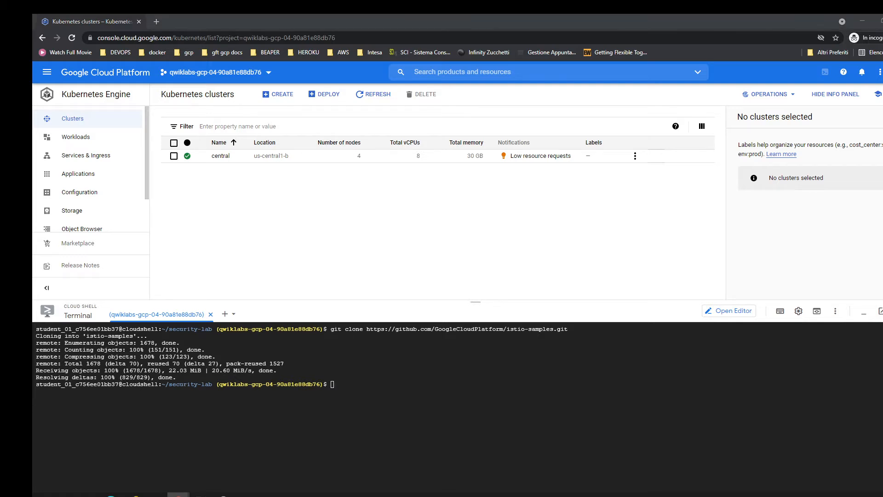
Change into the istio-samples/security-intro directory and list its contents on a cleared terminal.
left_click(374, 437)
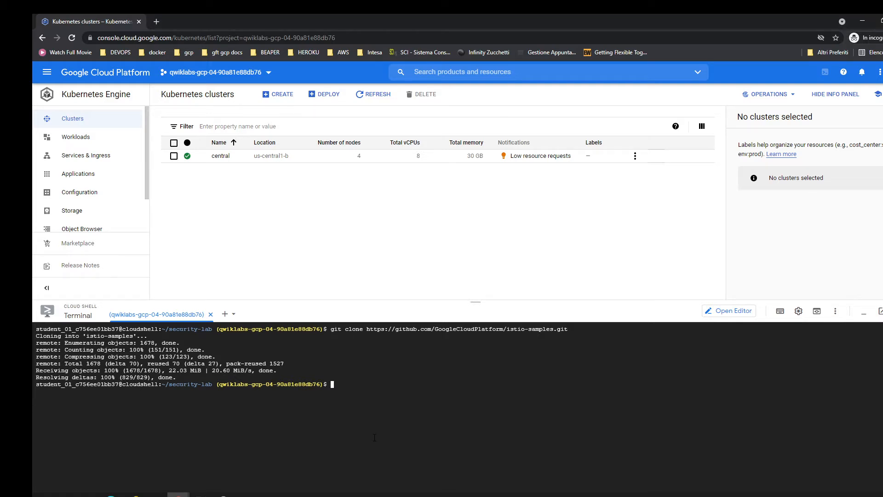
type("cd istio-samples/security-intro")
key("Return")
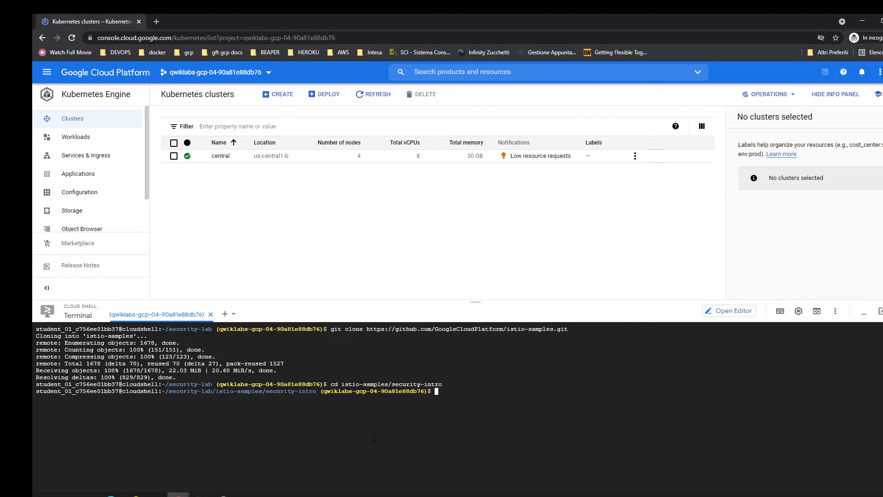
key("ctrl+l")
type("ls")
key("Return")
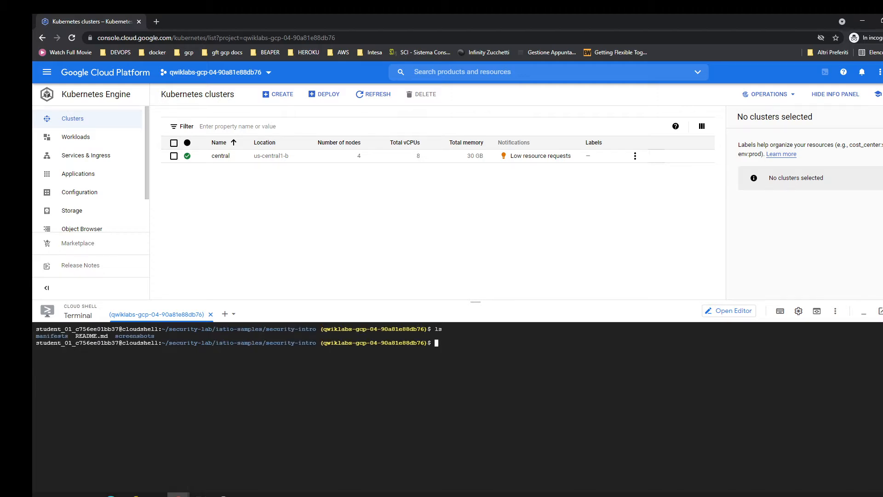
Create ./hipstershop, download kubernetes-manifests.yaml into it with curl from the GoogleCloudPlatform/microservices-demo repository, and list the current directory.
left_click(277, 379)
type("mkdir ./hipstershop")
key("Return")
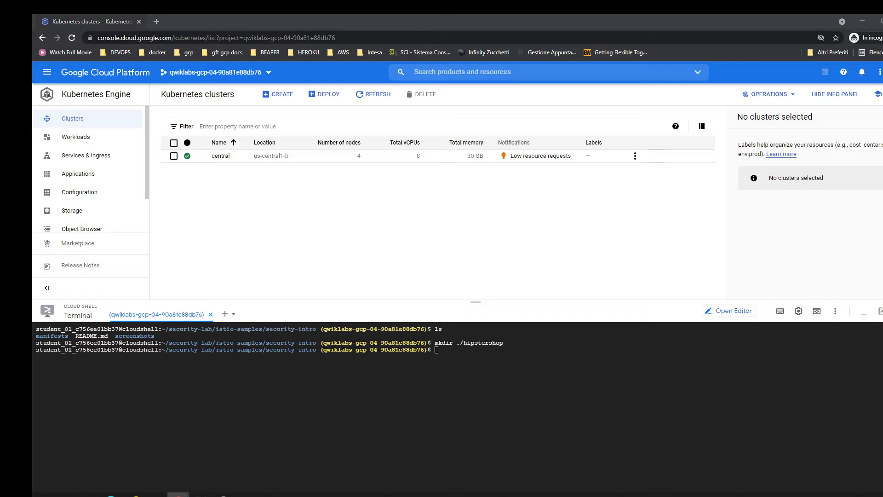
left_click(525, 407)
type("curl -o ./hipstershop/kubernetes-manifests.yaml https://raw.githubusercontent.com/GoogleCloudPlatform/microservices-demo/master/release/kubernetes-manifests.yaml")
key("Return")
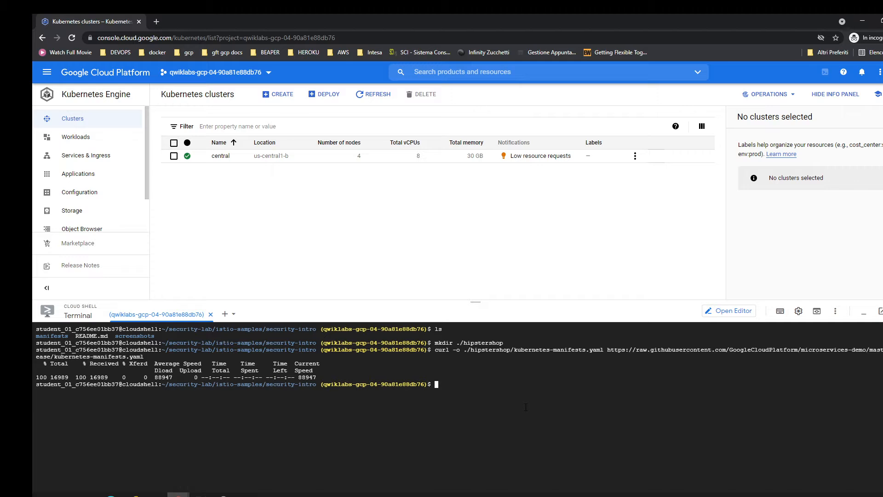
key("ctrl+l")
type("ls")
key("Return")
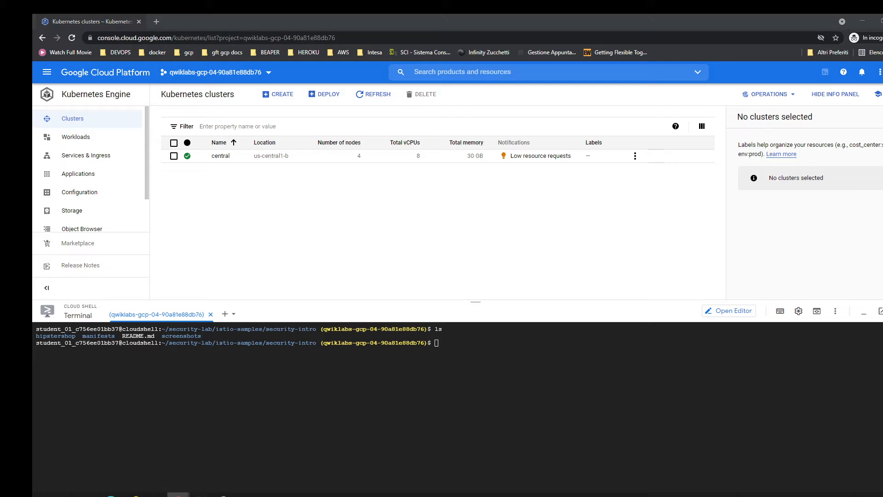
Print the downloaded hipstershop Kubernetes manifest, review its deployments and services, and clear the terminal.
left_click(310, 405)
key("ctrl+v")
key("Return")
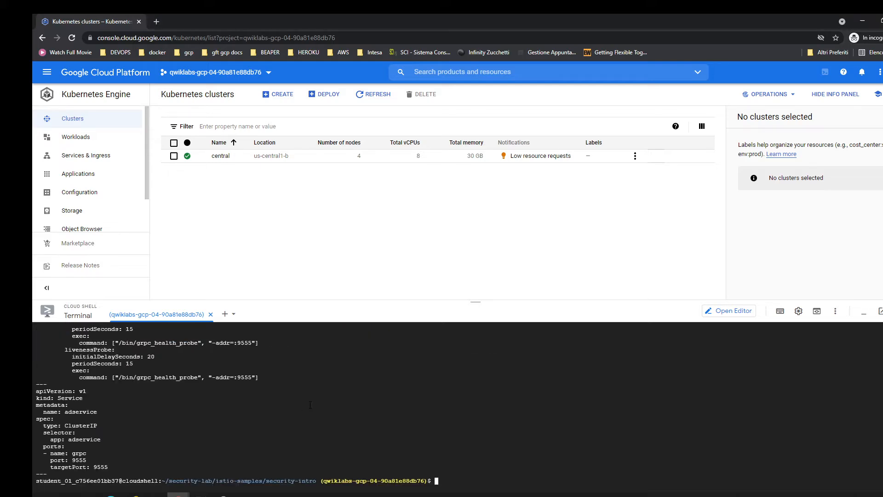
scroll(310, 405, "up", 15)
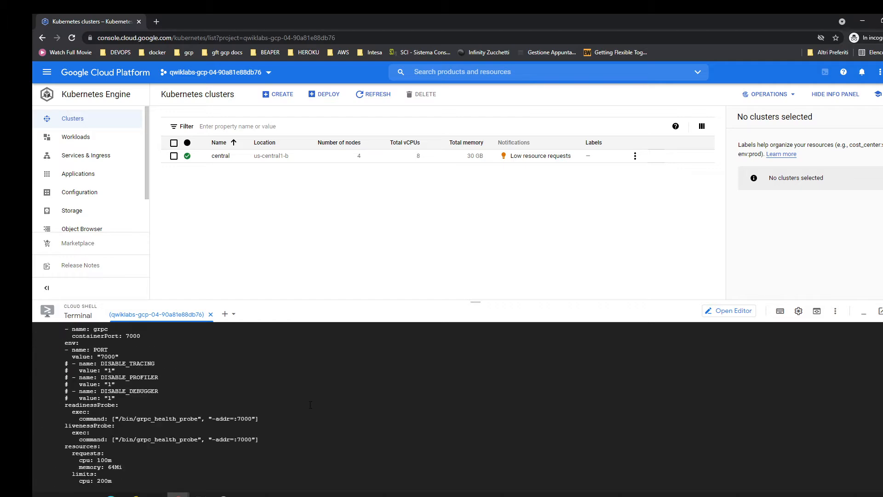
scroll(311, 405, "up", 15)
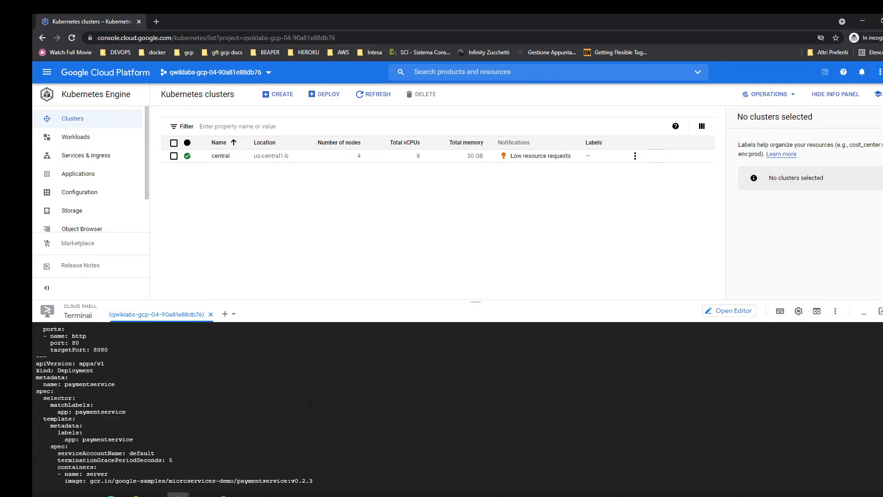
scroll(310, 405, "up", 15)
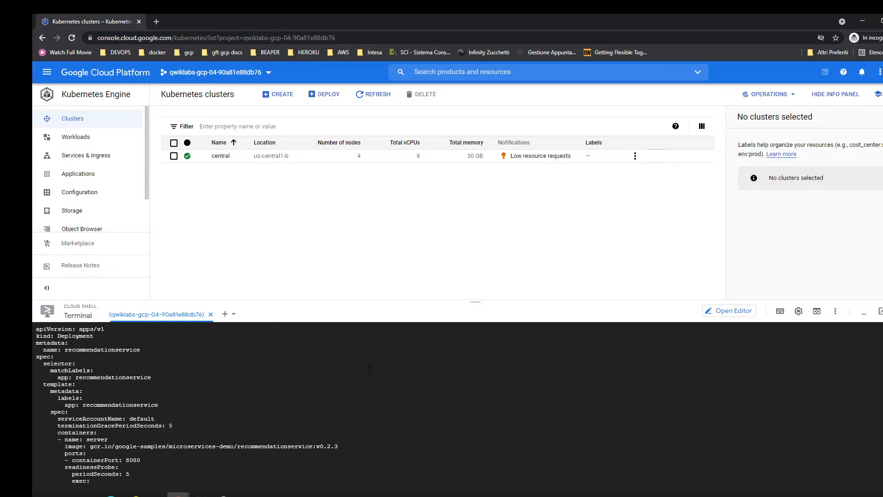
key("ctrl+l")
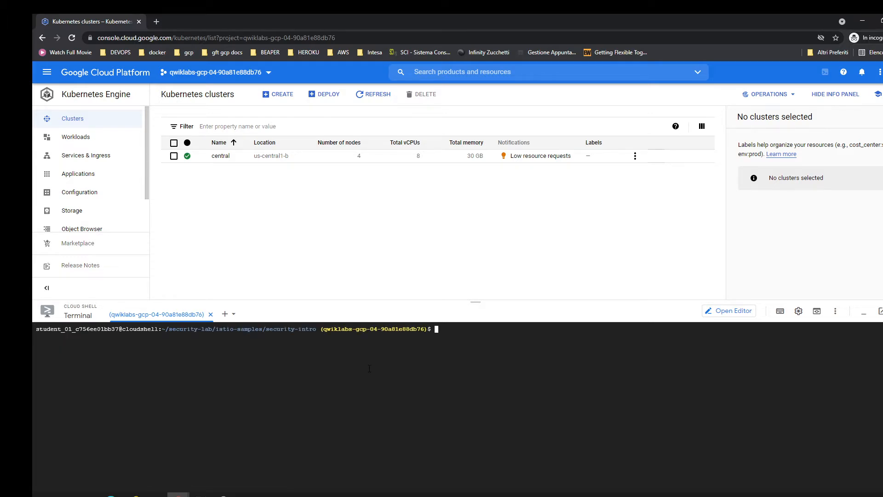
Open the central cluster's details and run istioctl kube-inject on hipstershop/kubernetes-manifests.yaml, writing the output to ./hipstershop/kubernetes-manifests-withistio.yaml.
left_click(221, 157)
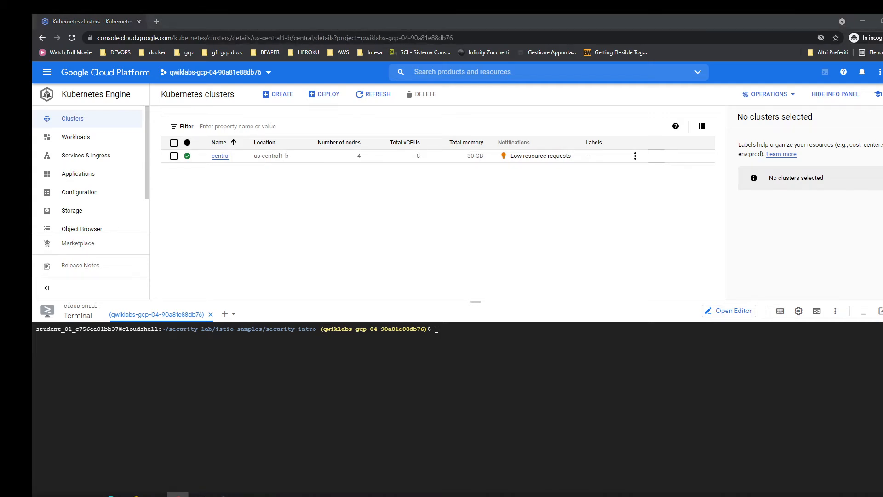
left_click(231, 360)
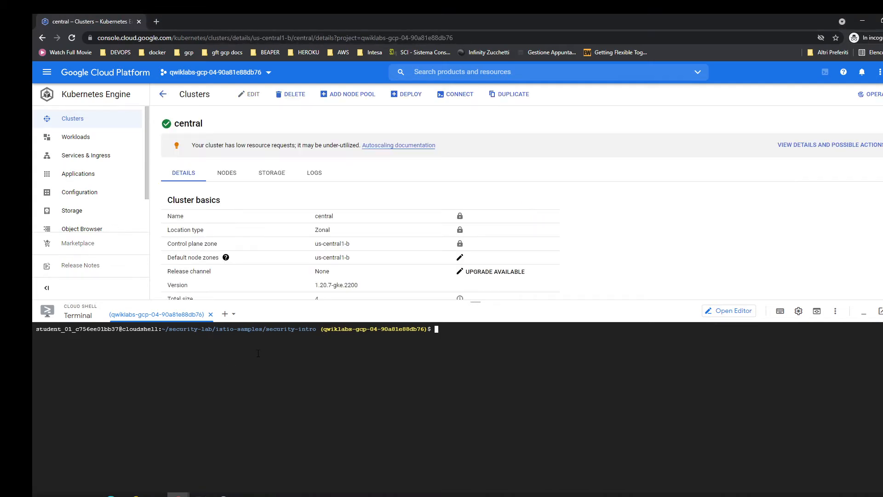
type("istioctl kube-inject -f hipstershop/kubernetes-manifests.yaml -o ./hipstershop/kubernetes-manifests-withistio.yaml")
key("Return")
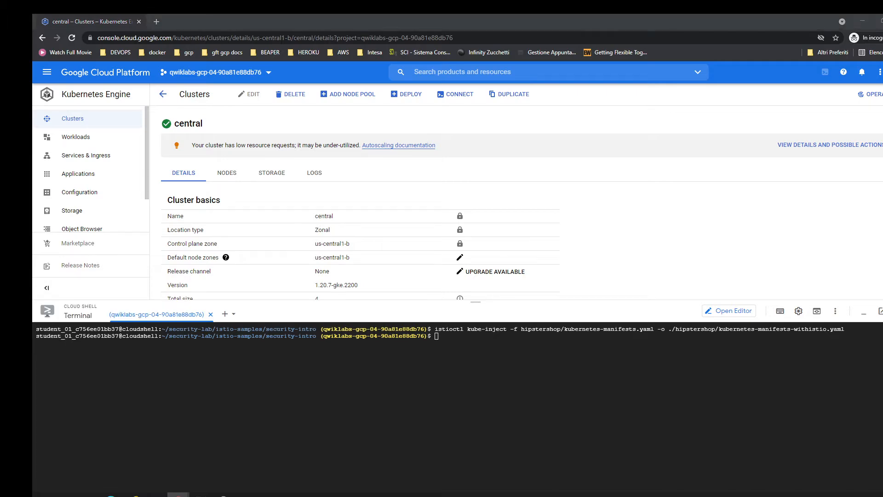
Print the Istio-injected hipstershop manifest, enlarge the terminal to review the sidecar proxy definitions, and clear the output.
left_click(358, 370)
key("ctrl+v")
left_click_drag(381, 301, 387, 96)
scroll(252, 307, "up", 10)
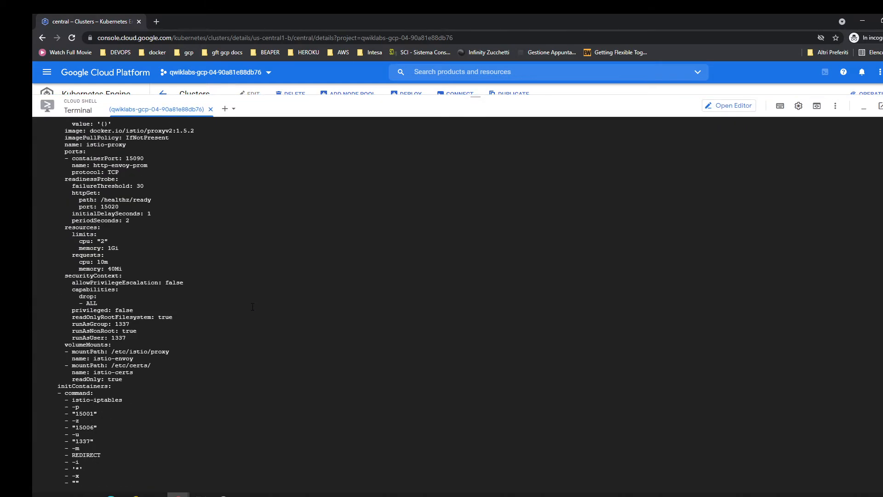
scroll(253, 307, "down", 15)
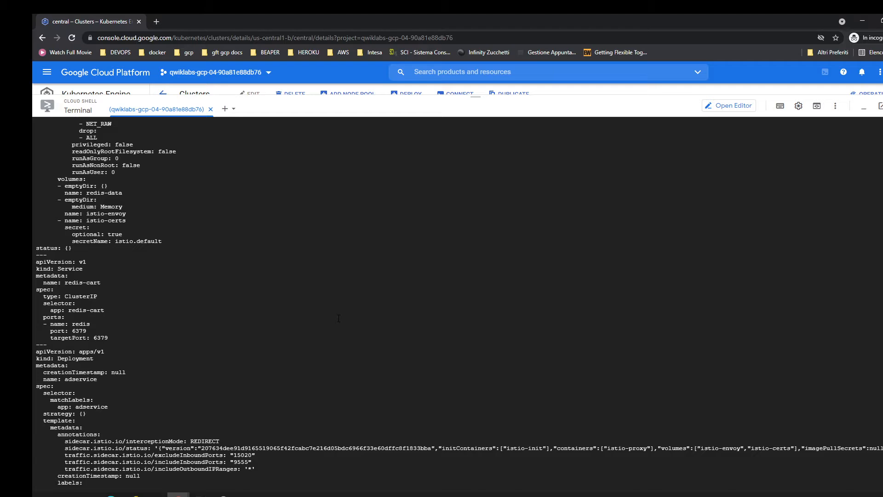
key("ctrl+l")
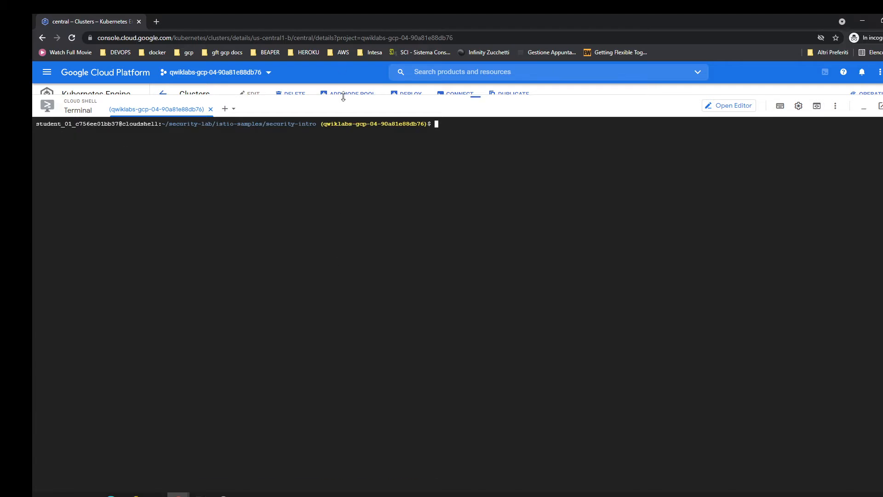
Shrink the terminal and apply ./hipstershop/kubernetes-manifests-withistio.yaml to the cluster with kubectl.
left_click_drag(342, 96, 346, 220)
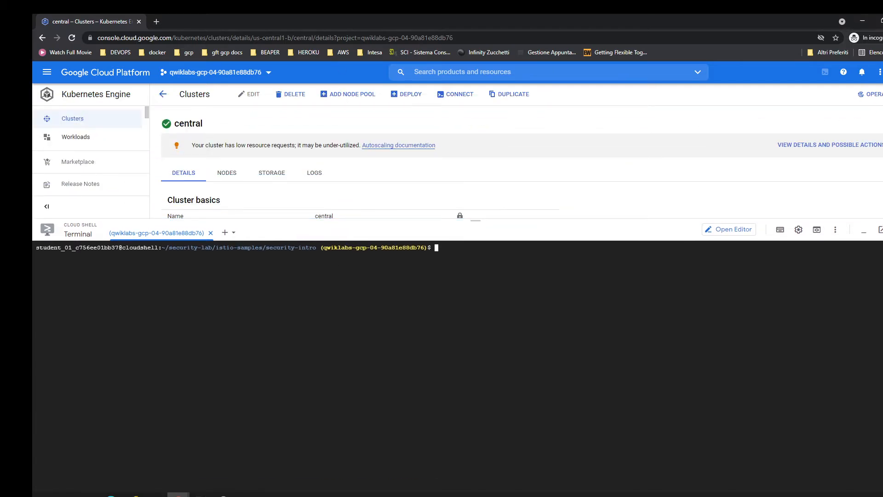
key("alt+Tab")
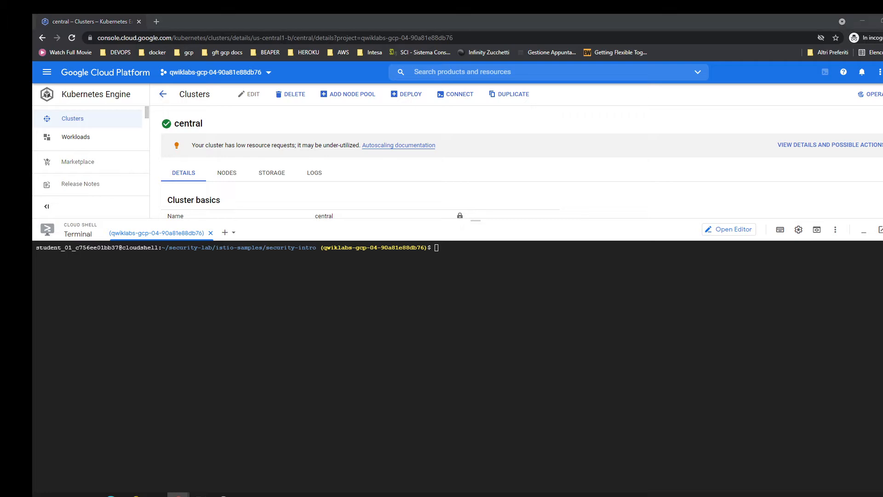
left_click(119, 334)
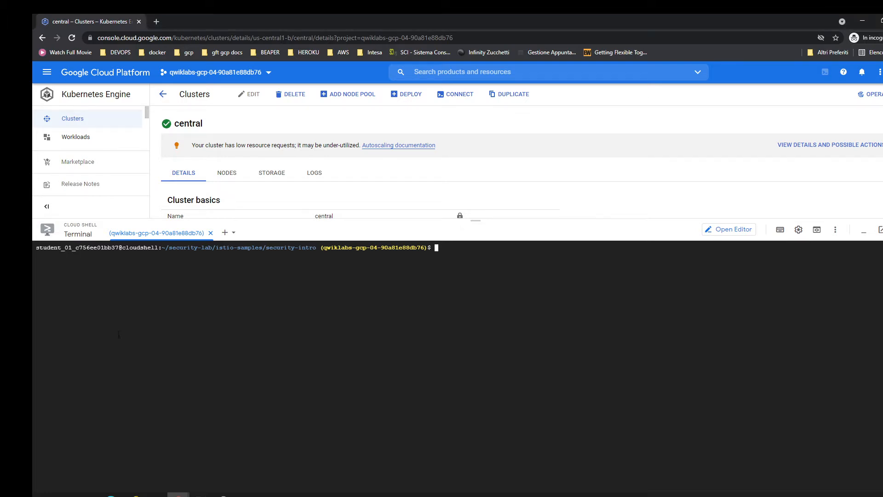
type("kubectl apply -f ./hipstershop/kubernetes-manifests-withistio.yaml")
key("Return")
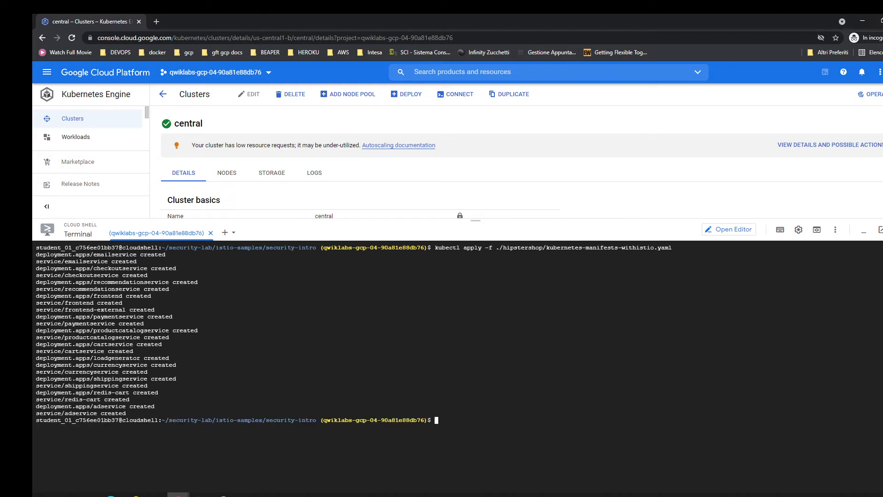
Open the cluster's workloads list with more room above the terminal and review the status of the hipstershop and Istio deployments.
left_click_drag(245, 221, 249, 298)
left_click(56, 137)
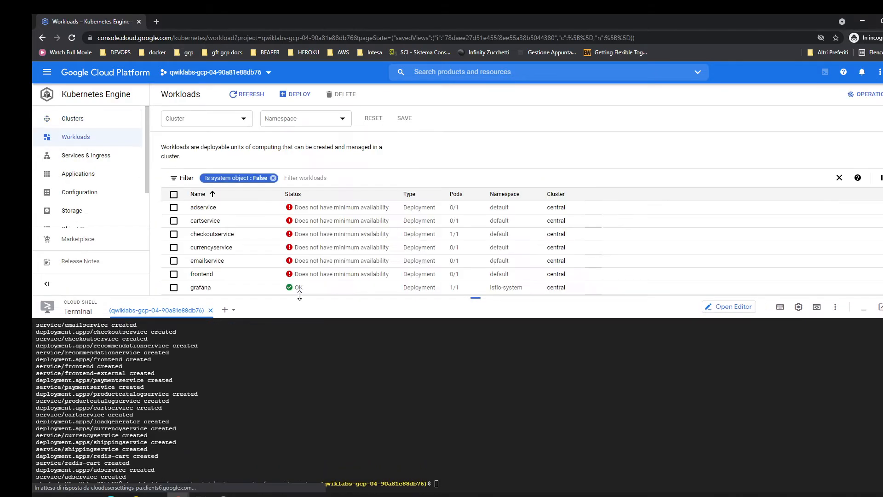
left_click_drag(299, 296, 302, 333)
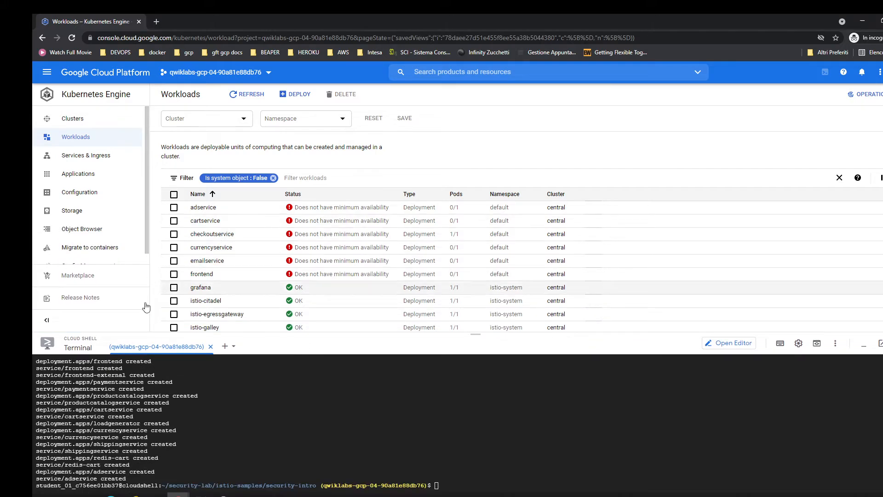
scroll(52, 368, "up", 1)
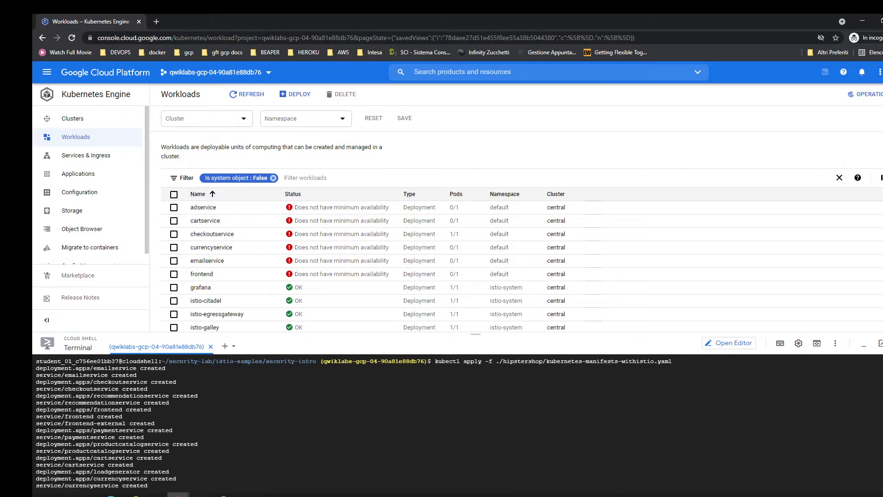
scroll(52, 367, "down", 1)
scroll(278, 288, "down", 4)
scroll(277, 322, "down", 3)
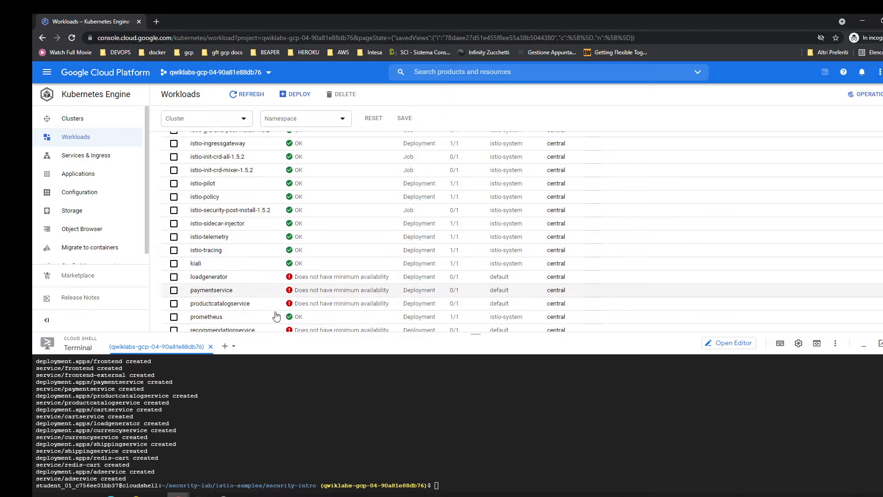
Filter the workloads to the default namespace and clear the terminal.
left_click(310, 121)
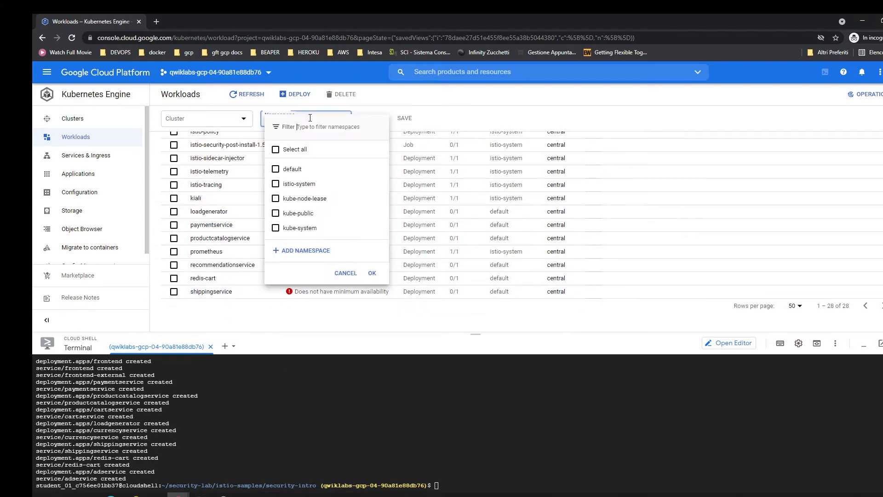
left_click(292, 169)
left_click(372, 273)
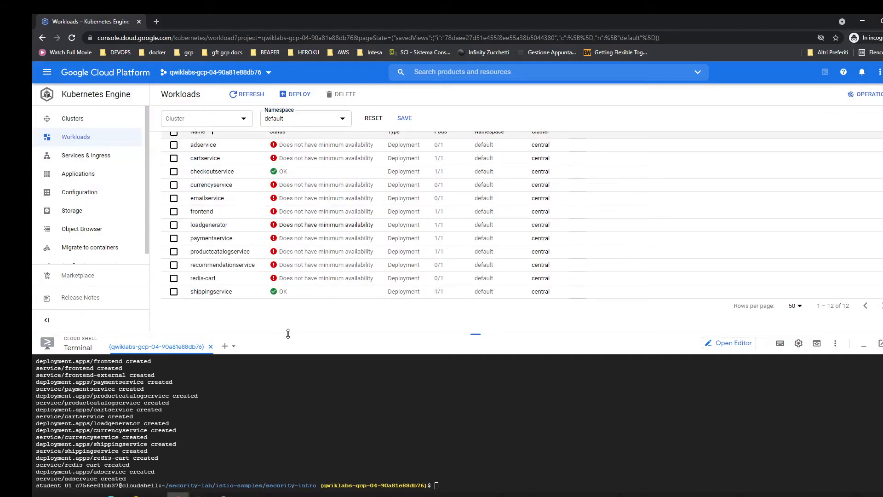
scroll(276, 317, "down", 1)
key("ctrl+l")
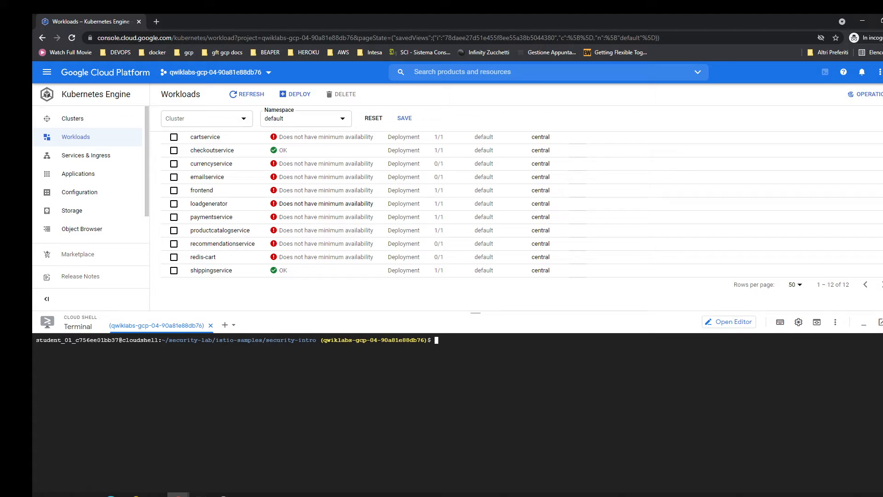
Download istio-manifests.yaml from the GoogleCloudPlatform/microservices-demo repository to ./hipstershop/istio-manifests.yaml with curl.
key("alt+Tab")
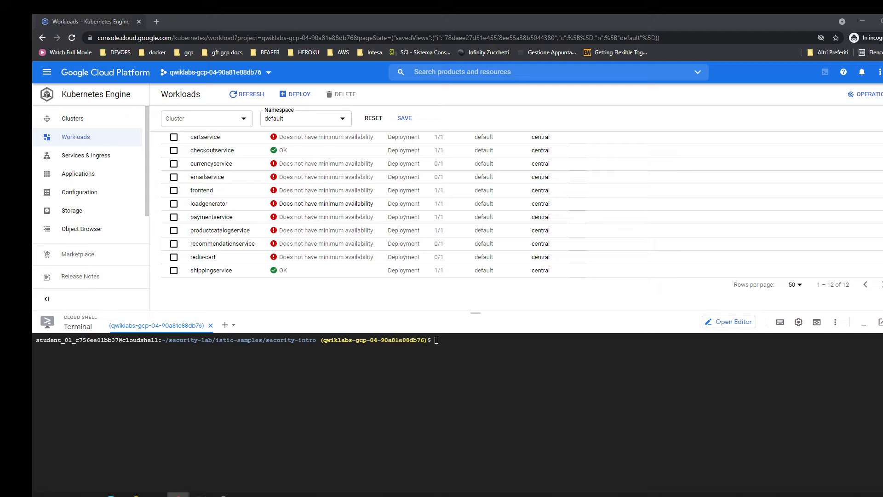
left_click(349, 434)
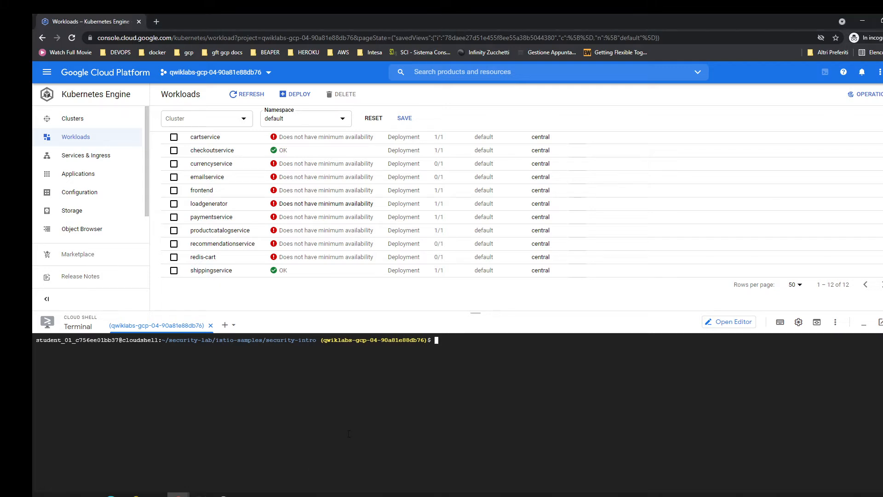
type("curl -o ./hipstershop/istio-manifests.yaml https://raw.githubusercontent.com/GoogleCloudPlatform/microservices-demo/master/release/istio-manifests.yaml")
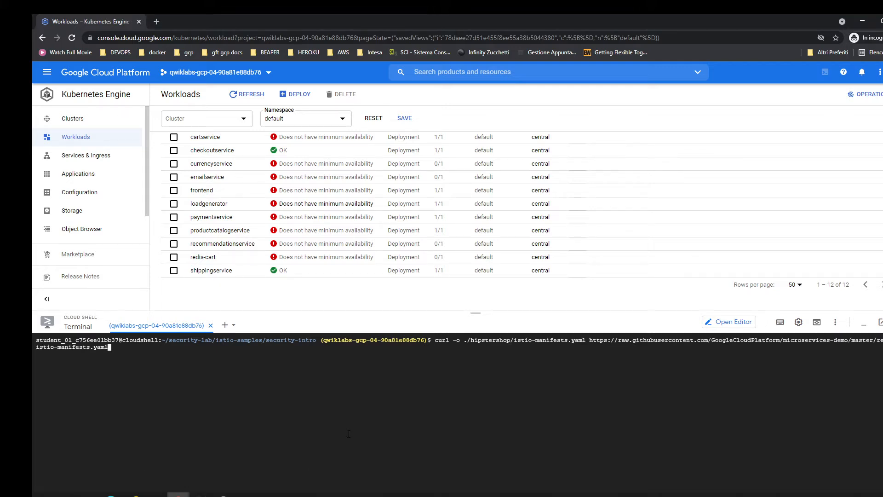
key("Return")
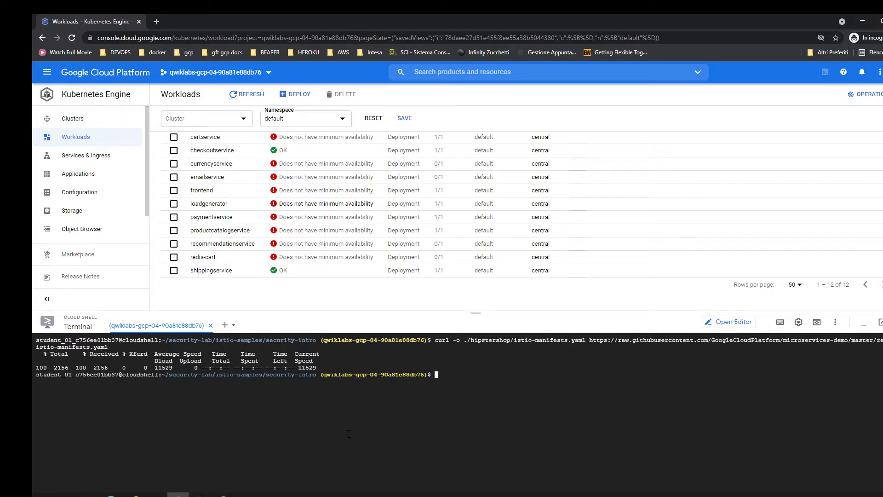
Print the downloaded Istio manifest, review its service entry and virtual service definitions, and clear the terminal.
key("alt+Tab")
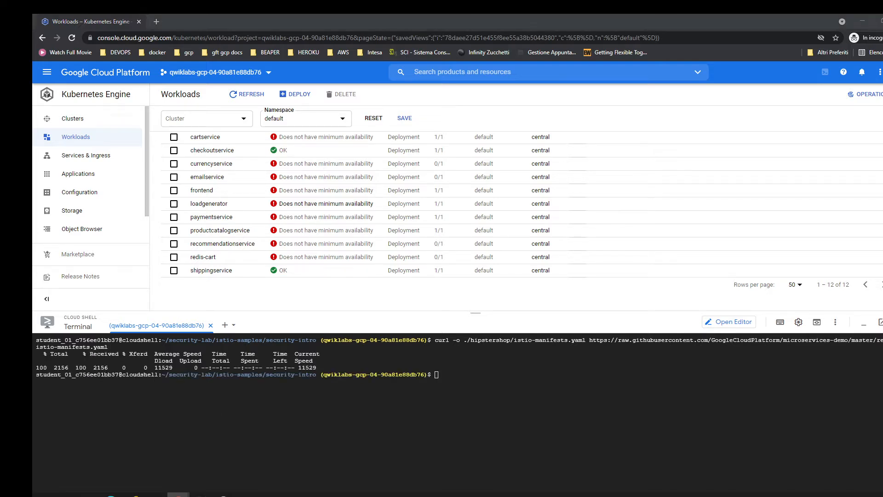
left_click(428, 409)
key("ctrl+v")
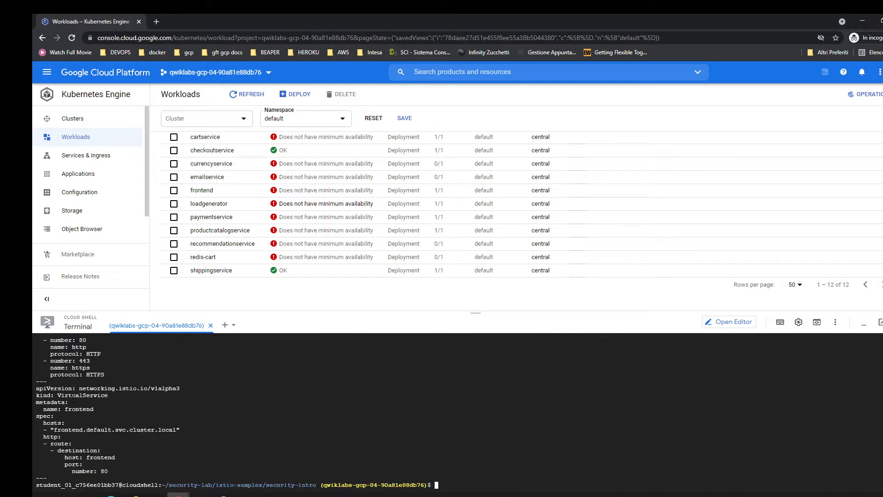
scroll(73, 399, "up", 5)
scroll(429, 403, "down", 5)
key("ctrl+l")
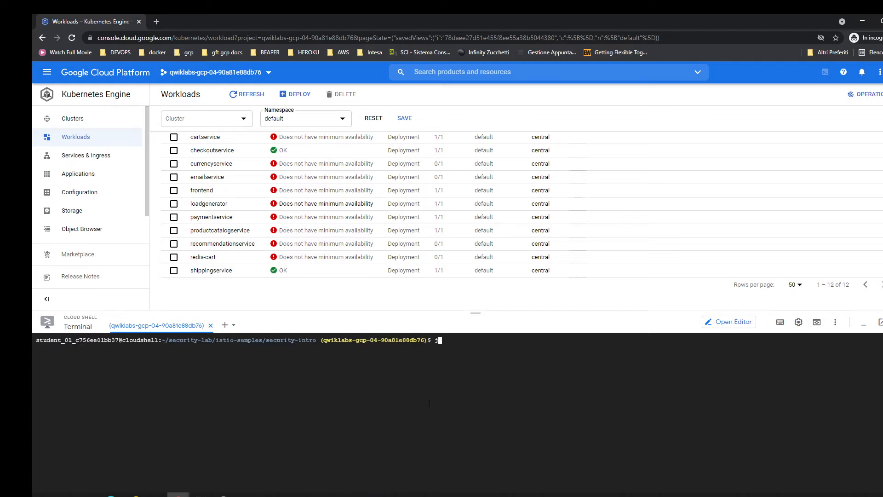
List the default namespace's virtual services with kubectl get, using the short name vs and the full name virtualservice.
type("kubectl get vs")
key("Return")
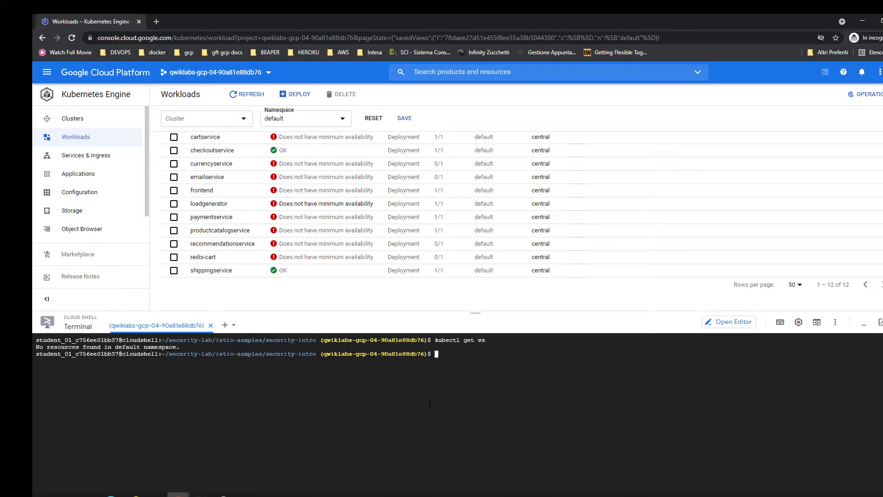
key("Up")
key("BackSpace")
type("irtualservc")
key("BackSpace")
type("ice")
key("Return")
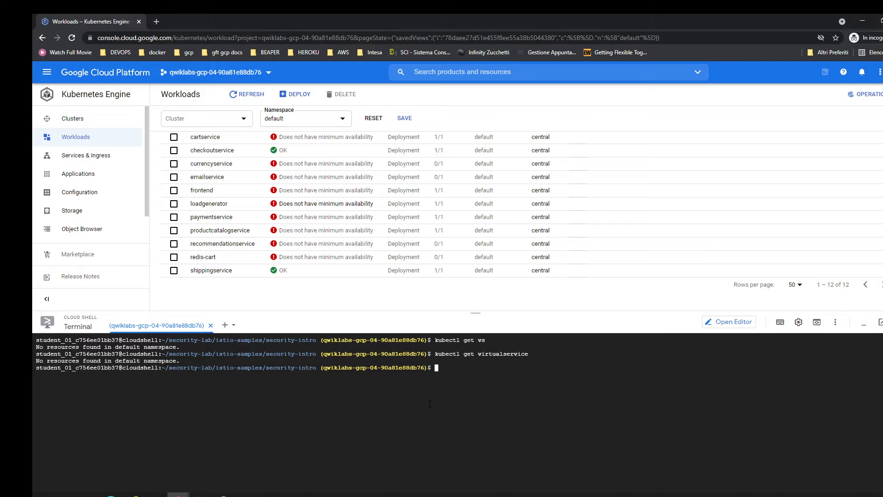
Repeat the kubectl query as virtualService, first in the default namespace and again in the istio-system namespace.
key("Up")
key("Left")
key("Left")
key("Left")
key("Left")
key("Left")
key("Left")
key("BackSpace")
type("S")
key("Return")
key("Up")
type("-")
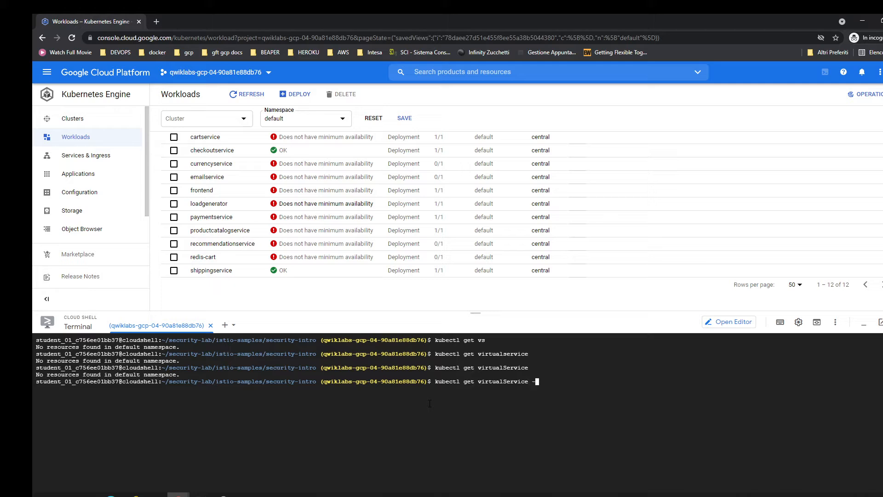
type("n istio-system")
key("Return")
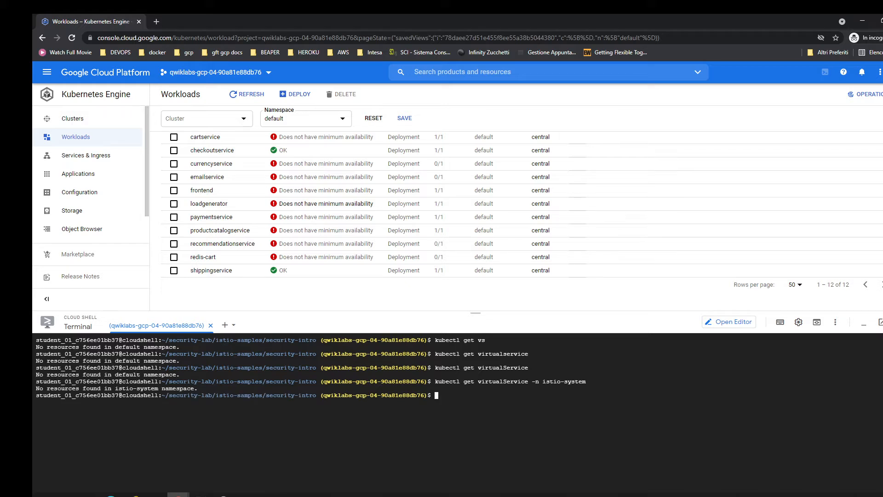
Apply hipstershop/istio-manifests.yaml to the cluster with kubectl.
key("alt+Tab")
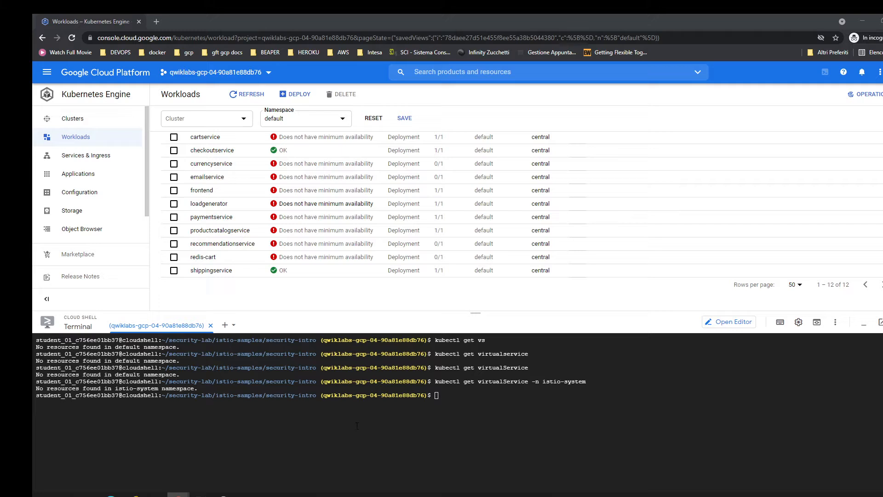
key("alt+Tab")
type("kubectl apply -f hipstershop/istio-manifests.yaml")
key("Return")
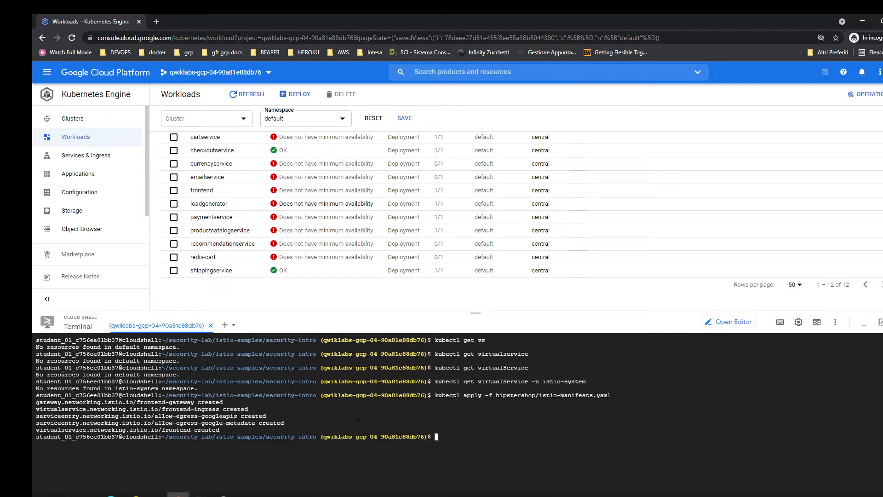
Rerun kubectl get virtualService without the istio-system option to check the default namespace.
key("Up")
key("Up")
key("BackSpace")
key("BackSpace")
key("BackSpace")
key("BackSpace")
key("BackSpace")
key("BackSpace")
key("BackSpace")
key("BackSpace")
key("BackSpace")
key("BackSpace")
key("BackSpace")
key("BackSpace")
key("BackSpace")
key("BackSpace")
key("BackSpace")
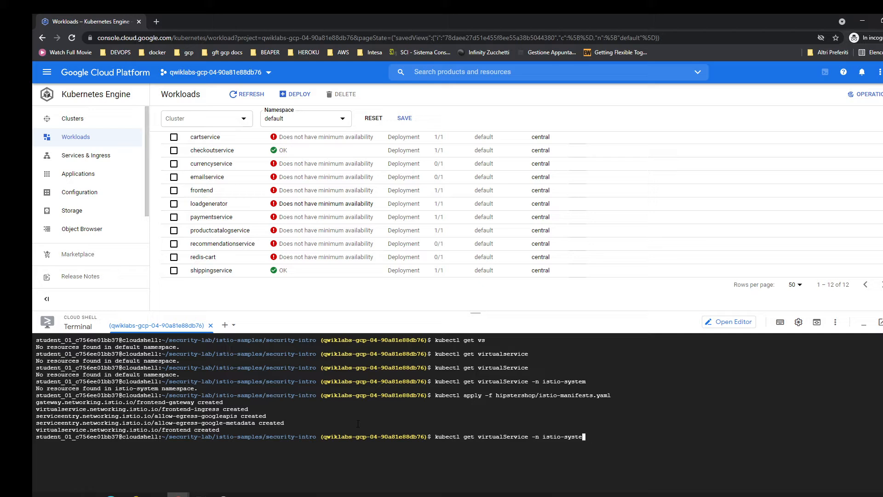
key("Return")
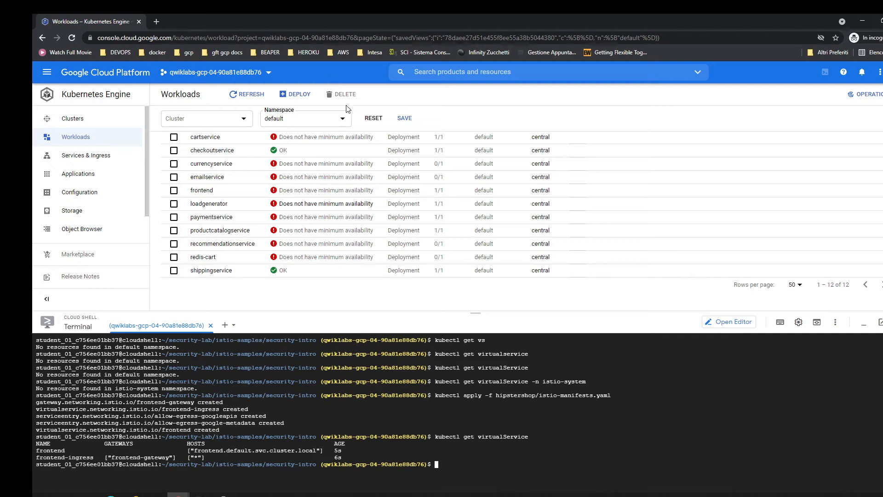
Open the Services & Ingress list for the default namespace and find the frontend-external load balancer.
left_click(333, 117)
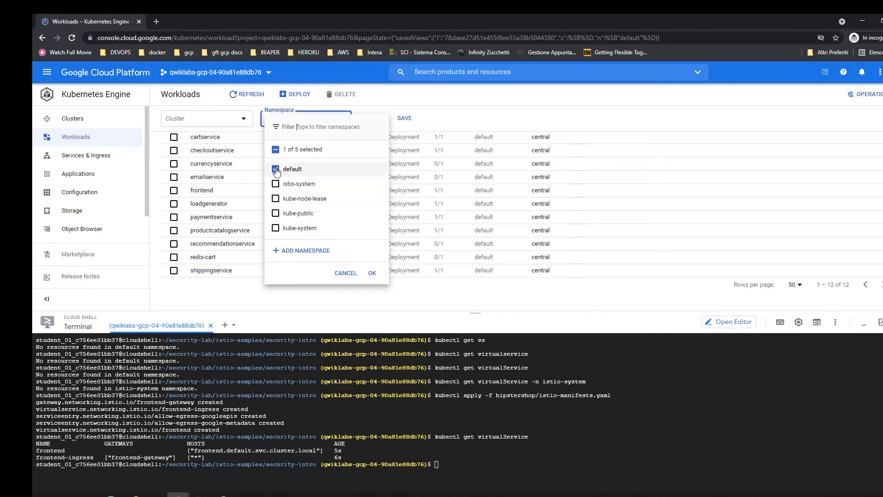
left_click(102, 157)
left_click(103, 156)
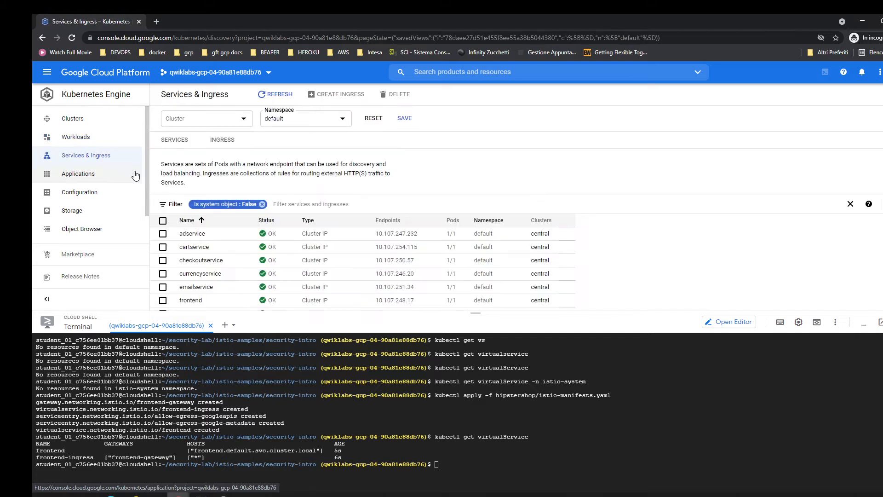
scroll(369, 224, "down", 3)
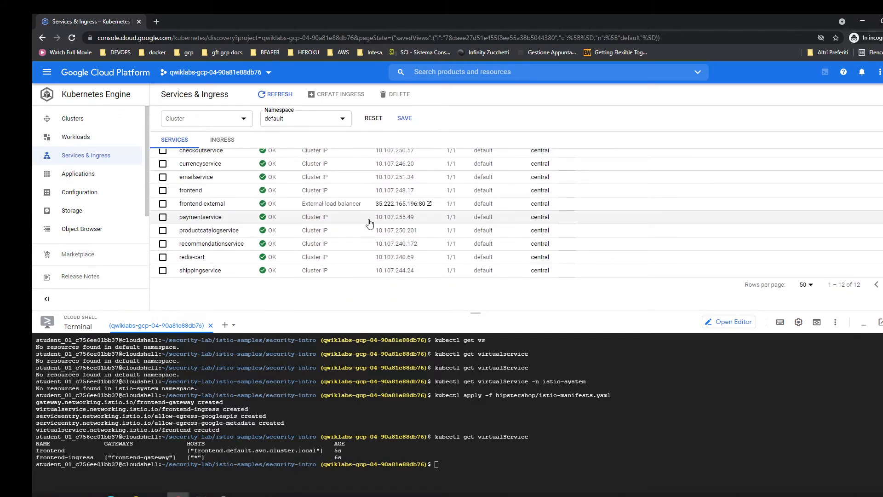
Open the frontend-external endpoint, look over the Online Boutique home page, and return to the console with a cleared terminal.
left_click(383, 204)
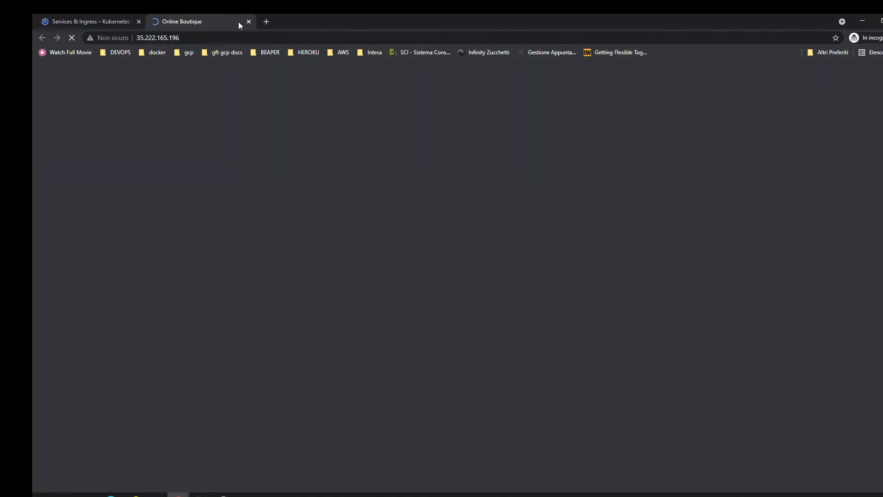
scroll(320, 202, "down", 1)
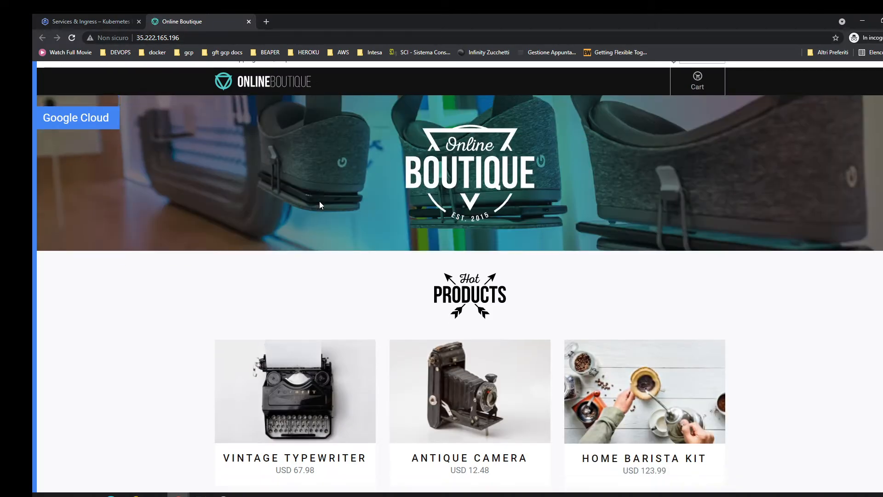
scroll(320, 202, "down", 10)
scroll(319, 202, "up", 10)
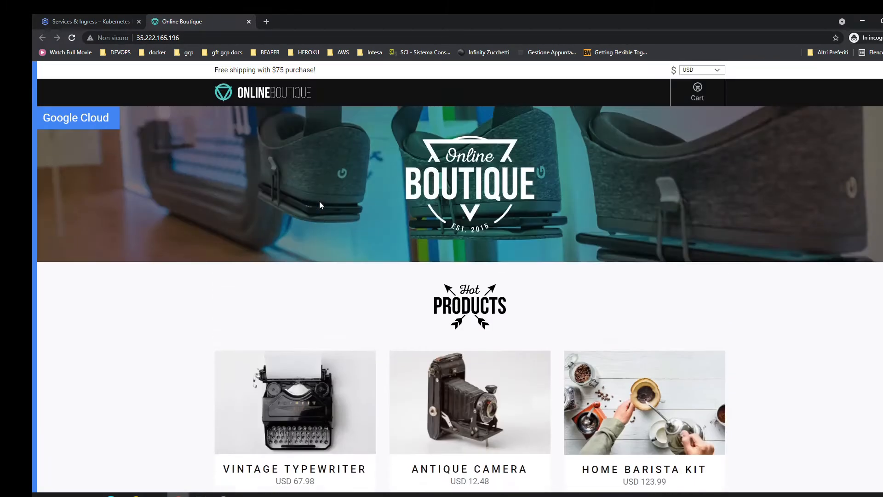
left_click(115, 16)
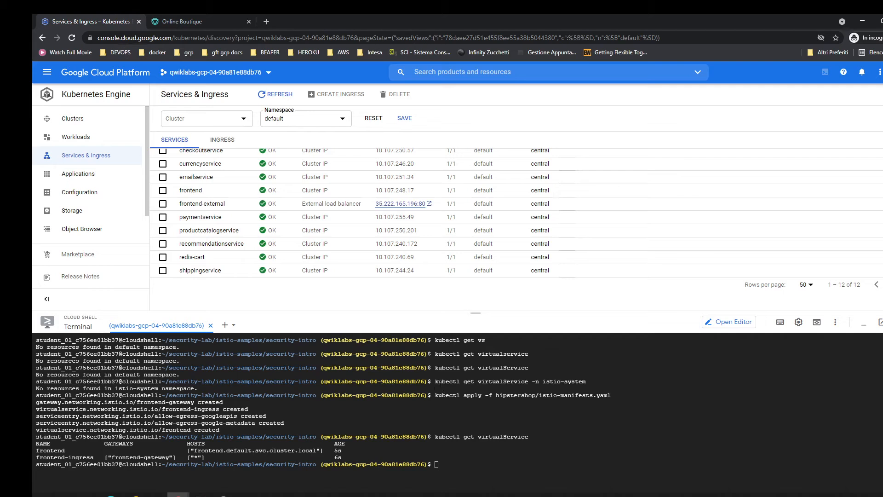
key("ctrl+l")
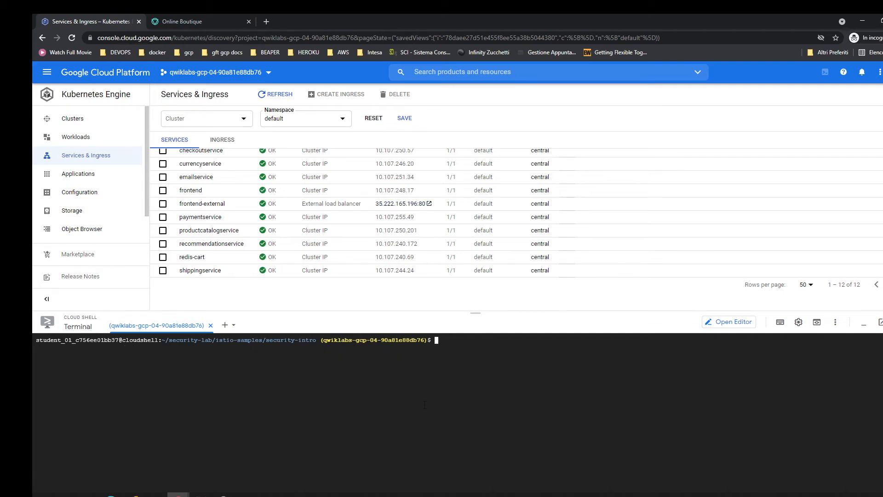
key("alt+Tab")
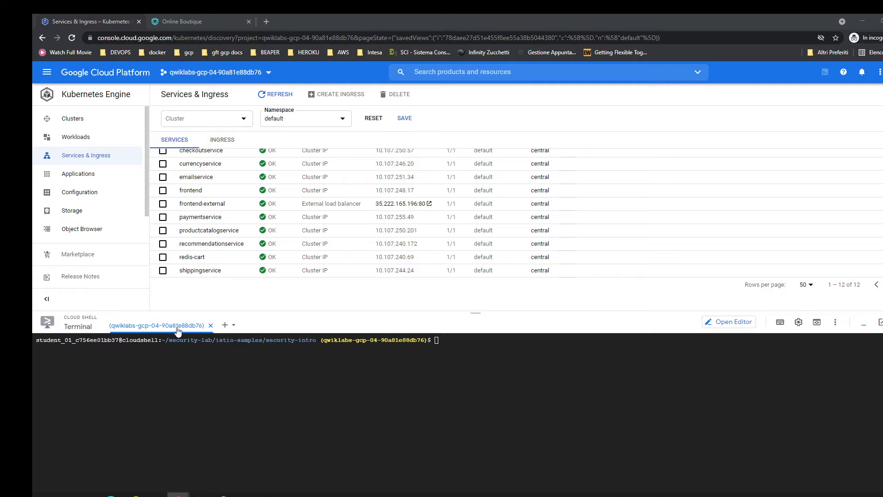
Run kubectl get pods -n default and enlarge the terminal to check the application pods.
key("alt+Tab")
type("kubectl get pods -n default")
key("Return")
left_click_drag(257, 314, 260, 232)
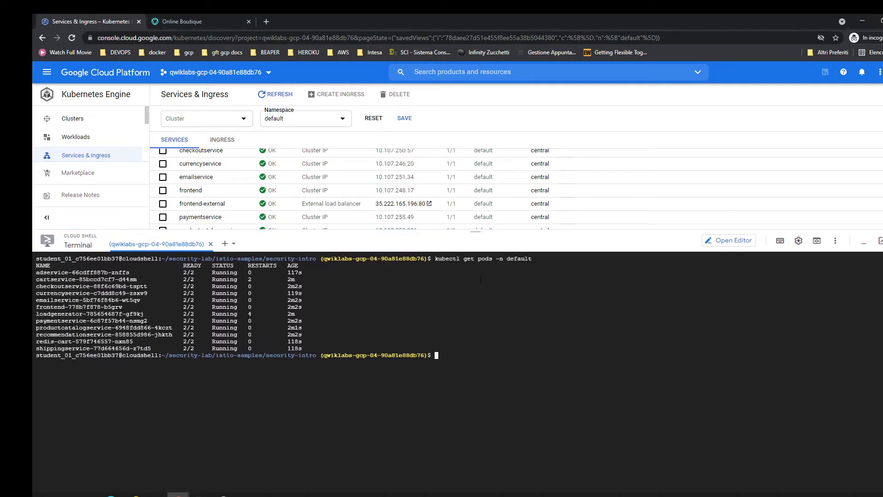
scroll(285, 179, "up", 5)
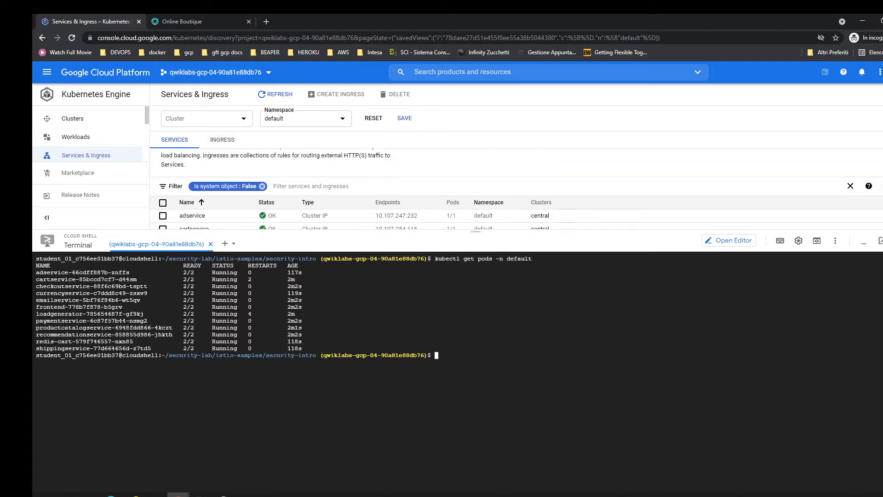
Clear the terminal and query the istio-ingressgateway service in istio-system for its load balancer IP using kubectl jsonpath output.
key("alt+Tab")
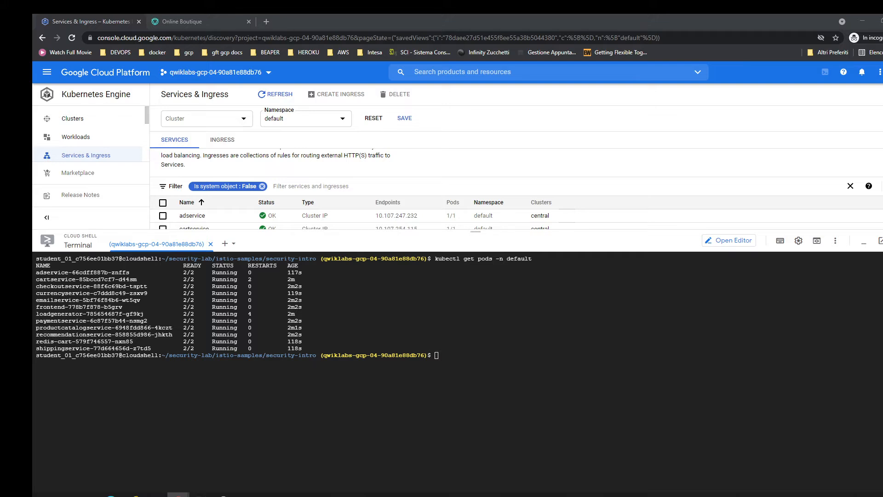
left_click(313, 391)
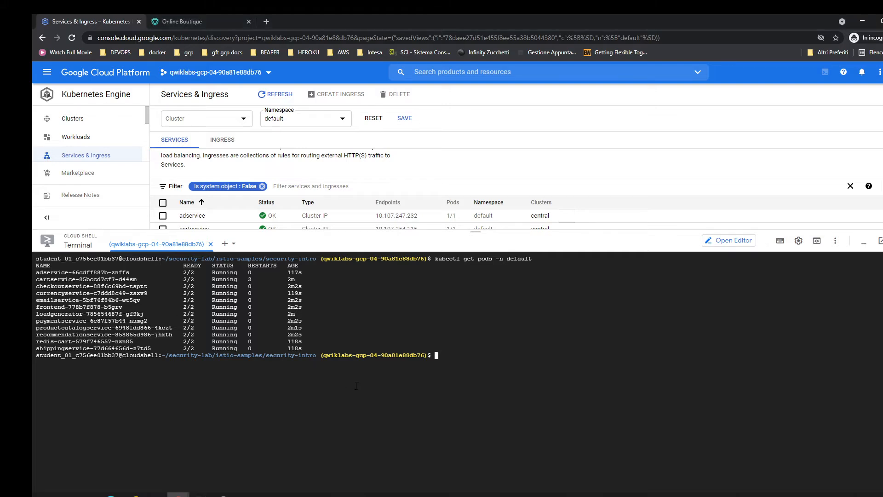
key("ctrl+l")
type("kubectl get -n istio-system service istio-ingressgateway -o jsonpath='{.status.loadBalancer.ingress[0].ip}'")
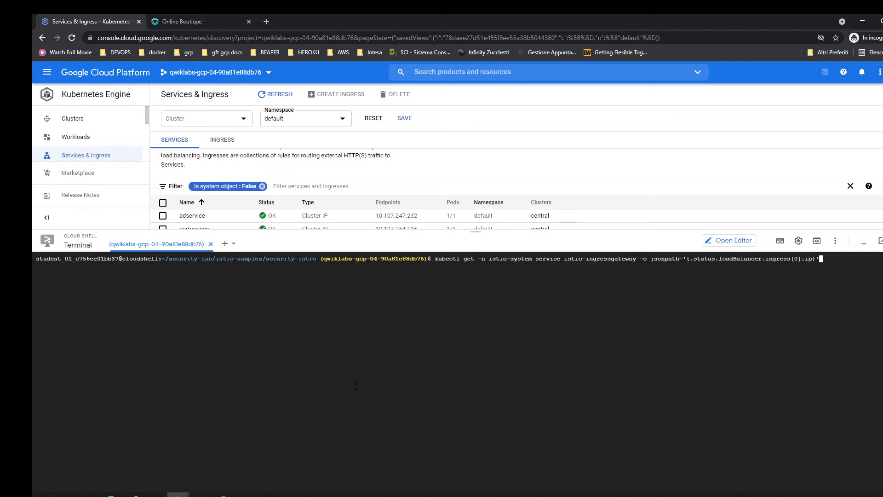
key("Return")
Shrink the terminal and filter the services list to the istio-system namespace instead of default.
left_click_drag(365, 235, 369, 328)
scroll(387, 299, "down", 1)
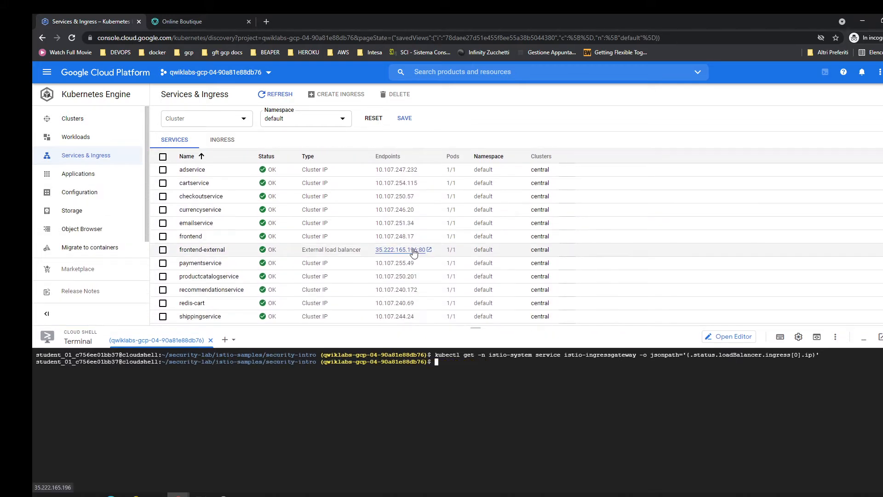
left_click(309, 119)
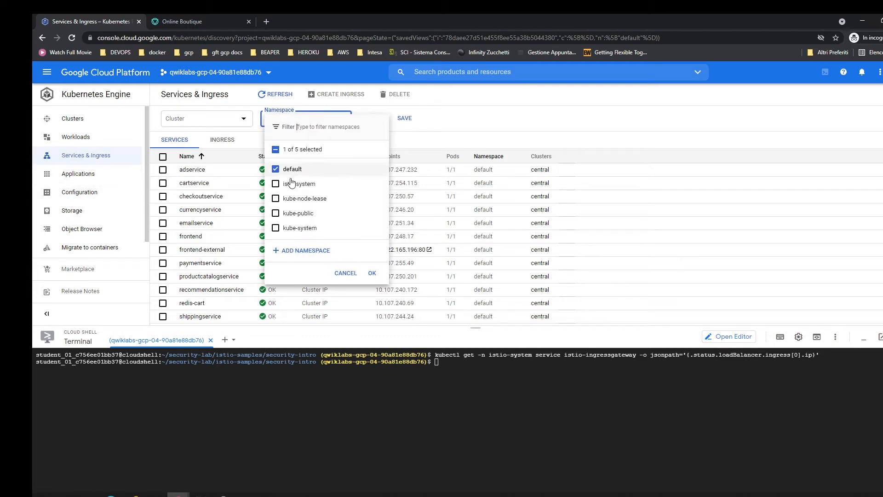
left_click(290, 184)
left_click(291, 170)
left_click(374, 274)
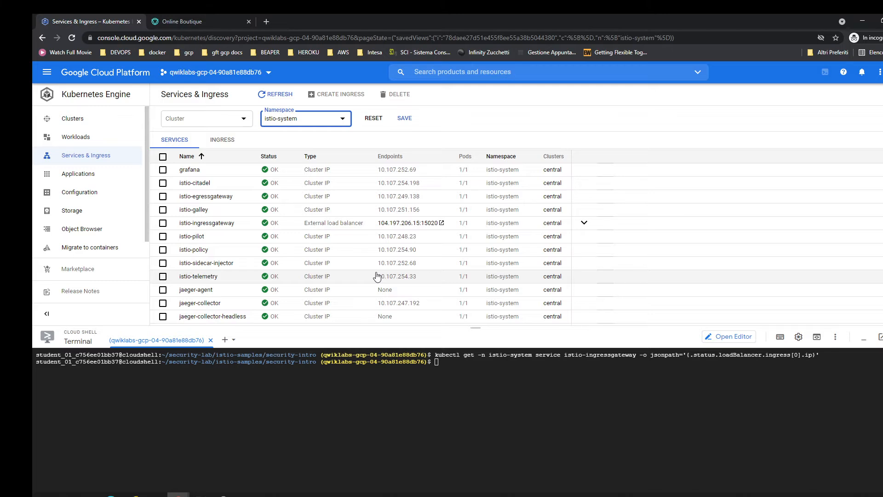
Open the istio-ingressgateway endpoint, load 104.197.206.15 without the port, compare it with the other storefront page, and return to the console.
left_click(435, 222)
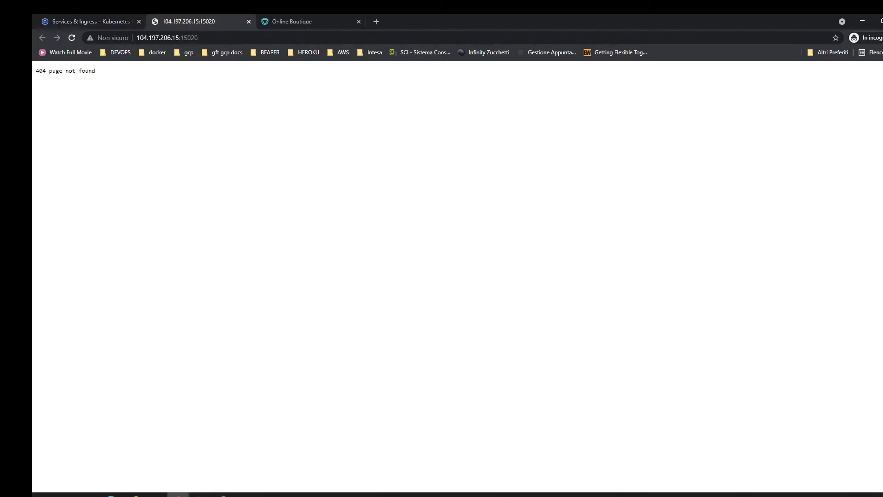
left_click_drag(180, 37, 260, 37)
key("BackSpace")
key("BackSpace")
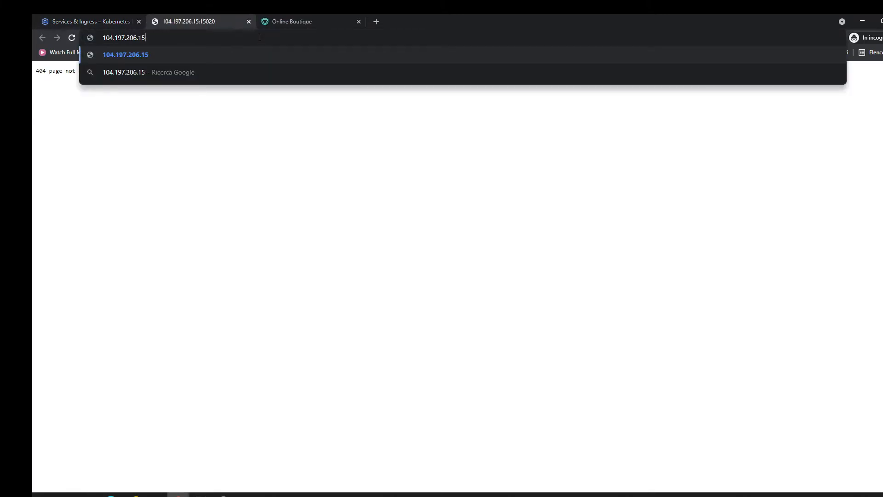
type("/")
key("Return")
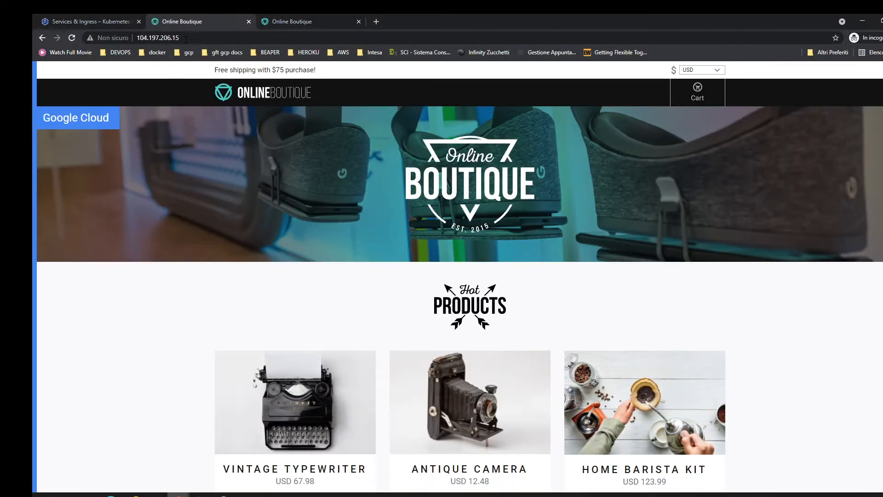
left_click(107, 16)
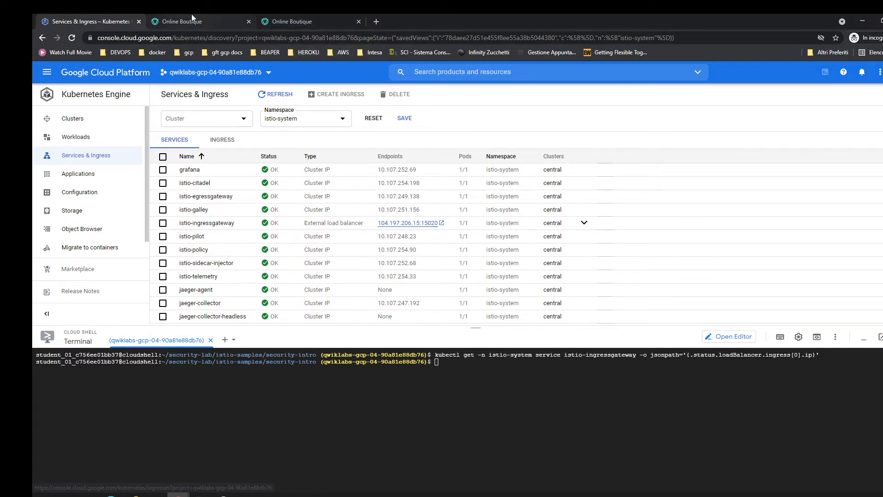
left_click(336, 14)
left_click(112, 14)
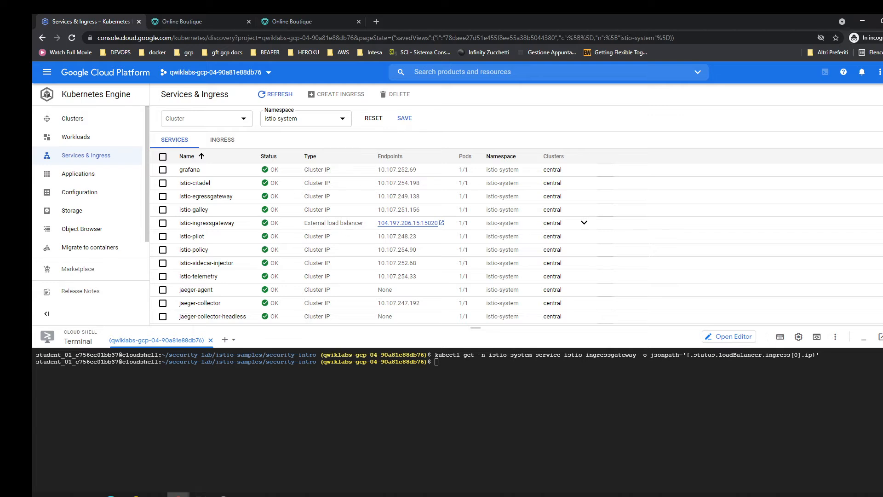
Open a second Cloud Shell session and run the get-credentials command for the central cluster in us-central1-b.
key("alt+Tab")
left_click(225, 340)
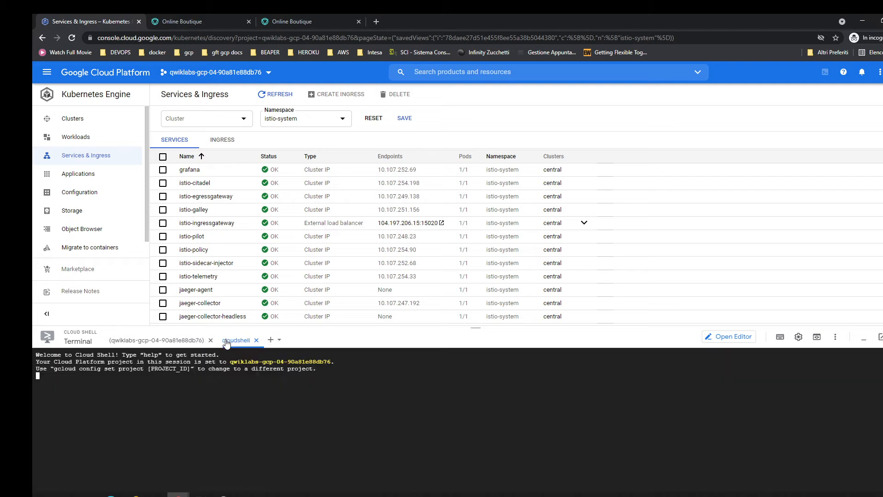
left_click(86, 118)
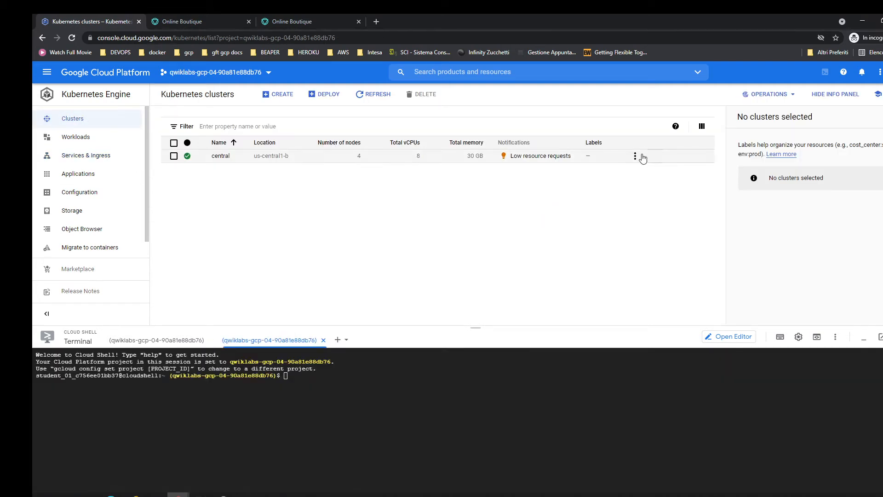
left_click(635, 156)
left_click(660, 189)
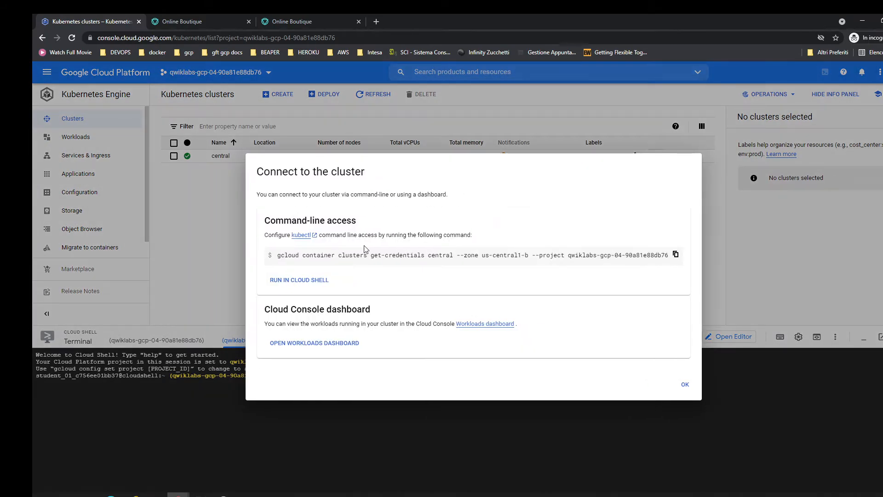
left_click(298, 278)
key("Return")
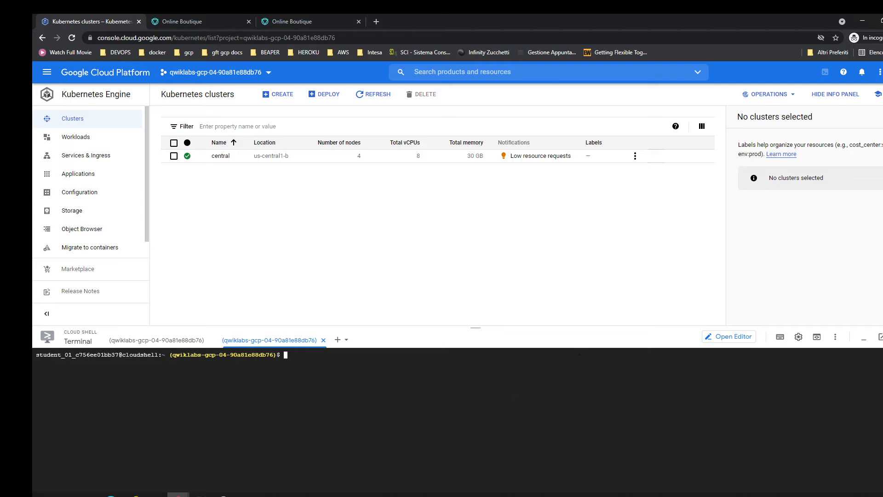
Clear the first Cloud Shell session and port-forward the Kiali pod in istio-system with 8080:20001.
left_click(167, 342)
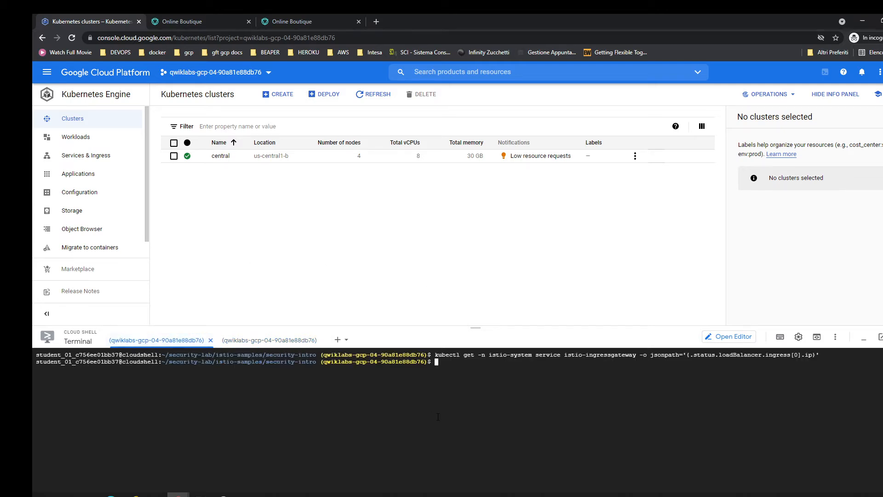
key("ctrl+l")
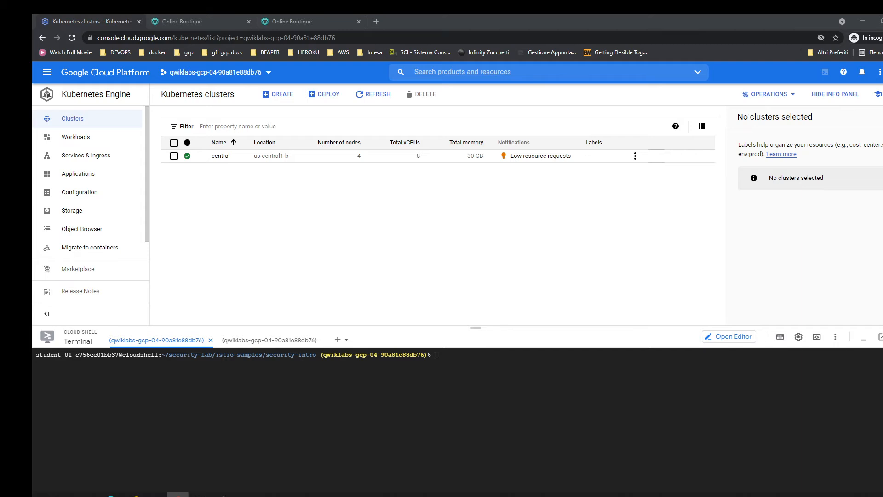
left_click(288, 395)
type("kubectl -n istio-system port-forward \\     $(kubectl -n istio-system get pod -l app=kiali -o jsonpath='{.items[0].metadata.name}') 8080:20001")
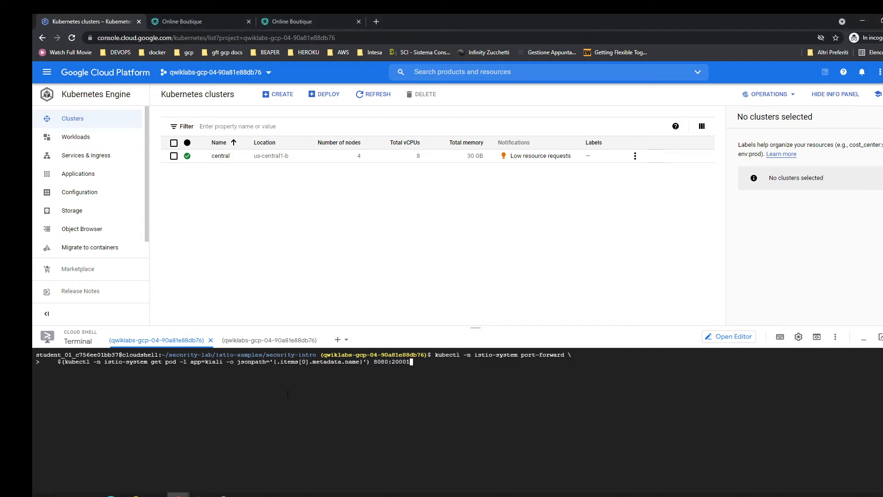
key("Return")
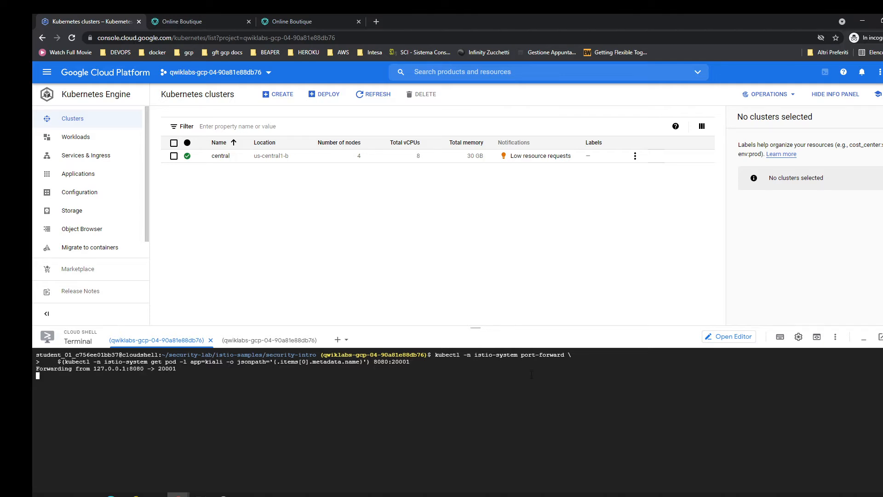
Preview the forwarded Kiali console on port 8080 and place its browser tab after the storefront tabs.
left_click(817, 338)
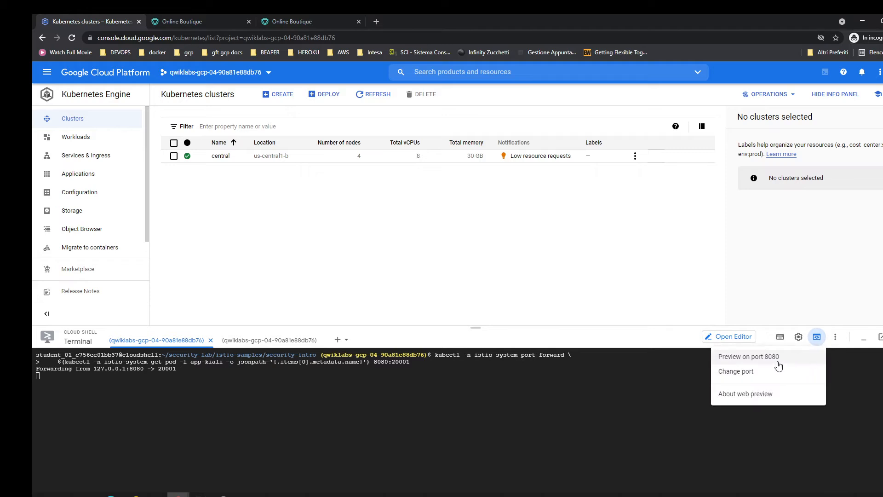
left_click(766, 355)
left_click_drag(217, 18, 410, 21)
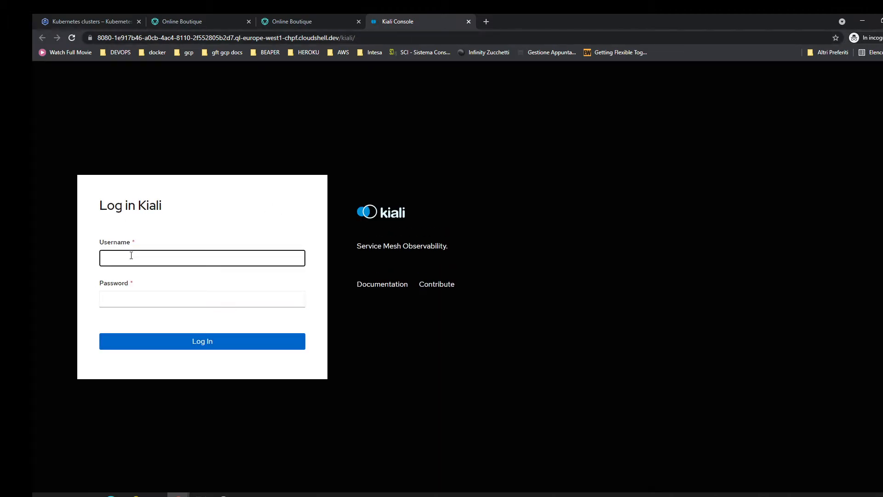
Try to log in to Kiali with the username admin and the account password.
type("admin")
key("Tab")
type("ad")
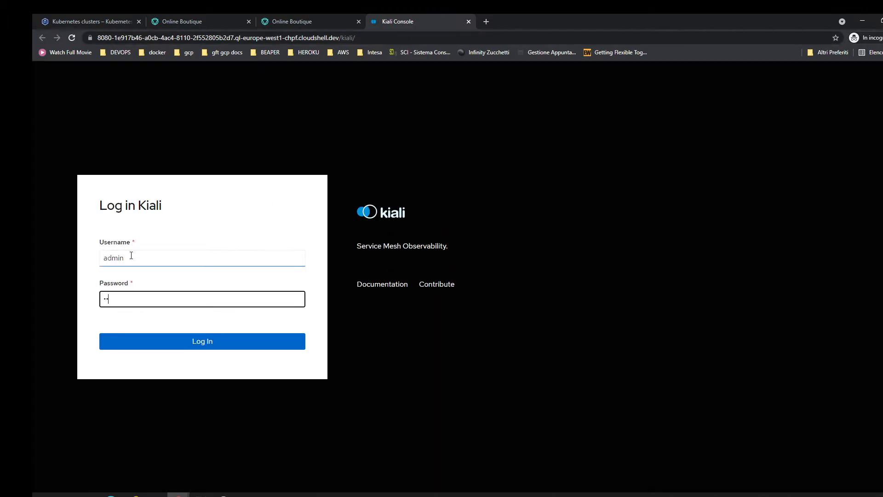
type("min")
left_click(191, 343)
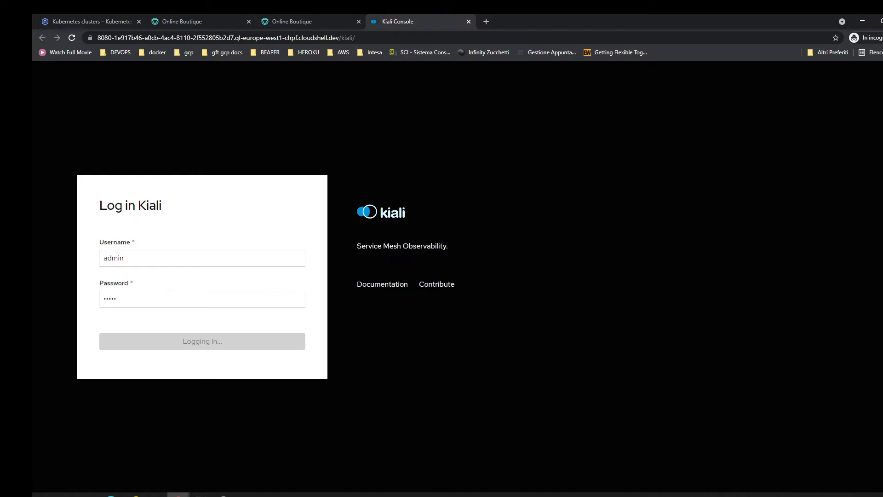
Check the storefront pages and the port-forward output in Cloud Shell, and return to the Kiali login page.
left_click(198, 18)
left_click(313, 17)
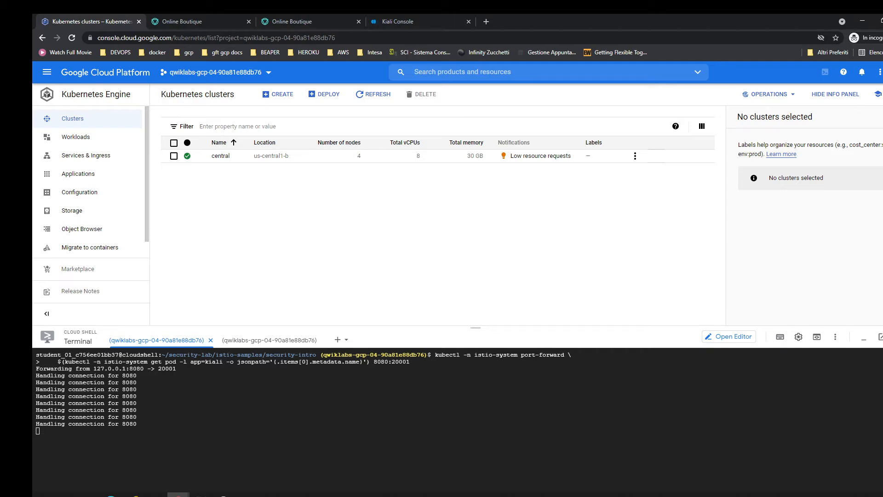
left_click(407, 21)
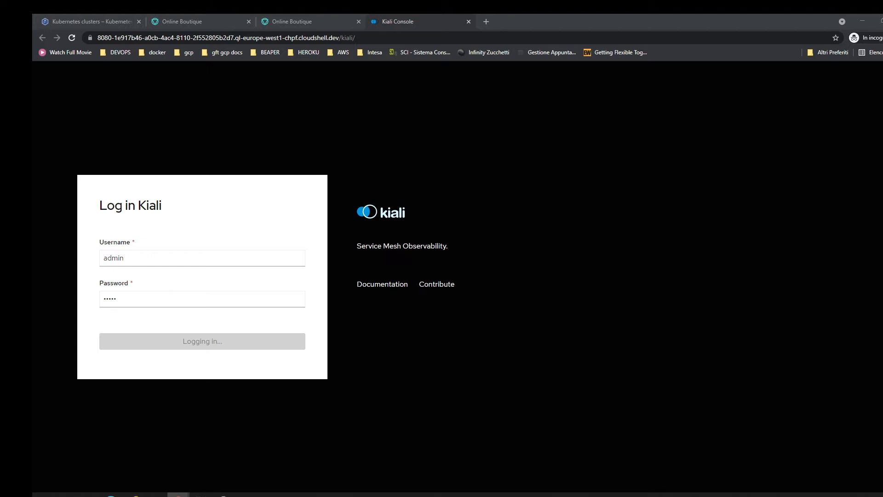
left_click(345, 353)
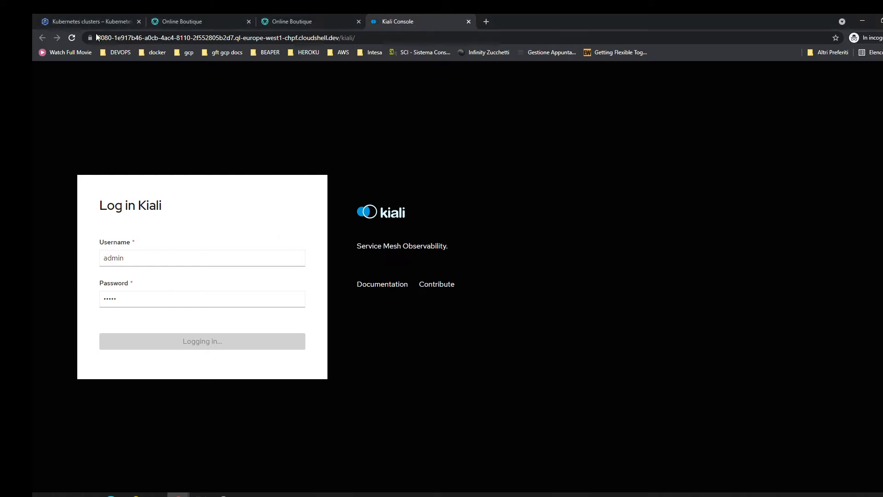
Reload the Kiali page and submit the login again with the username admin and the account password.
left_click(71, 38)
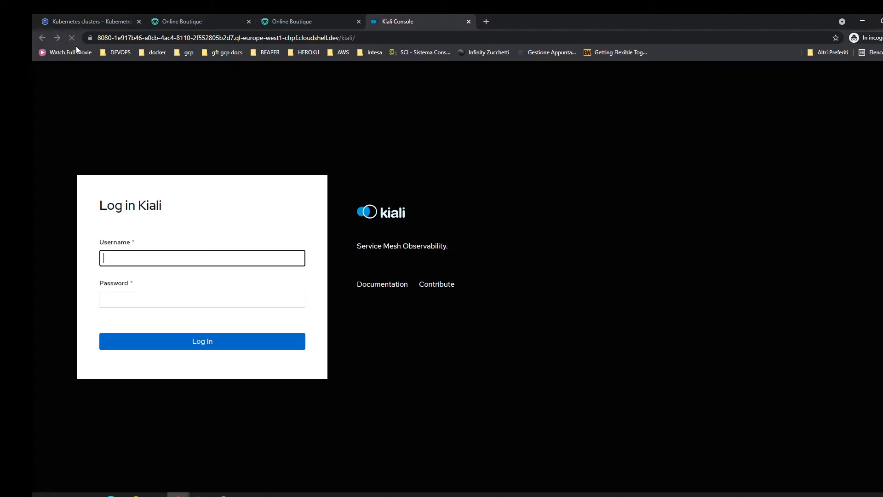
type("admin")
key("Tab")
type("admin")
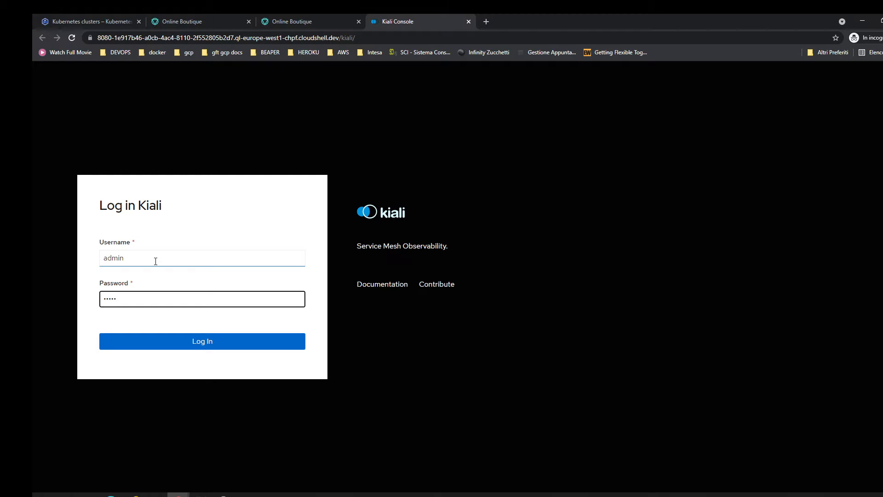
left_click(207, 344)
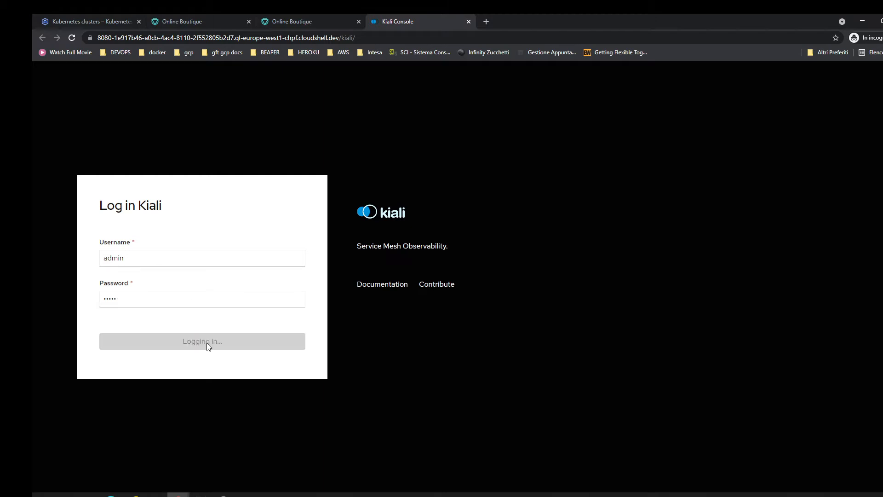
Open the browser developer tools on the Kiali page and inspect the console errors.
key("ctrl+shift+i")
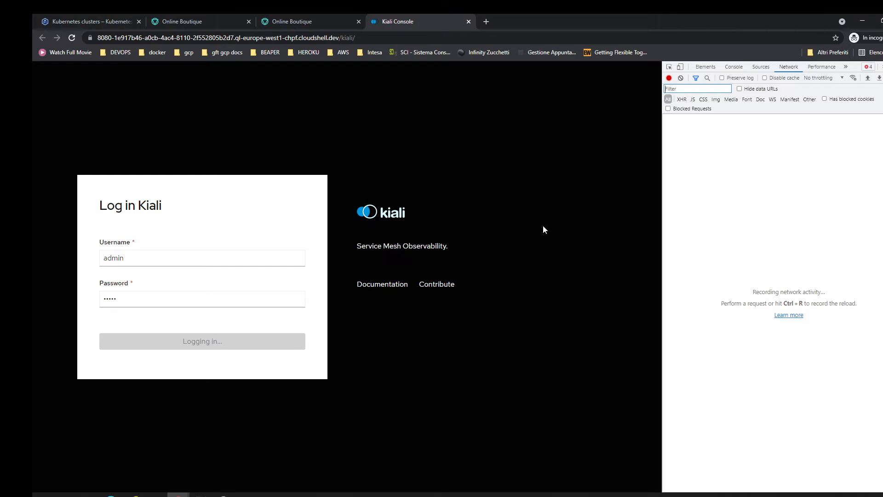
left_click(870, 67)
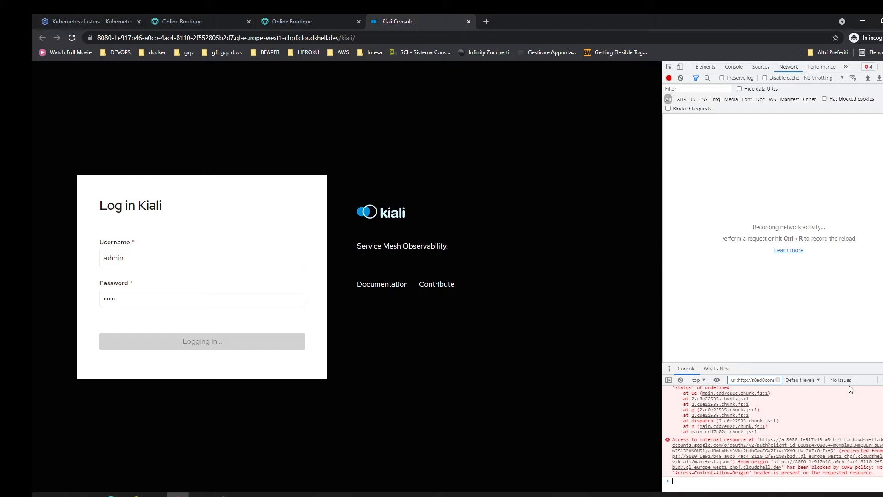
Try to load the Kiali preview address with port 20001 in place of 8080.
double_click(125, 38)
type("200")
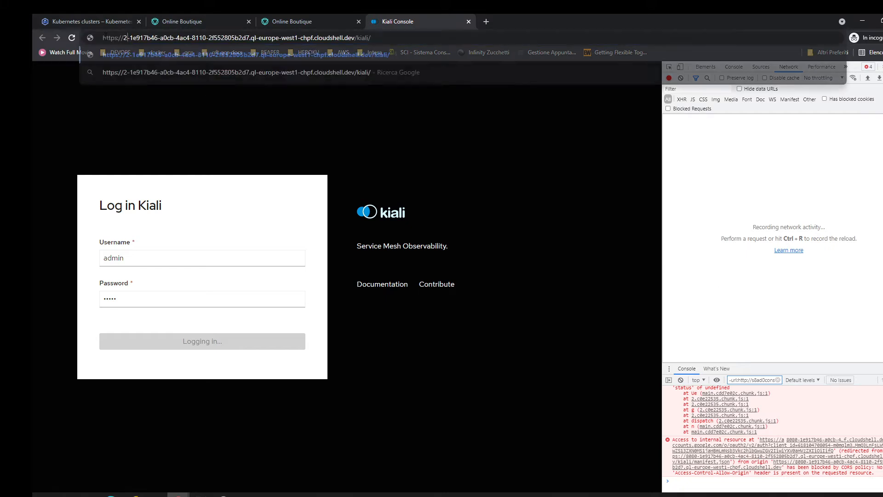
type("01")
key("Return")
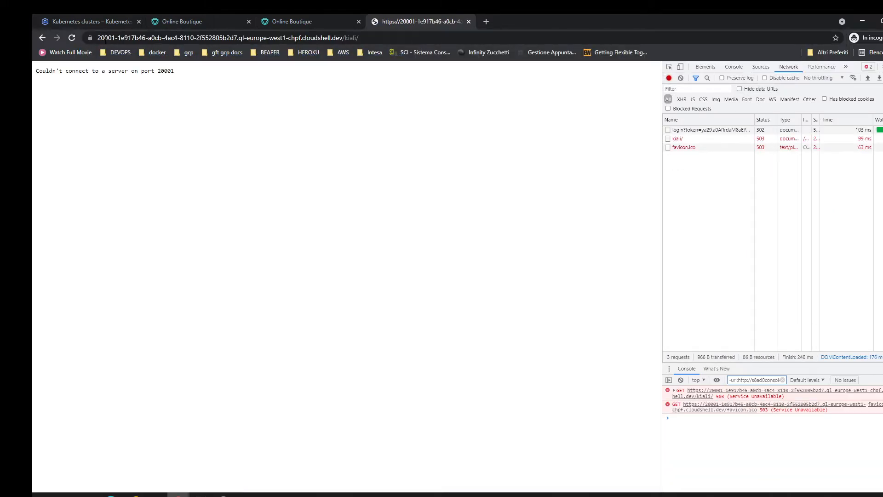
Reload the Kiali preview address with port 8080 in place of 20001.
double_click(106, 38)
type("8080")
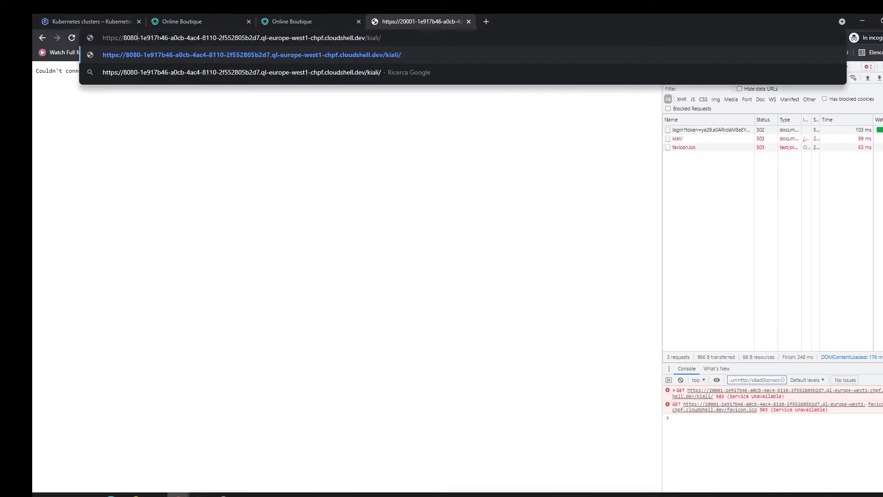
key("Return")
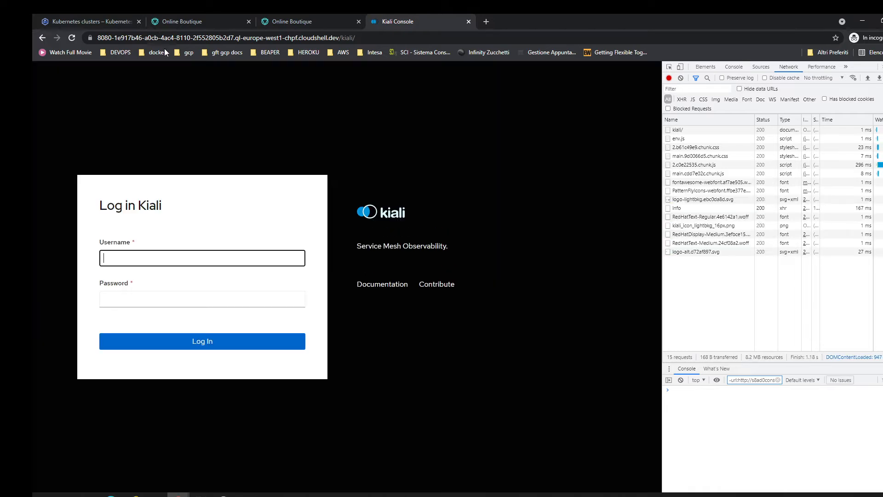
Enter the username admin and the account password, clear the network log, and submit the Kiali login.
type("admin")
key("Tab")
type("admin")
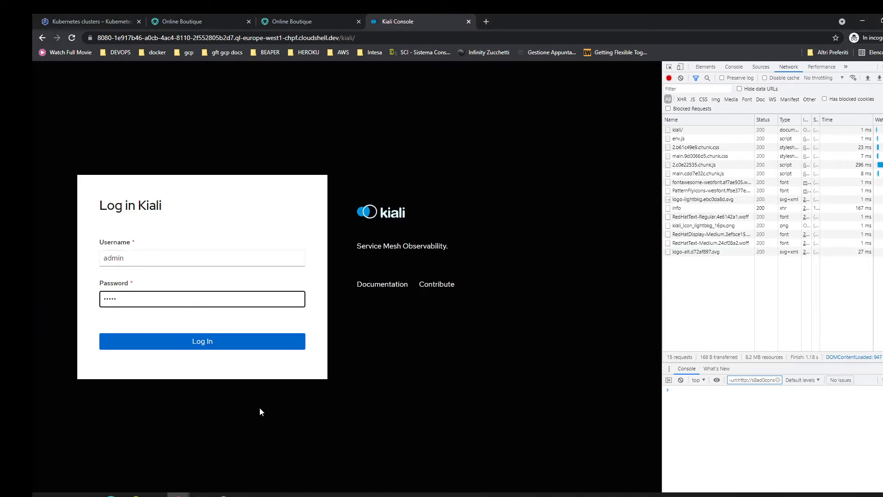
left_click(681, 77)
left_click(218, 342)
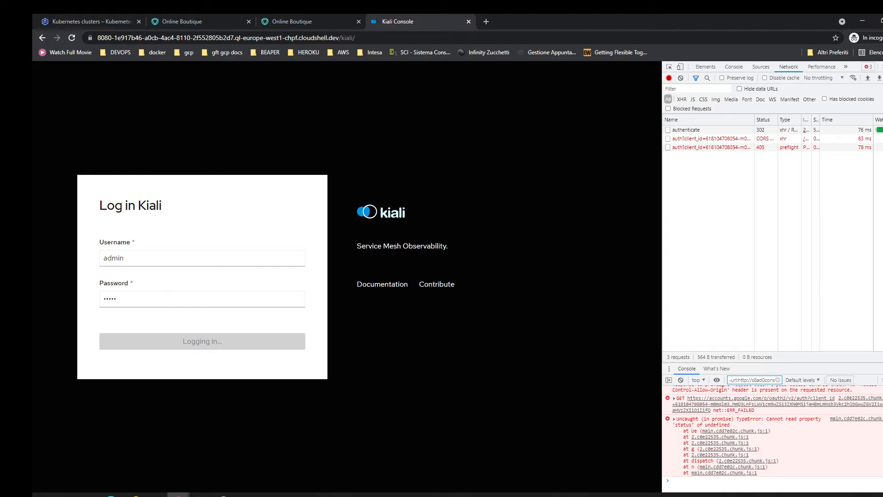
Return to Cloud Shell, stop the running port-forward on 8080, and clear the terminal.
left_click(92, 21)
key("ctrl+c")
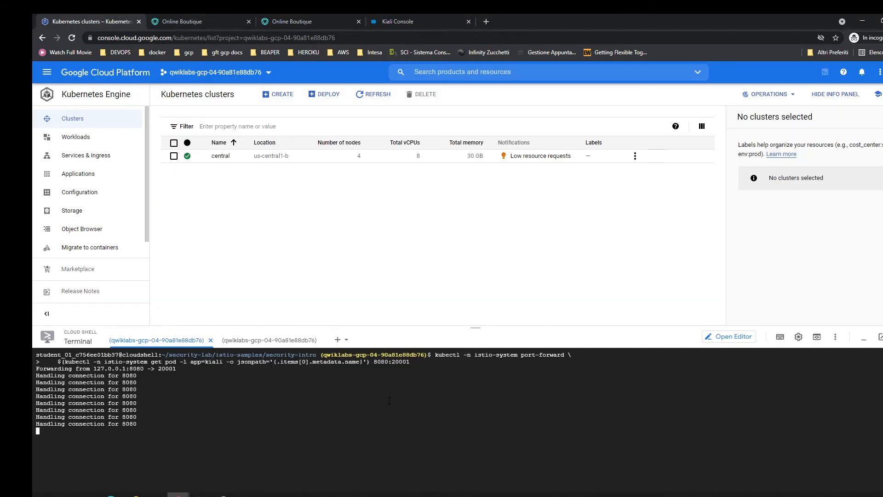
key("ctrl+l")
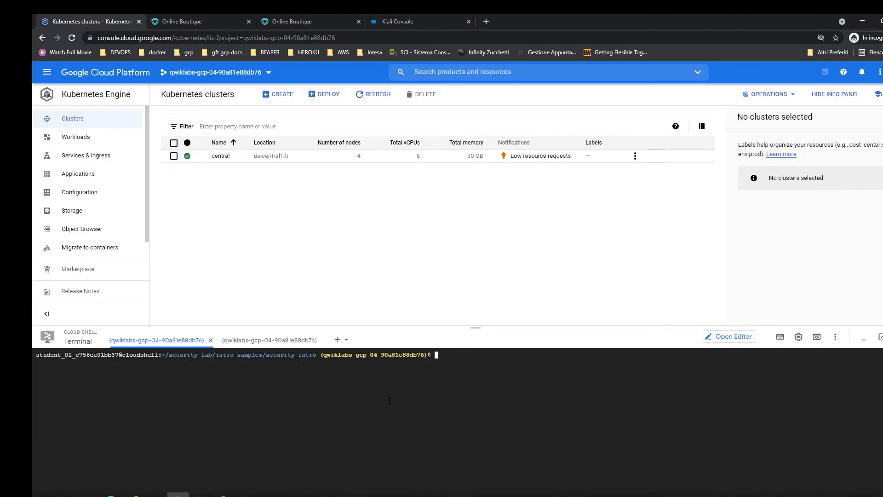
Review the Kubernetes Engine services in the istio-system namespace, including kiali.
left_click(91, 155)
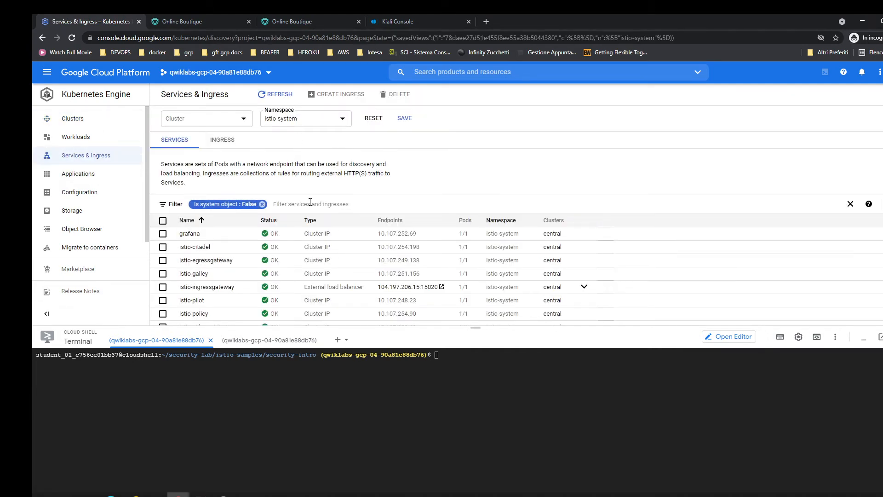
scroll(257, 204, "down", 1)
scroll(218, 235, "down", 1)
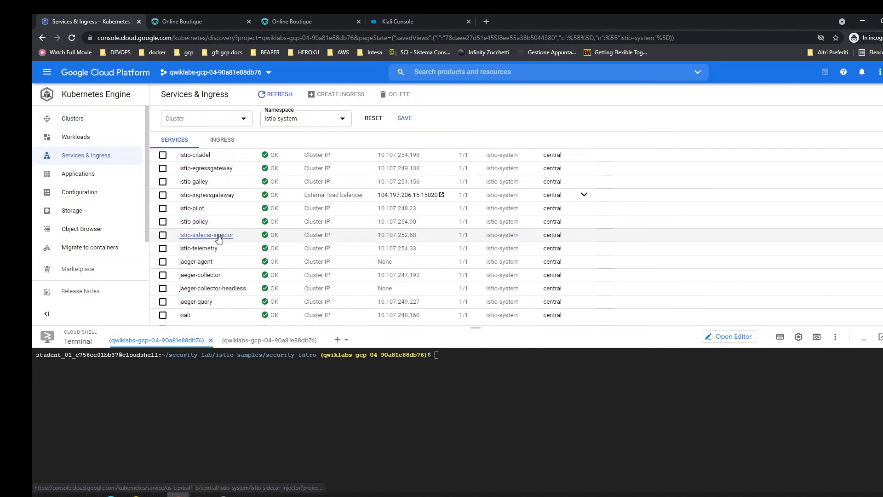
scroll(216, 244, "down", 1)
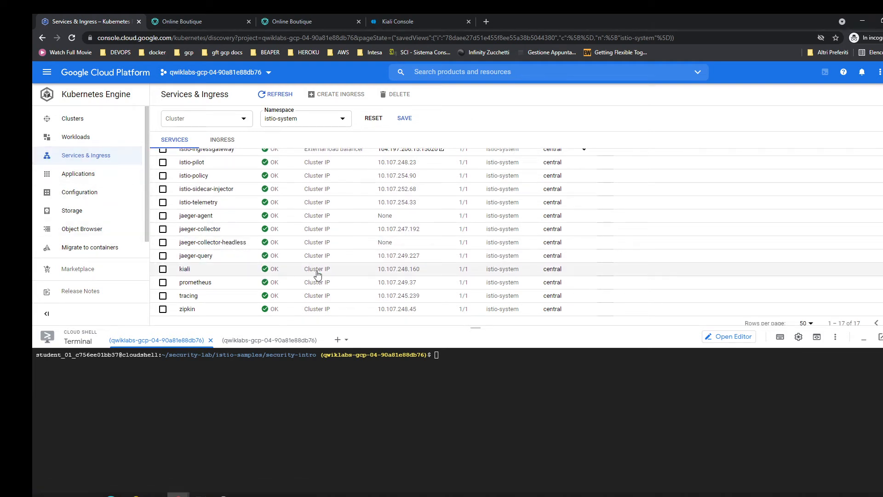
scroll(412, 276, "down", 1)
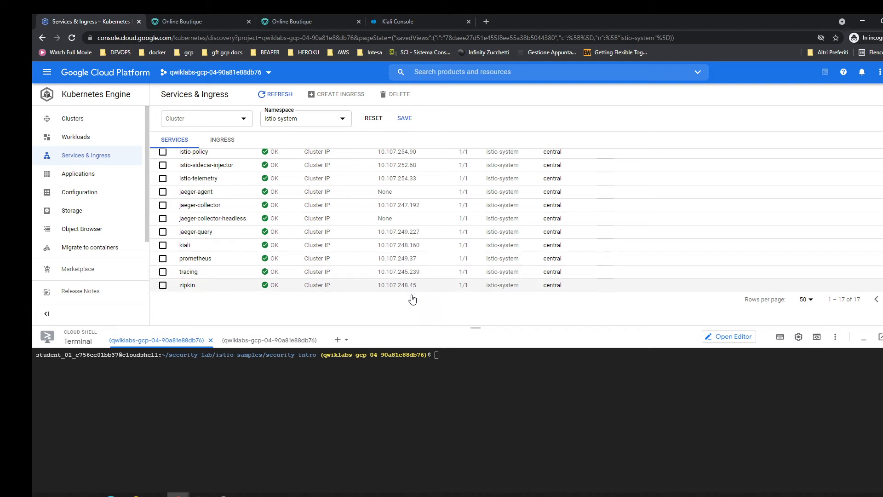
List the services of the default namespace with kubectl get services.
left_click(465, 394)
type("k")
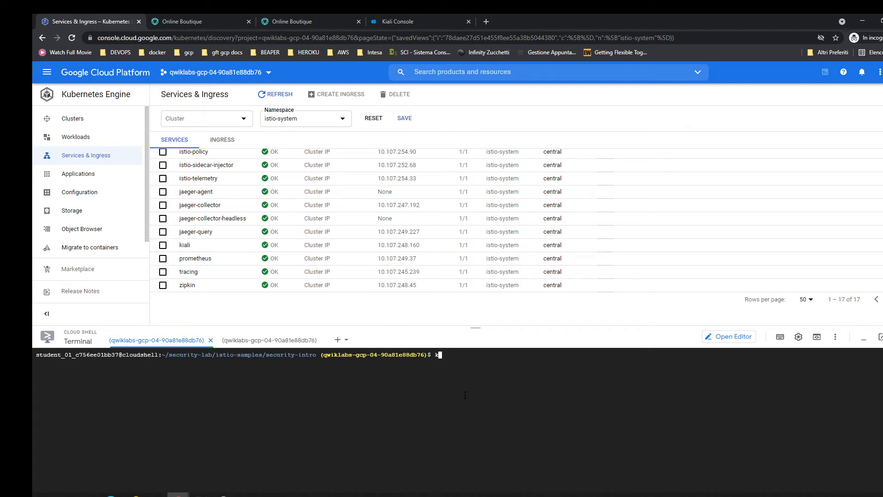
type("ubectl get services")
key("Return")
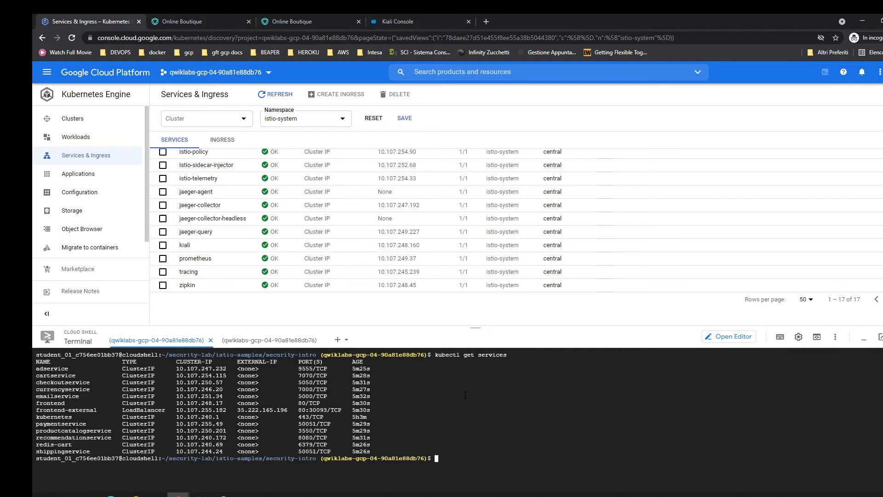
List the istio-system services with kubectl get services -n istio-system.
key("Up")
type("-n istio-system")
key("Return")
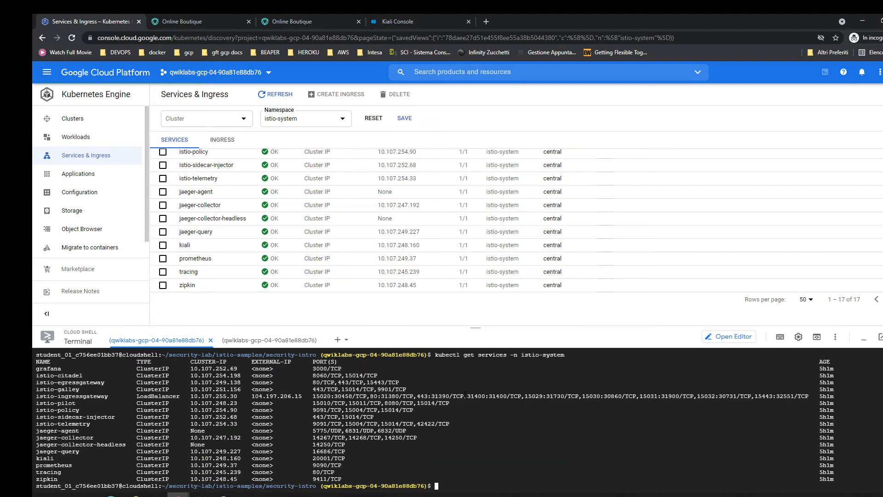
Clear the terminal and port-forward the istio-system pod labelled app=kiali on port 20001.
key("ctrl+l")
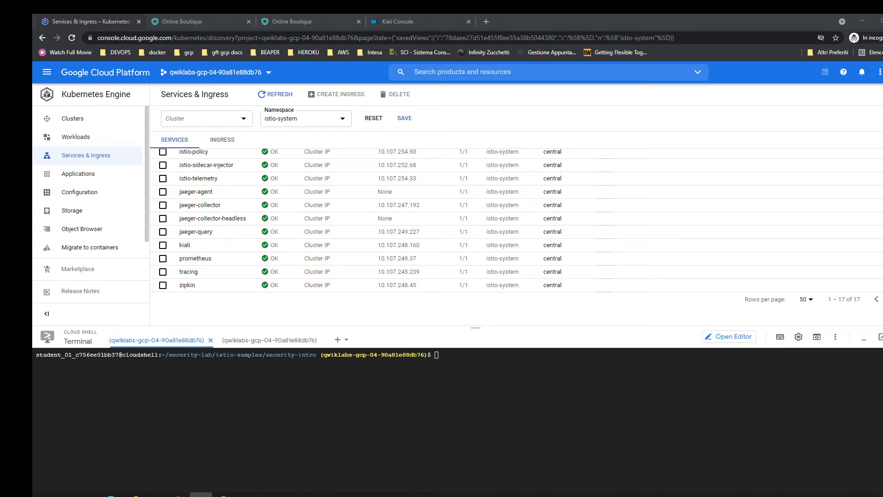
key("ctrl+v")
key("Return")
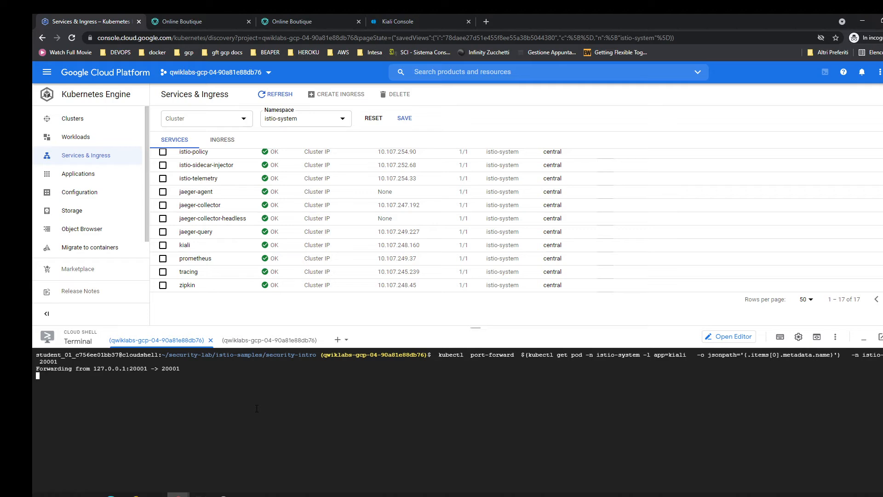
Open a new web preview, close the old Kiali page, and load the preview address with port 20001 instead of 8080.
left_click(817, 336)
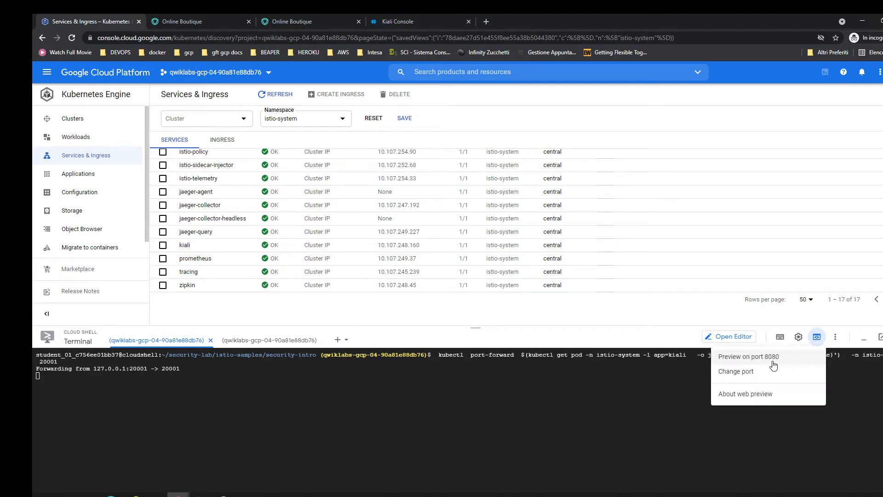
left_click(773, 366)
left_click_drag(202, 16, 435, 16)
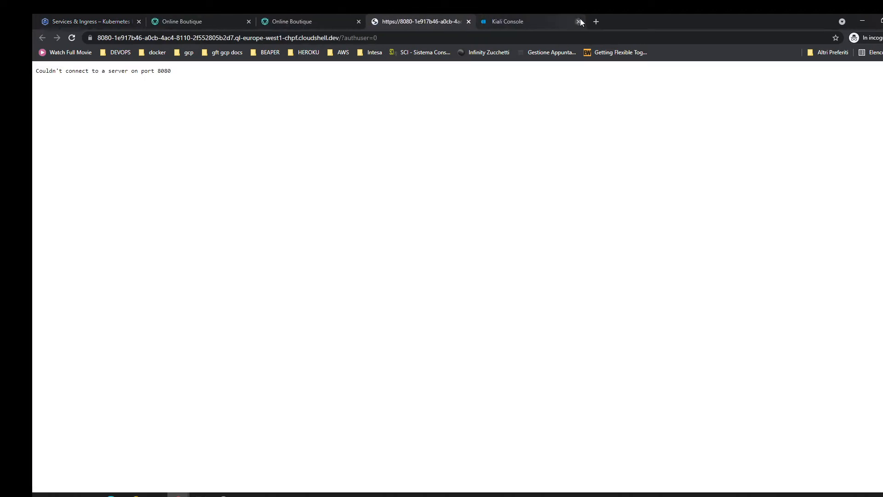
left_click(578, 21)
double_click(125, 38)
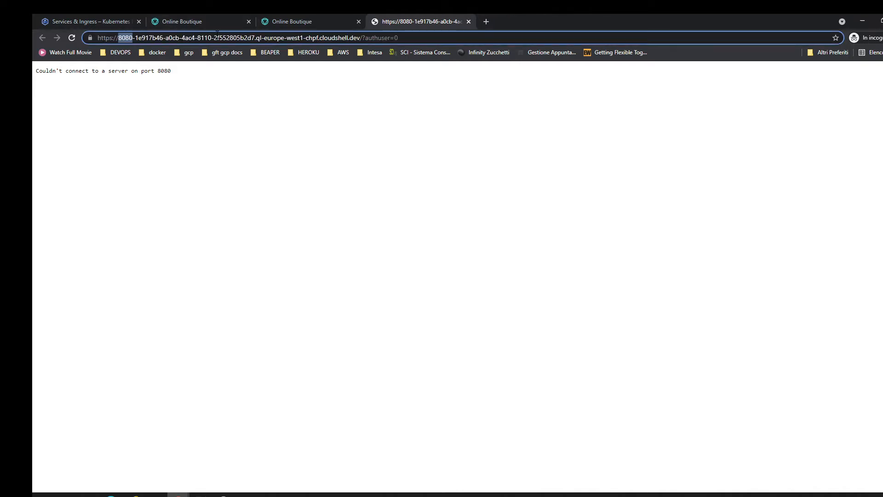
type("20001")
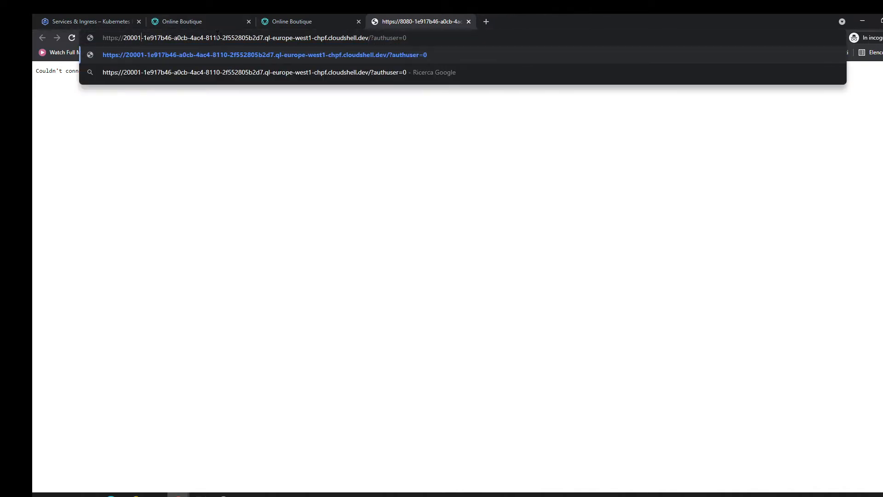
key("Return")
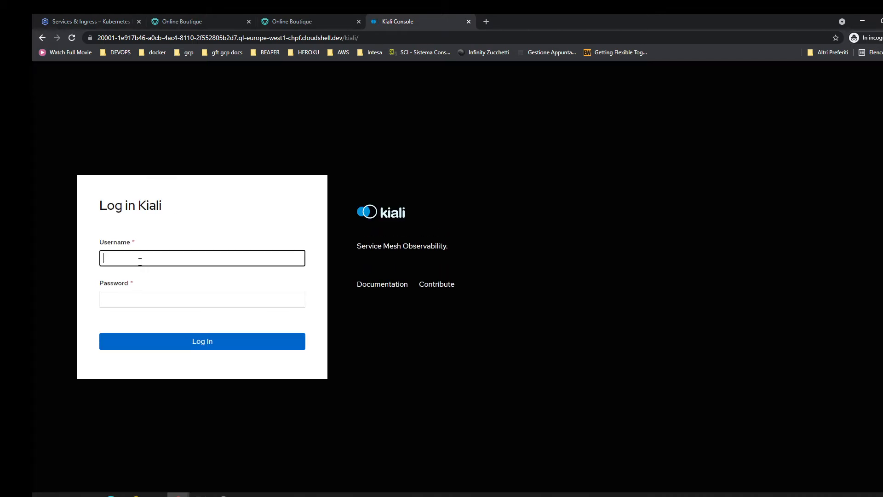
Submit the Kiali login on port 20001 with the username admin and the account password.
type("admin")
key("Tab")
type("admin")
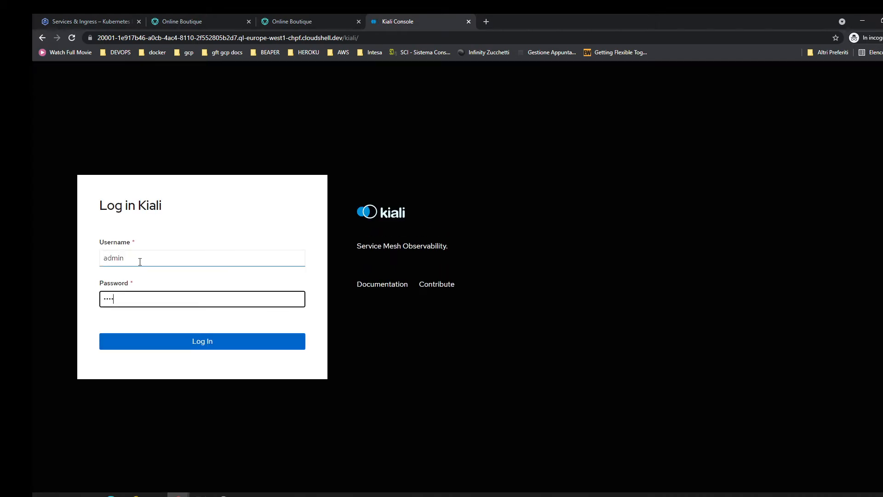
key("Return")
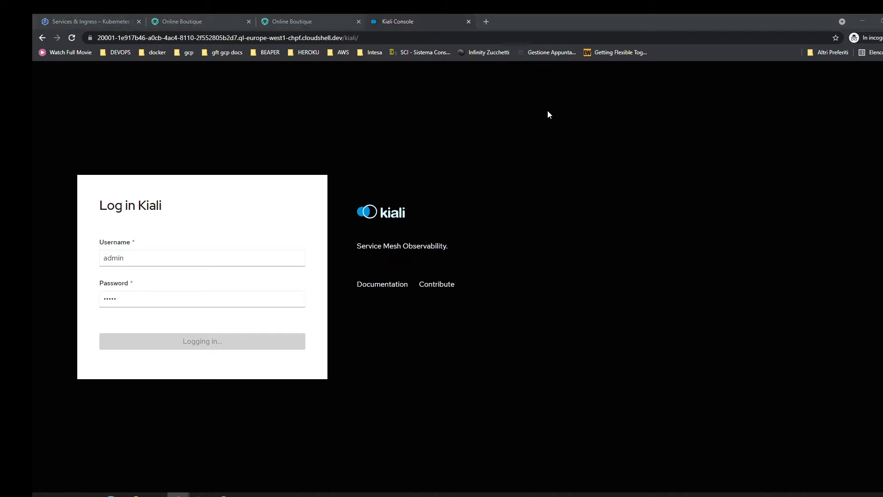
Close the Kiali page and stop the port-forward on 20001 in Cloud Shell.
left_click(468, 22)
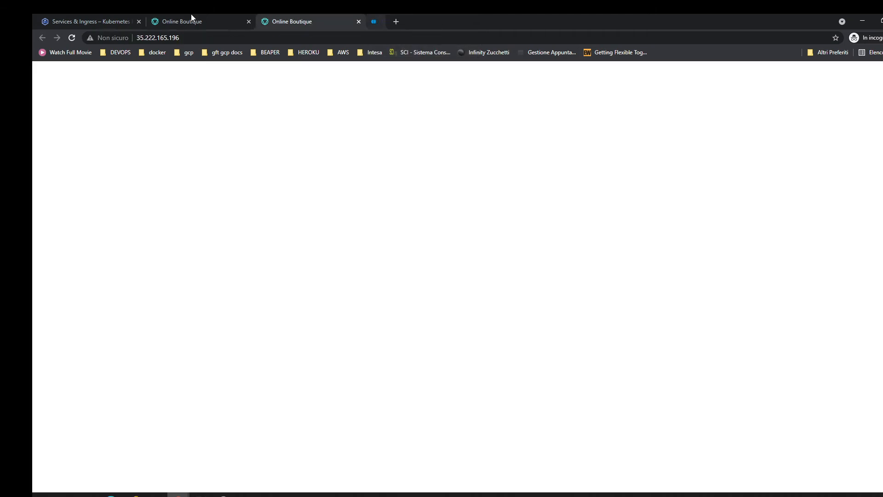
left_click(119, 21)
key("ctrl+c")
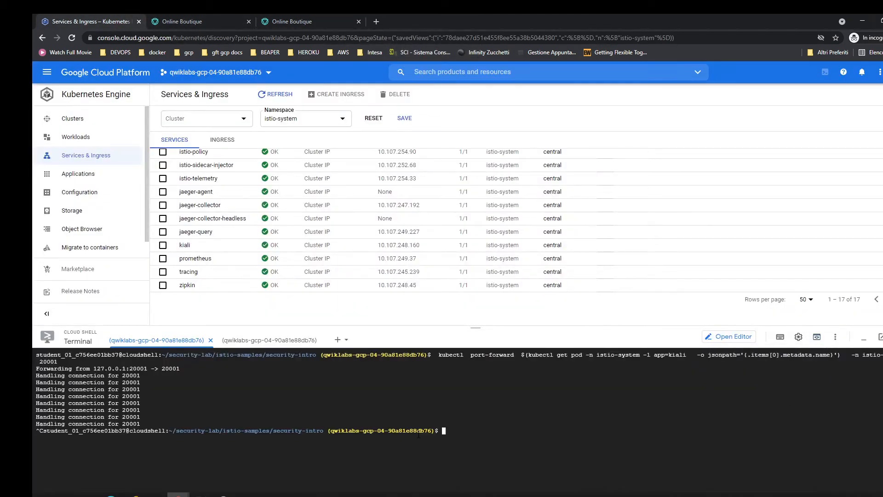
Clear the terminal, export LAB_DIR=$HOME/security-lab, and change to $LAB_DIR/istio-samples/security-intro.
key("ctrl+l")
key("ctrl+v")
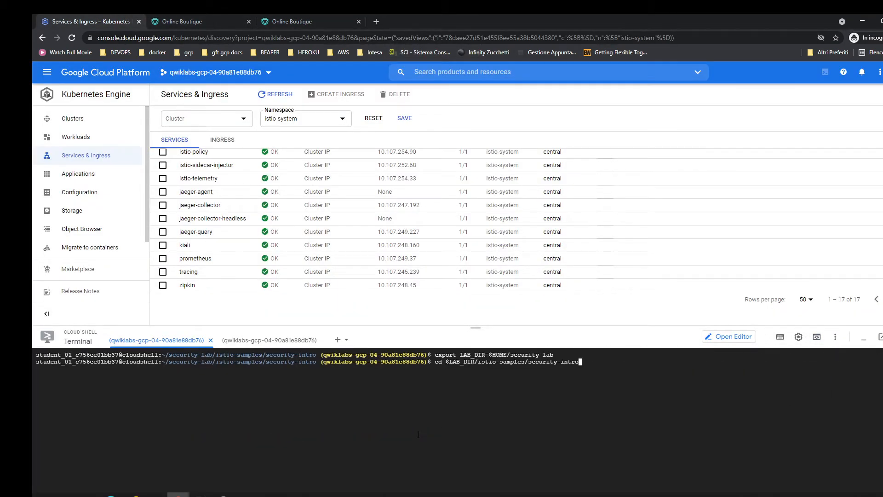
key("Return")
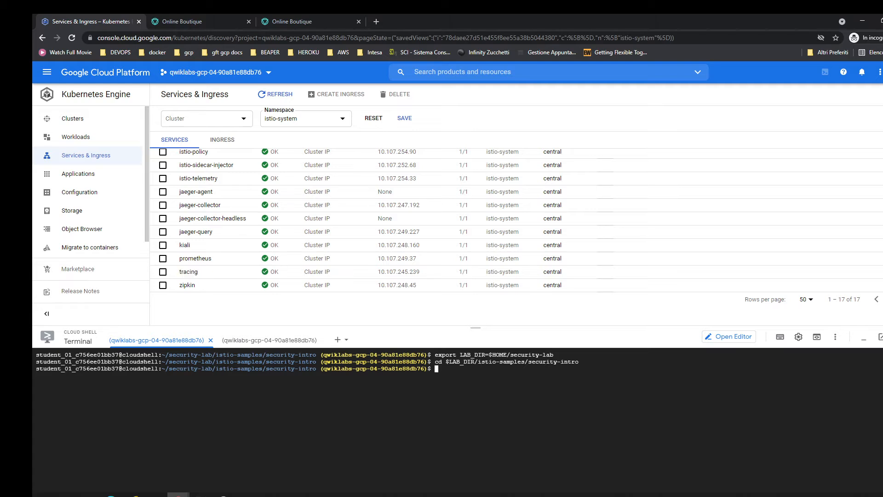
Print the frontend mutual TLS manifest in the terminal to review its authentication policy and DestinationRule, and clear the output.
key("alt+Tab")
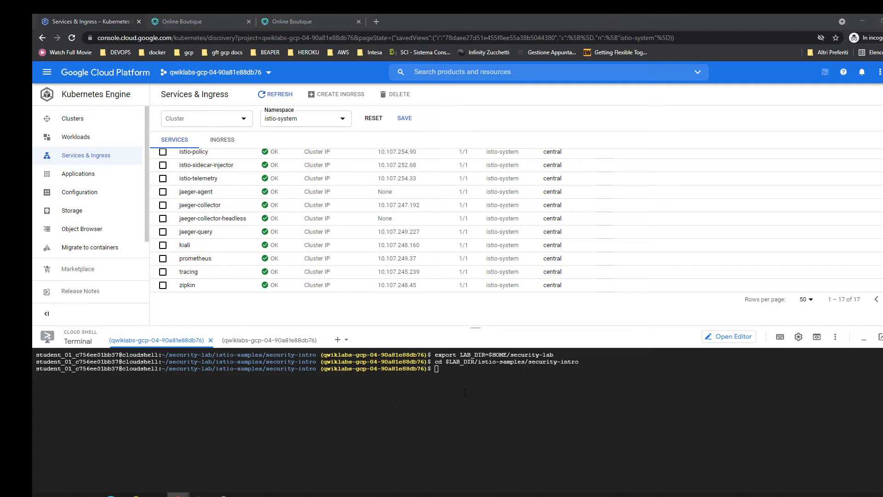
left_click(464, 392)
key("ctrl+v")
key("Return")
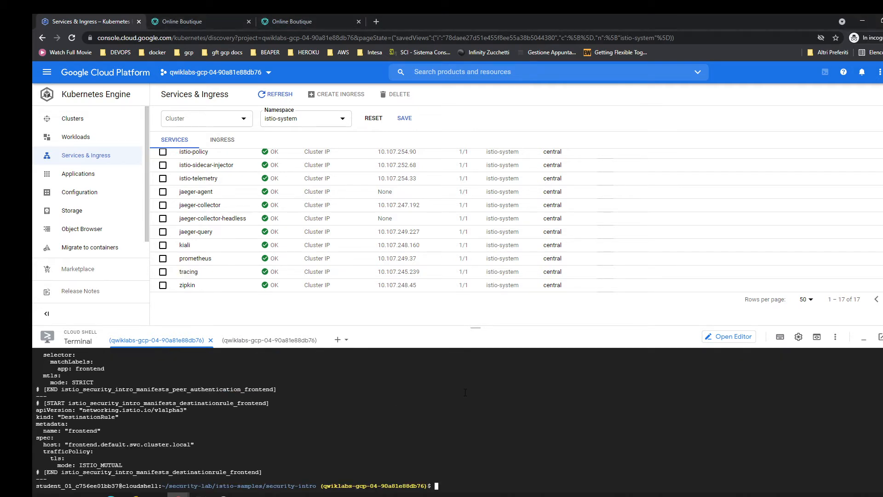
key("ctrl+l")
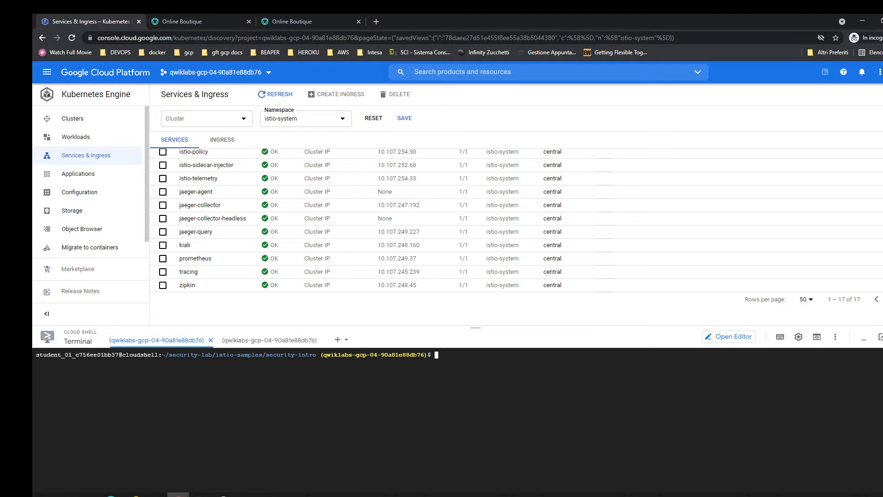
Apply the frontend mutual TLS policy with kubectl apply -f ./manifests/mtls-frontend.yaml.
key("alt+Tab")
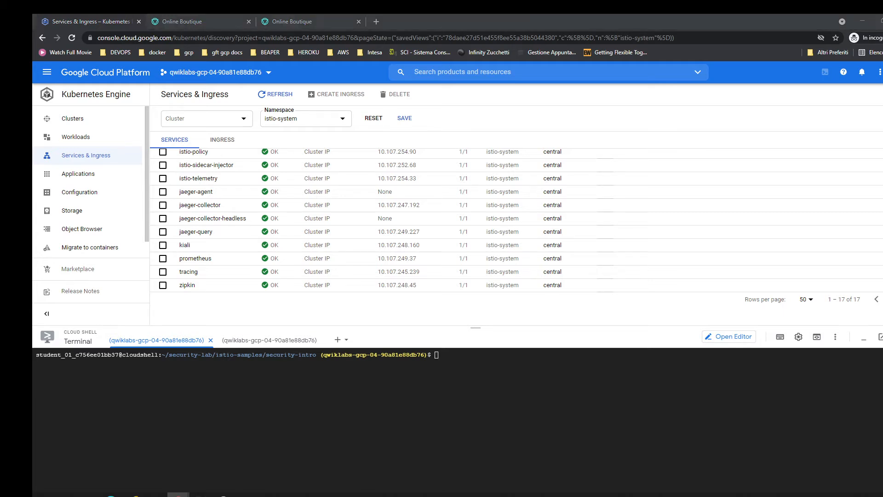
left_click(183, 362)
key("ctrl+v")
key("Return")
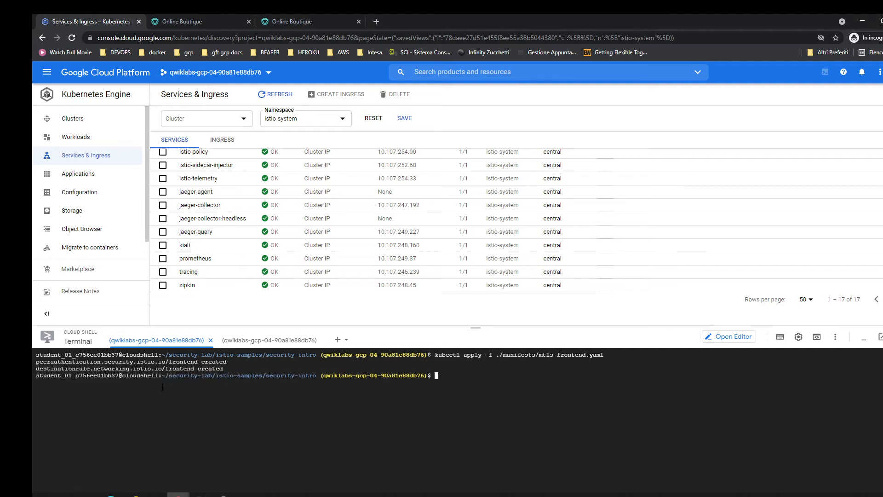
Send a plain HTTP curl request to the frontend on port 80 from the productcatalogservice pod's istio-proxy container, printing only the HTTP code.
key("alt+Tab")
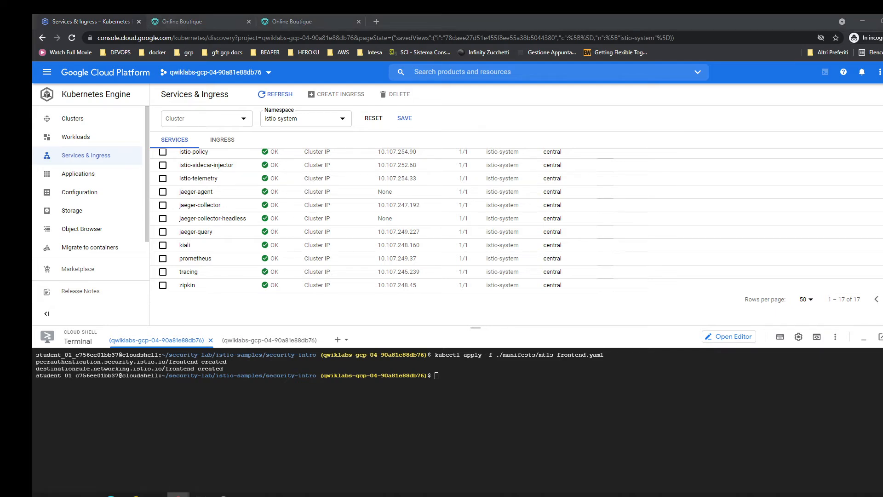
left_click(411, 396)
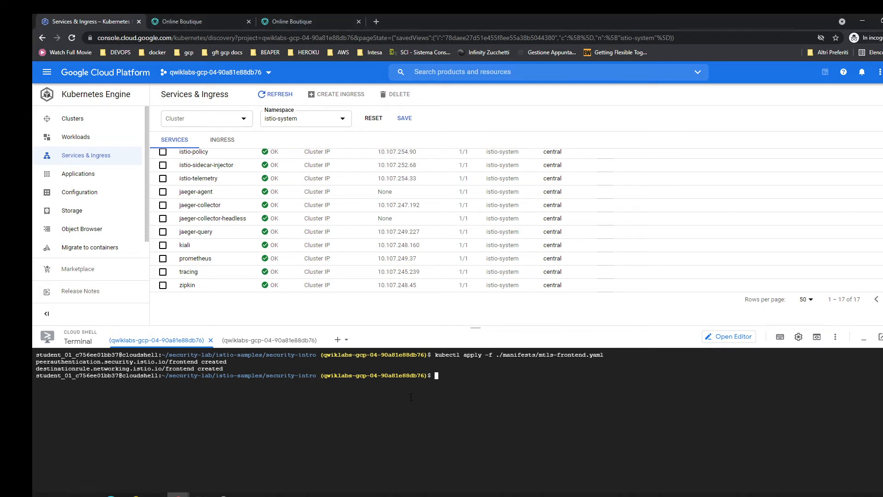
key("ctrl+v")
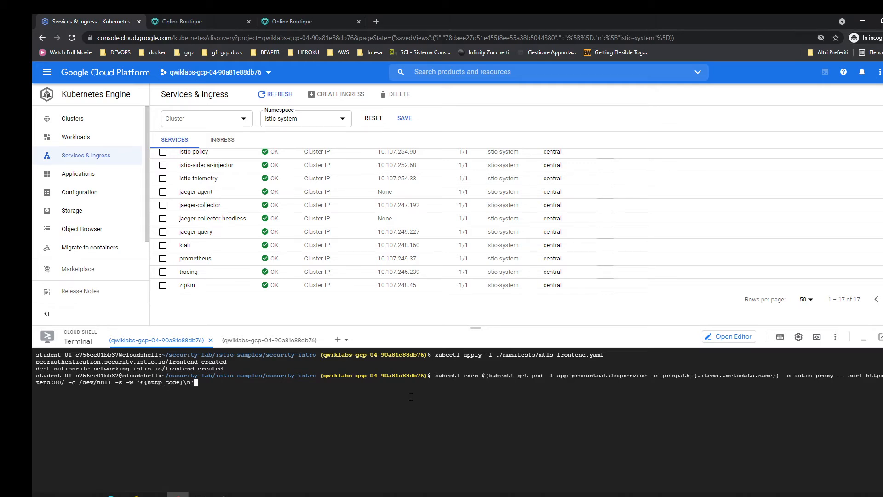
key("Return")
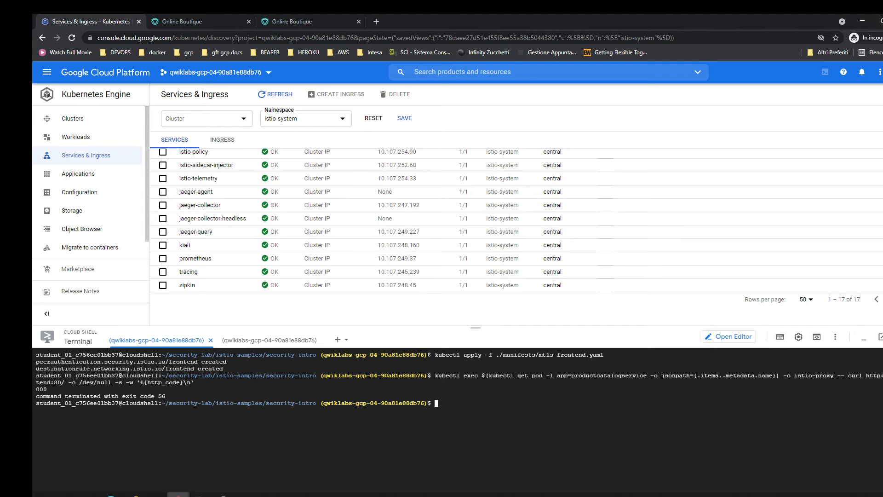
Send an HTTPS curl request to frontend:80 from the productcatalogservice pod's istio-proxy container, using key.pem, cert-chain.pem and root-cert.pem from /etc/certs and option -k.
key("alt+Tab")
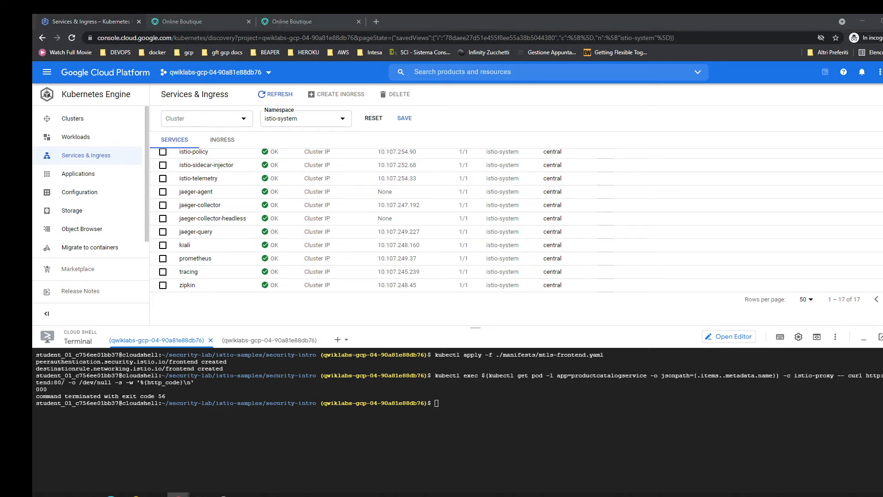
key("alt+Tab")
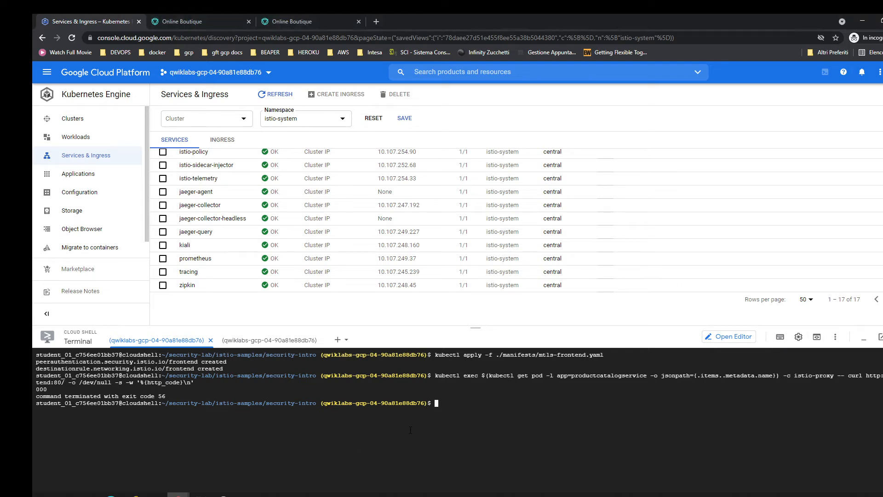
type("kubectl exec $(kubectl get pod -l app=productcatalogservice -o jsonpath={.items..metadata.name}) -c istio-proxy \\ -- curl https://frontend:80/ -o /dev/null -s -w '%{http_code}\\n'  --key /etc/certs/key.pem --cert /etc/certs/cert-chain.pem --cacert /etc/certs/root-cert.pem -k")
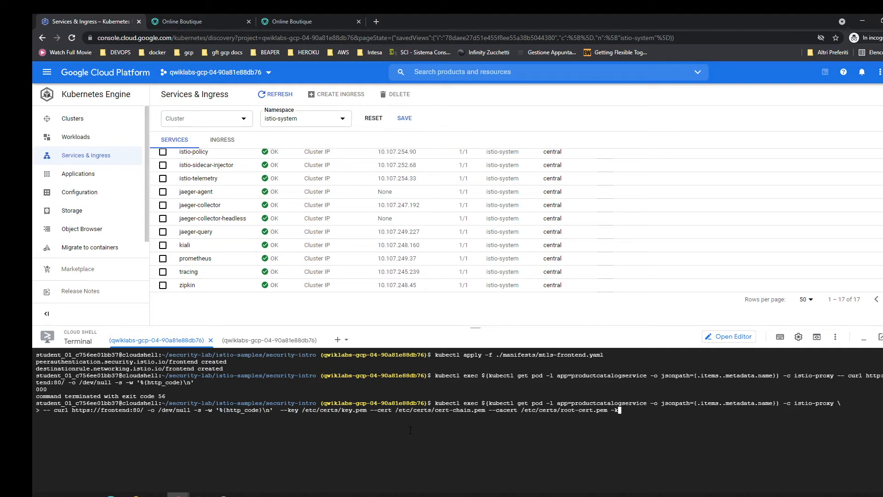
key("Return")
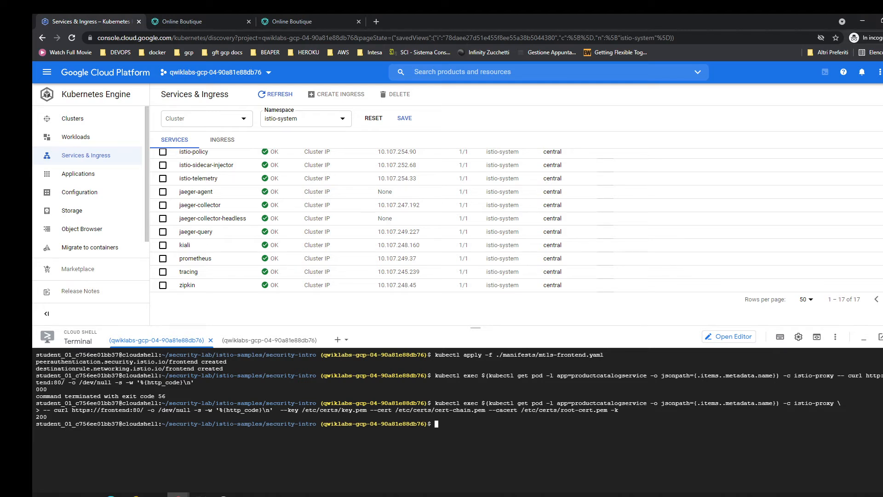
Clear the terminal and apply the default namespace mutual TLS policy with kubectl apply -f ./manifests/mtls-default-ns.yaml.
key("alt+Tab")
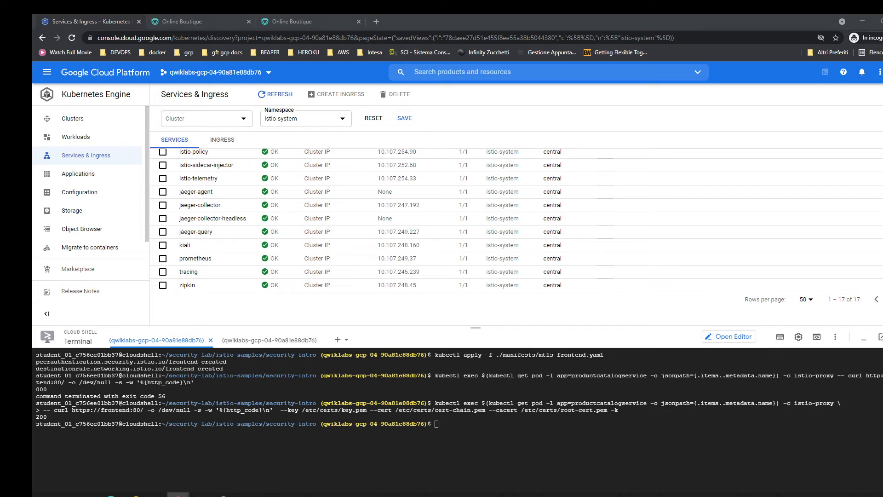
left_click(528, 451)
key("ctrl+l")
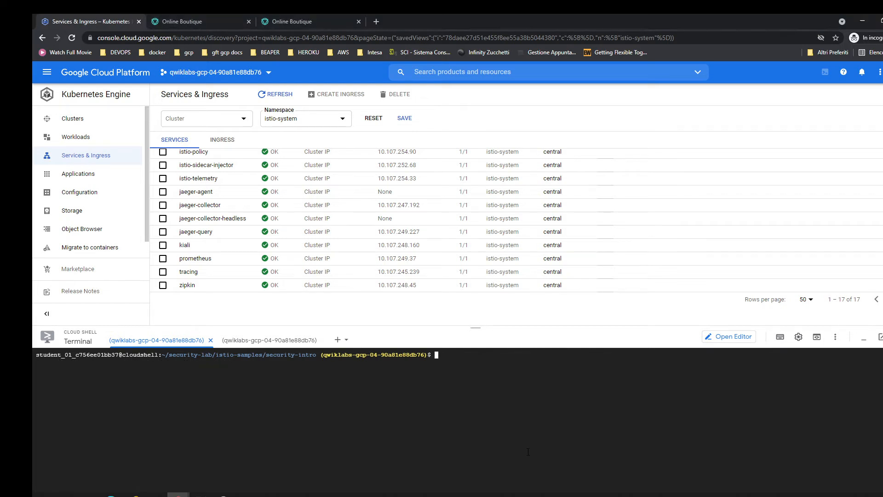
type("kubectl apply -f ./manifests/mtls-default-ns.yaml")
key("Return")
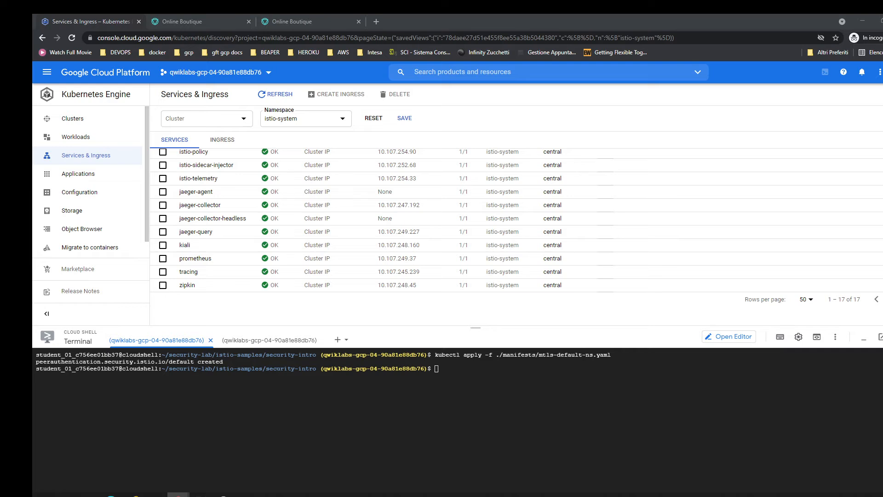
Apply the frontend JWT request authentication policy with kubectl apply -f ./manifests/jwt-frontend-request.yaml.
left_click(338, 448)
type("kubectl apply -f ./manifests/jwt-frontend-request.yaml")
key("Return")
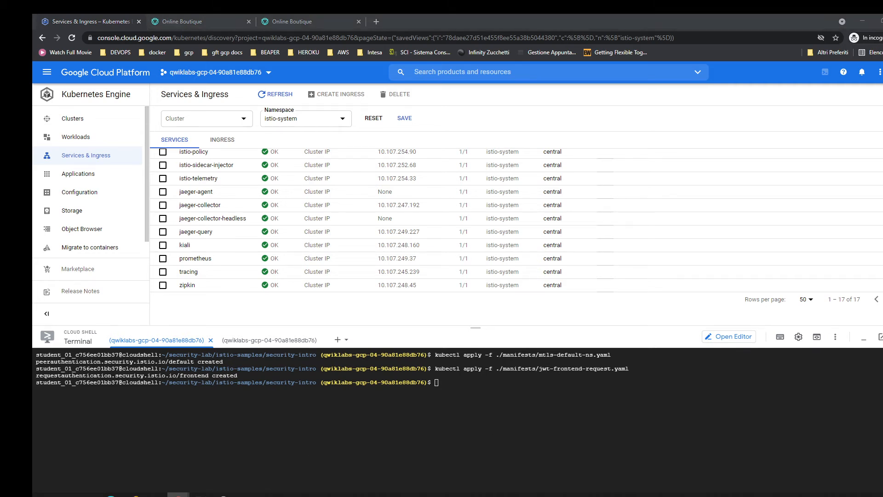
Assign the invalid test token to the TOKEN shell variable and echo $TOKEN.
left_click(494, 439)
key("ctrl+v")
key("Return")
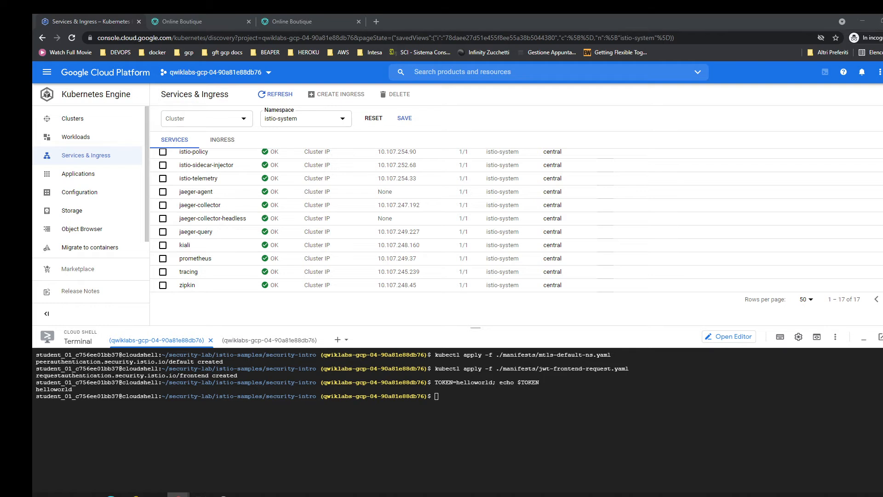
Send a plain HTTP curl request with the header "Authorization: Bearer $TOKEN" to frontend:80 from the productcatalogservice pod's istio-proxy container, printing the HTTP code.
left_click(455, 474)
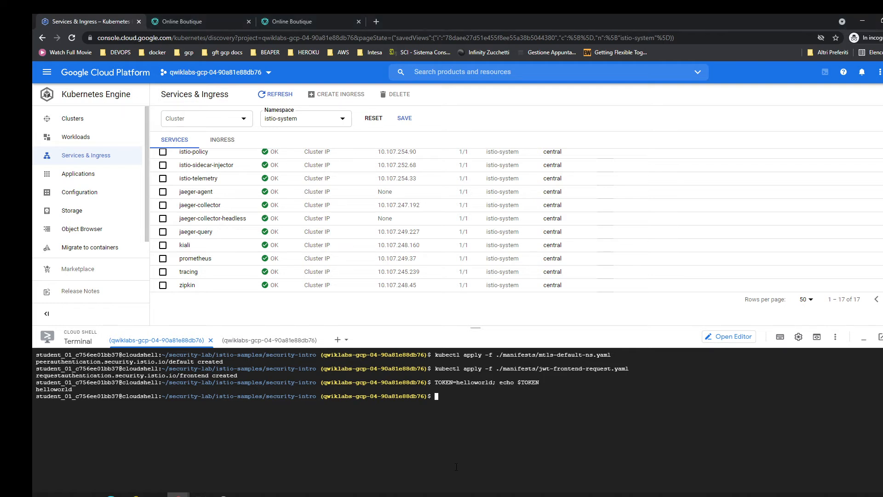
key("ctrl+v")
key("Return")
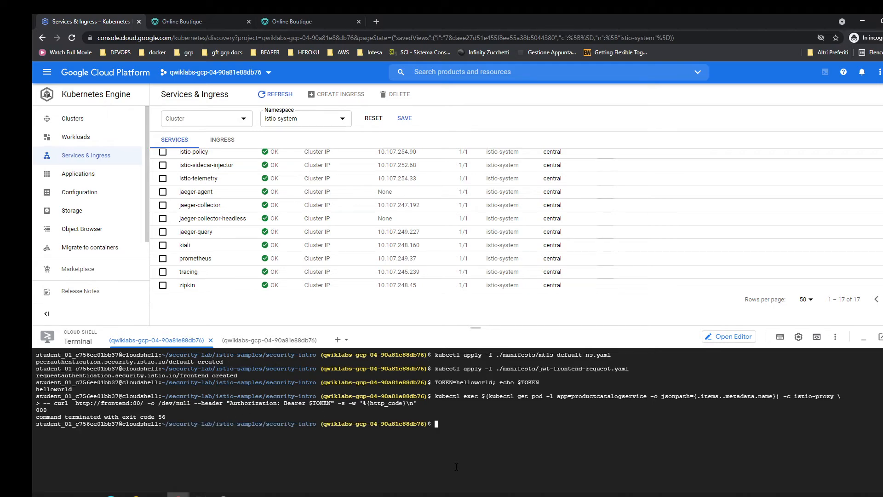
Reload the Online Boutique pages at 35.222.165.196 and 104.197.206.15, compare their access, and return to the Kubernetes Engine console.
left_click(303, 21)
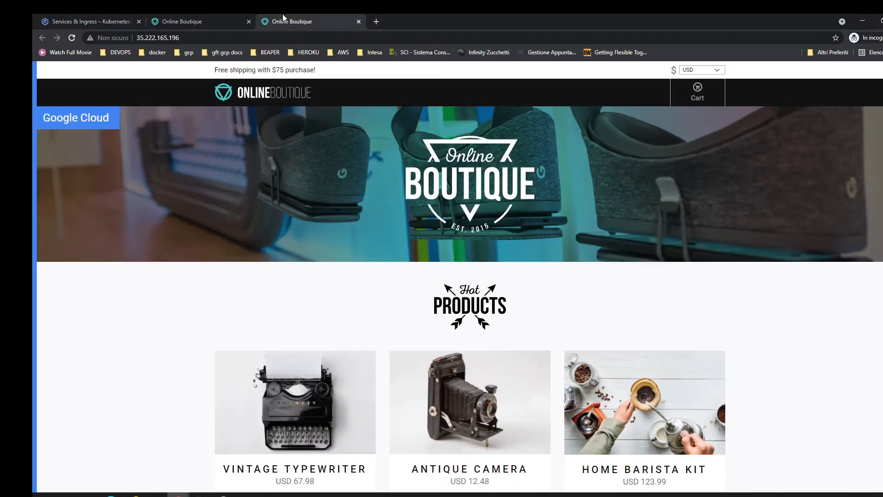
left_click(71, 37)
left_click(164, 23)
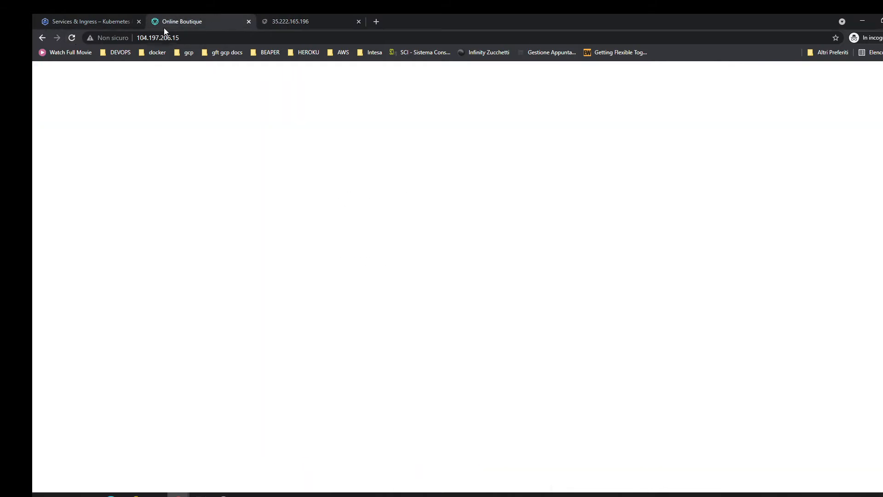
left_click(72, 38)
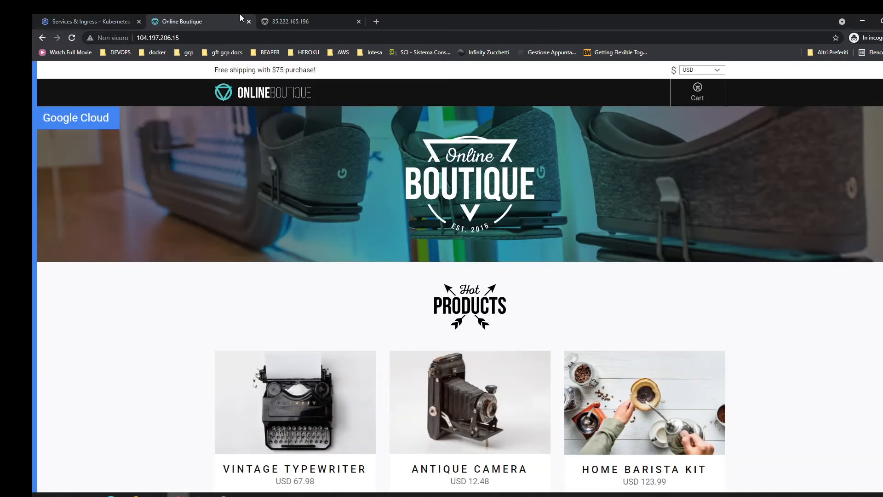
left_click(345, 18)
left_click(200, 18)
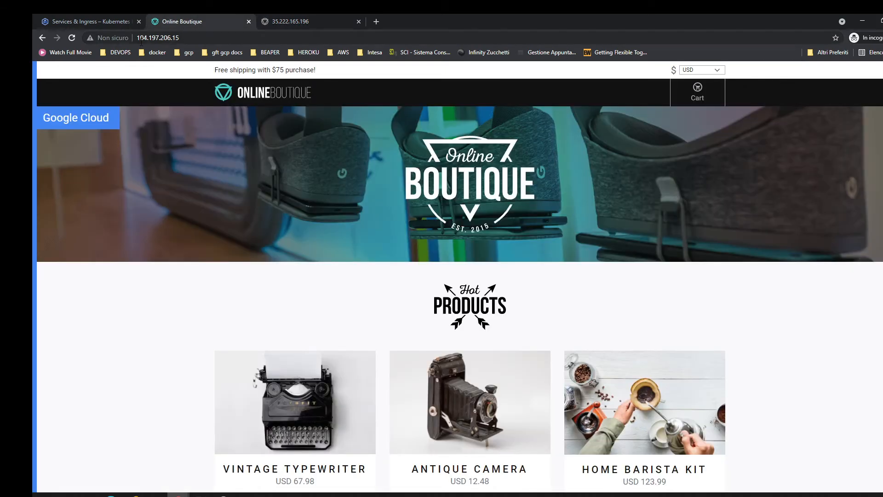
left_click(317, 14)
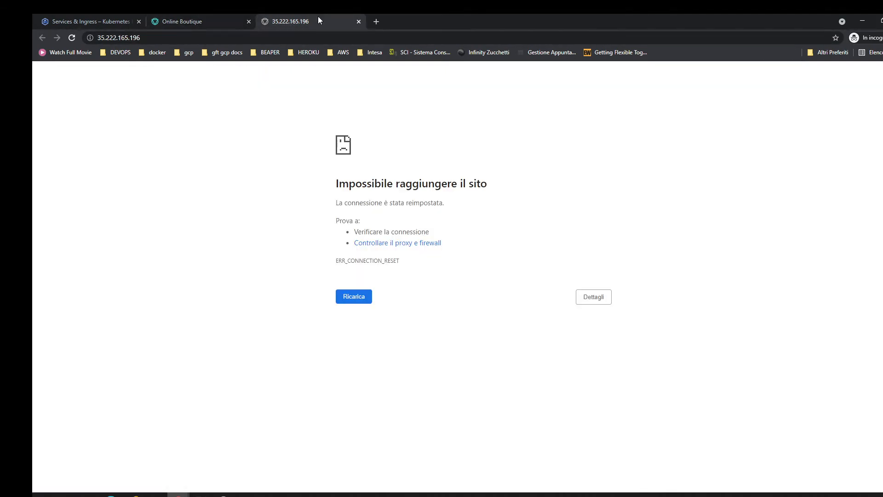
left_click(99, 15)
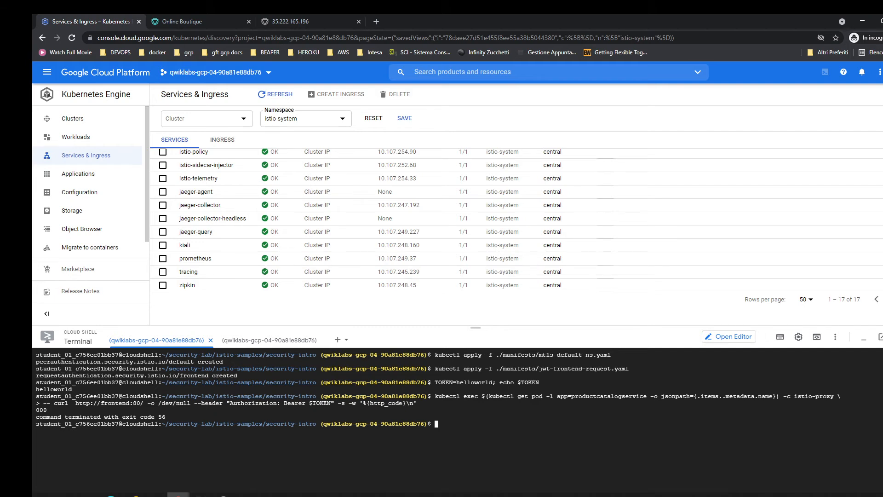
Clear the terminal and send an HTTPS curl request without a token to frontend:80 from the productcatalogservice pod, using the /etc/certs key and certificates.
key("alt+Tab")
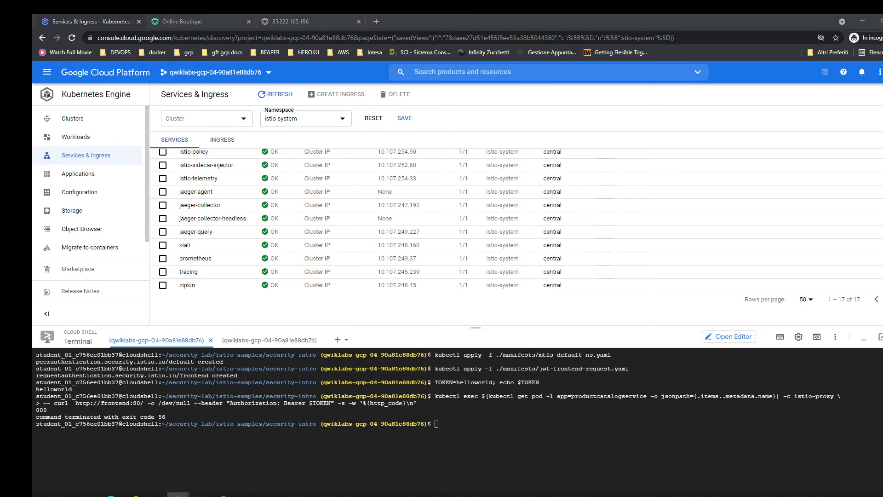
left_click(426, 459)
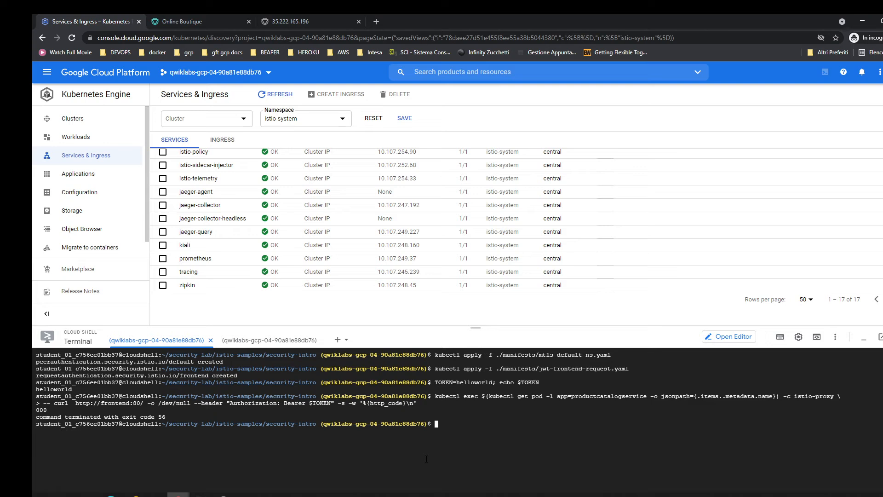
key("ctrl+l")
type("kubectl exec $(kubectl get pod -l app=productcatalogservice -o jsonpath={.items..metadata.name}) -c istio-proxy \\ -- curl  https://frontend:80/ -o /dev/null -s -w '%{http_code}\\n' \\ --key /etc/certs/key.pem --cert /etc/certs/cert-chain.pem --cacert /etc/certs/root-cert.pem -k")
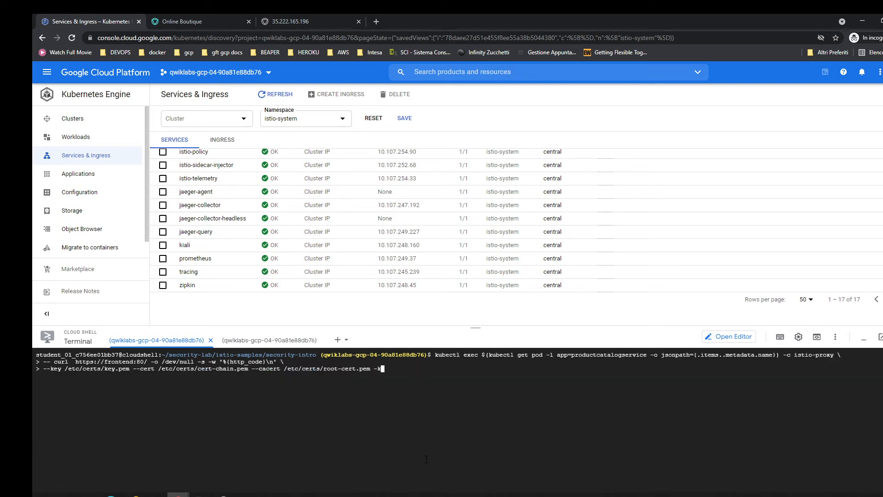
key("Return")
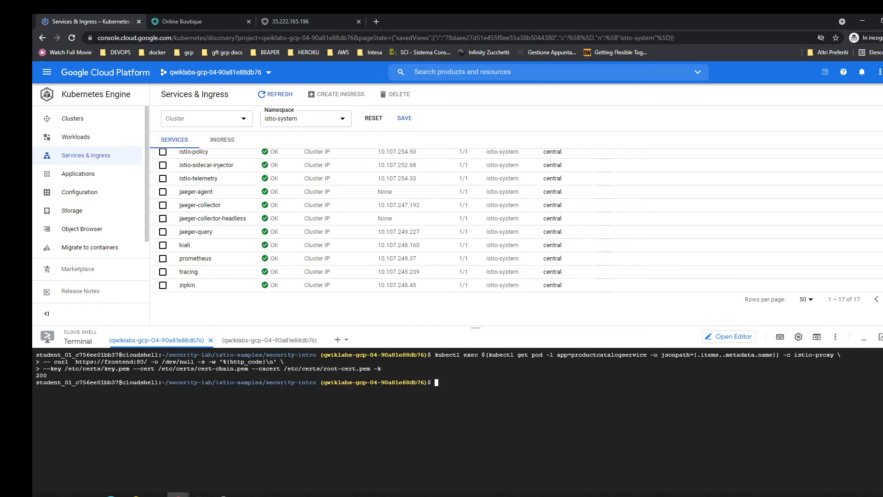
Apply the JWT authorization policy for the frontend with kubectl apply -f manifests/jwt-frontend-authz.yaml.
key("alt+Tab")
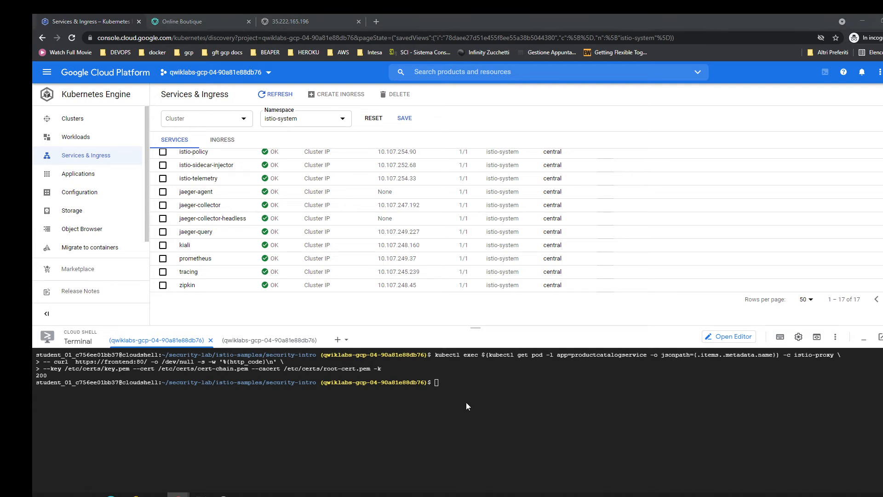
key("alt+Tab")
type("kubectl apply -f manifests/jwt-frontend-authz.yaml")
key("Return")
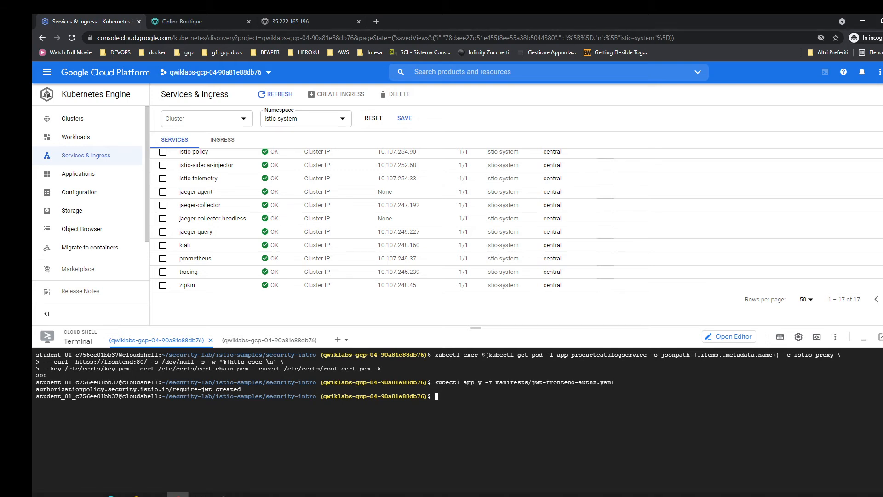
Clear the terminal and rerun the tokenless HTTPS curl request to frontend:80 to test the new authorization policy.
key("alt+Tab")
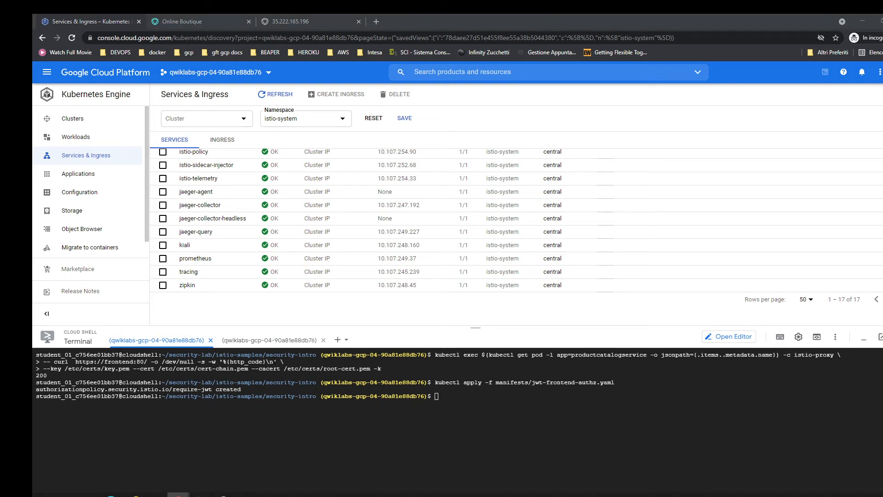
key("alt+Tab")
key("ctrl+l")
key("Up")
key("Up")
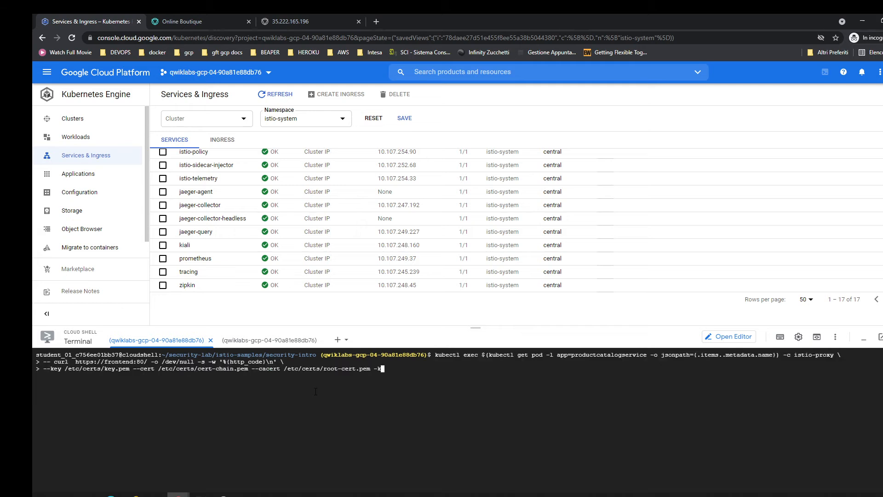
key("Return")
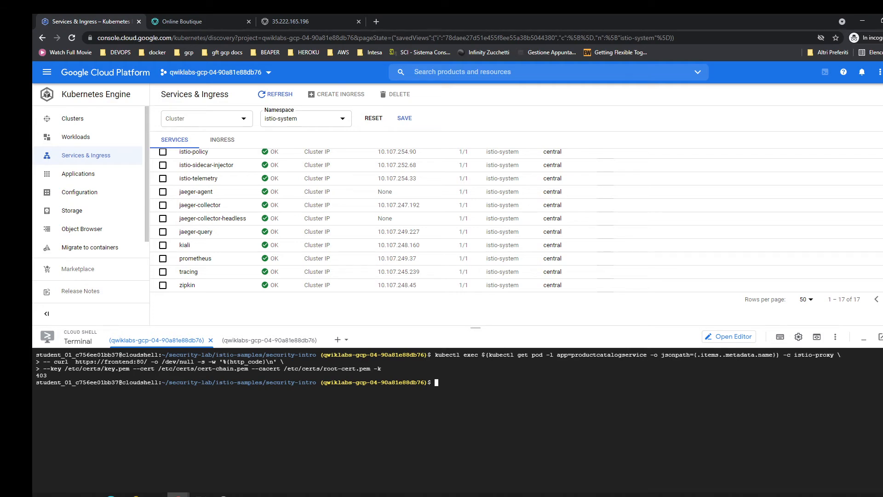
In the second Cloud Shell session, port-forward the istio-system Grafana pod on 3000:3000.
key("alt+Tab")
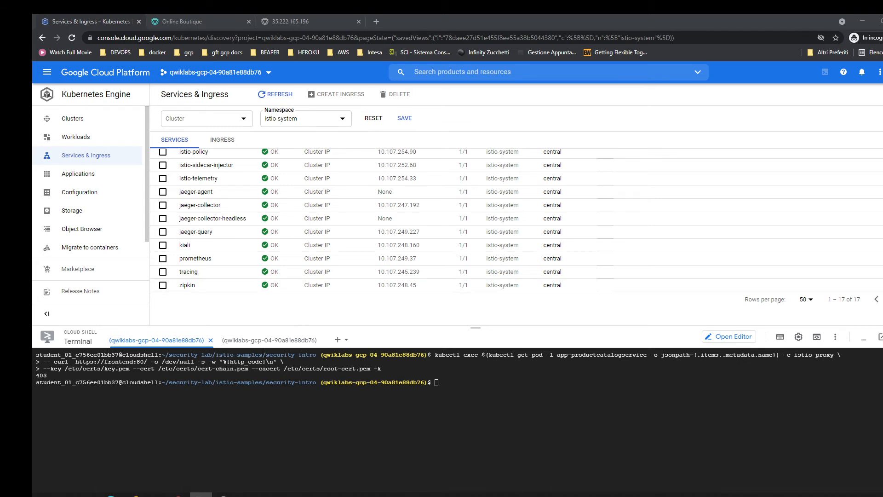
left_click(269, 340)
type("kubectl -n istio-system port-forward $(kubectl -n istio-system get pod -l app=grafana -o jsonpath='{.items[0].metadata.name}') 3000:3000")
key("Return")
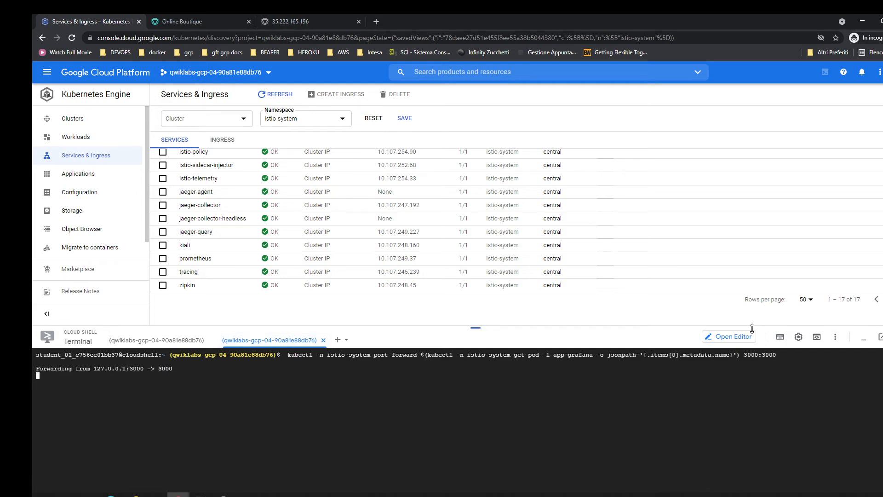
Open the Cloud Shell web preview and change the port in its address from 8080 to 3000 to load Grafana.
left_click(816, 336)
left_click(768, 364)
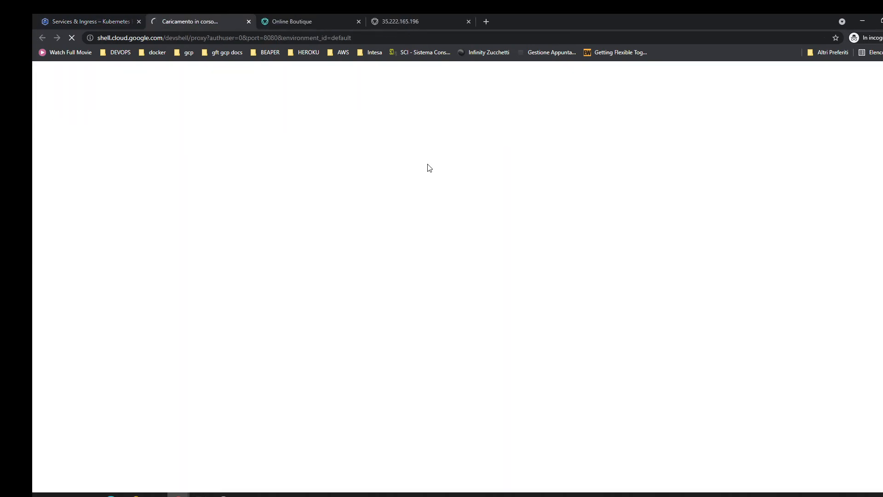
left_click(130, 38)
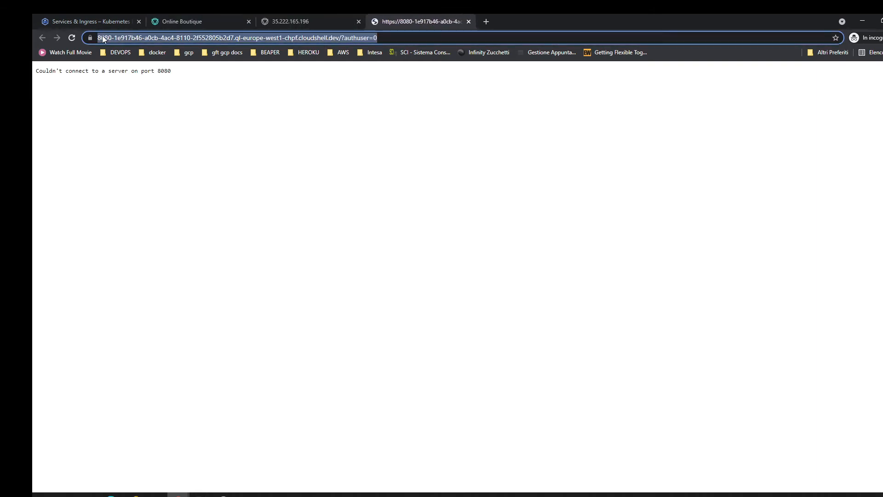
double_click(125, 37)
type("3000")
key("Return")
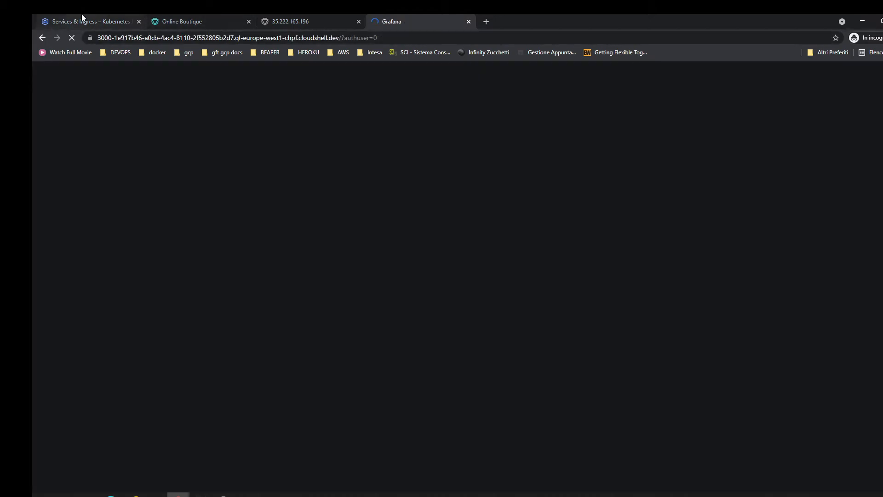
Open a third Cloud Shell session and fetch the kubectl credentials for the central cluster in zone us-central1-b.
left_click(81, 20)
left_click(336, 341)
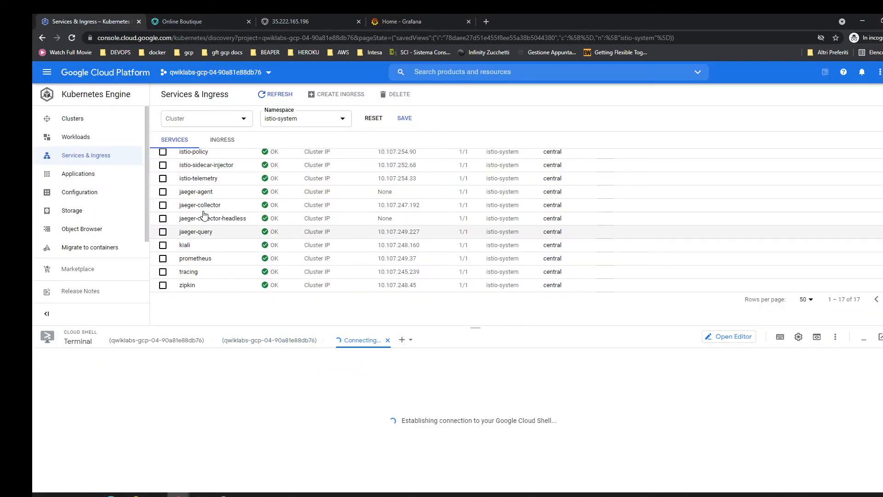
left_click(85, 125)
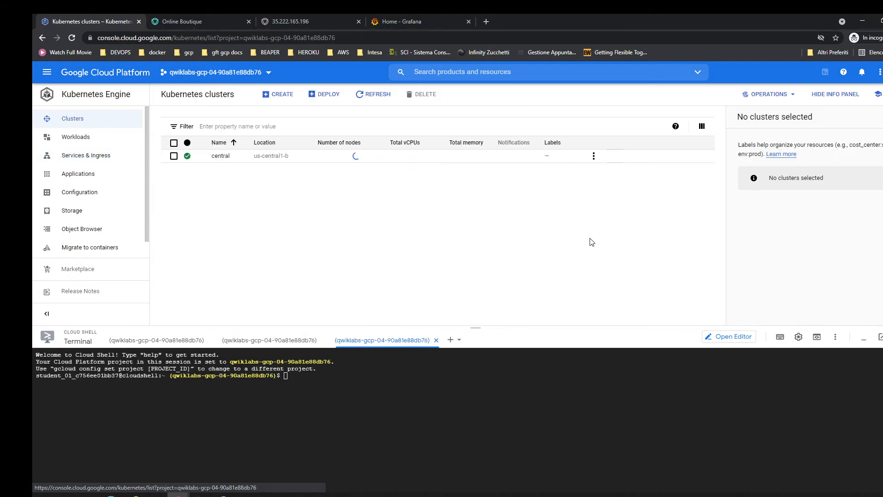
left_click(595, 156)
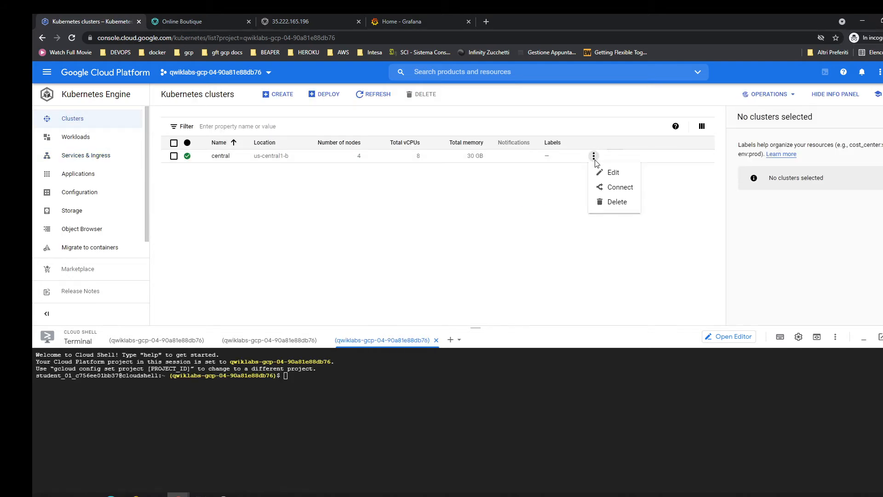
left_click(610, 187)
left_click(299, 280)
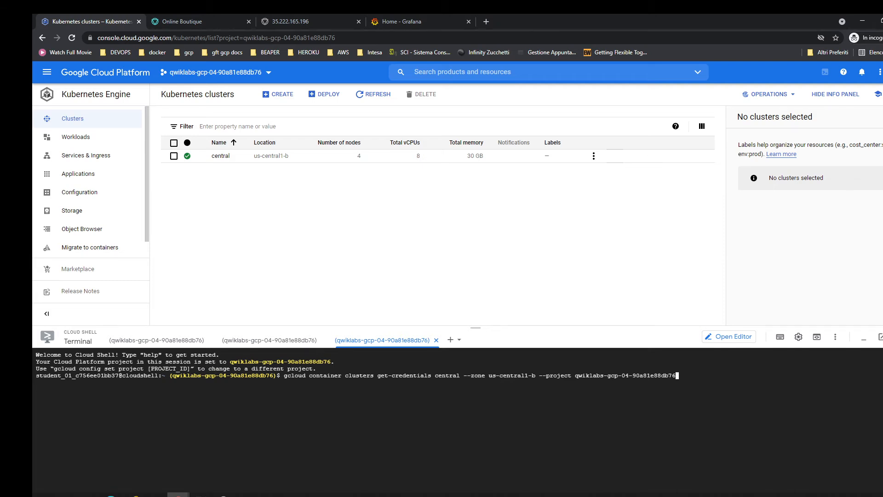
key("alt+Tab")
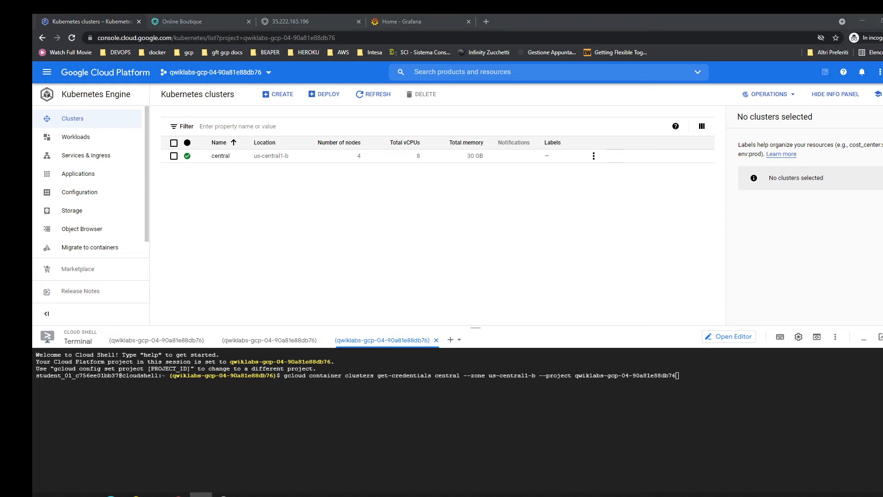
left_click(179, 495)
key("Return")
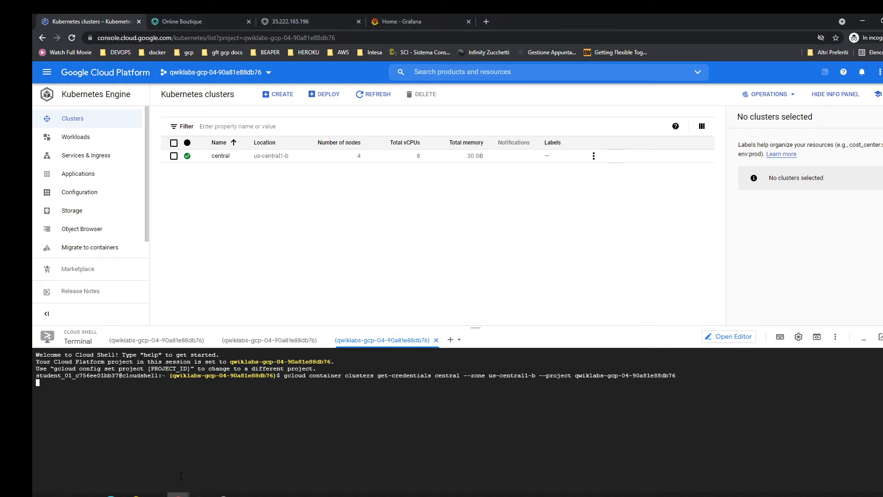
Port-forward the istio-system Jaeger pod, selected by app=jaeger, on 16686:16686 in the third Cloud Shell session.
type("kubectl port-forward -n istio-system $(kubectl get pod -n istio-system -l app=jaeger -o jsonpath='{.items[0].metadata.name}') 16686:16686")
key("Return")
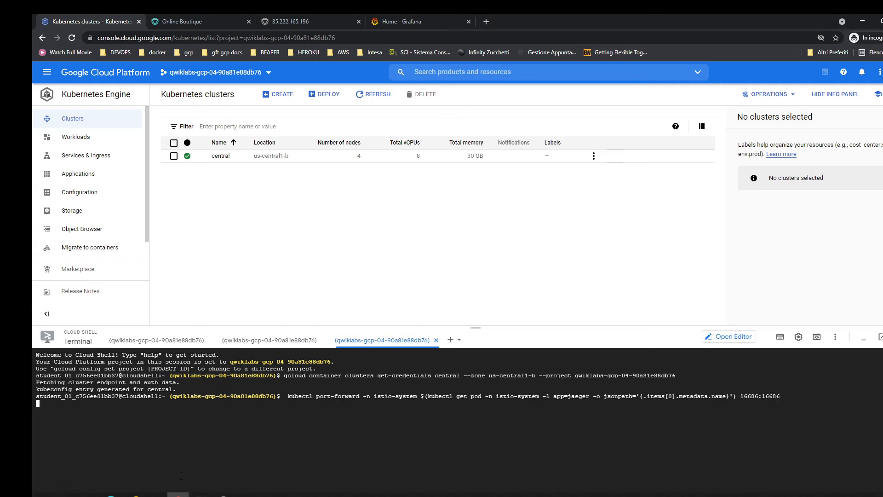
key("Return")
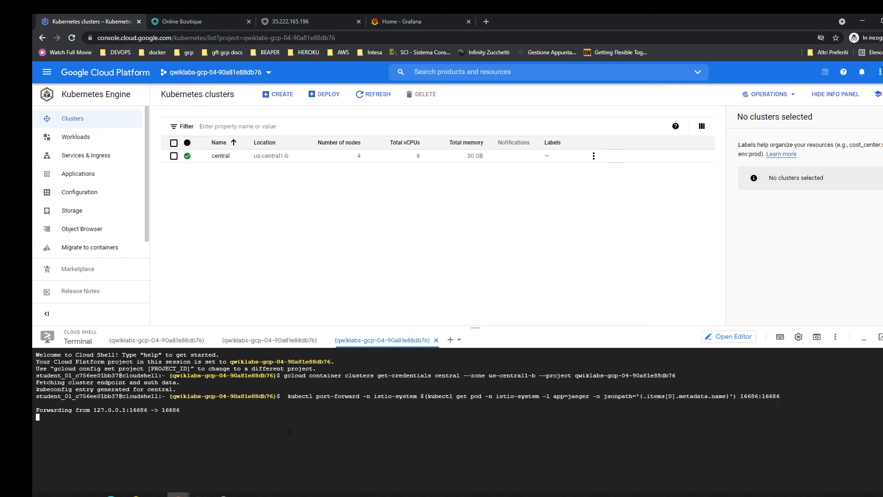
Open the Cloud Shell web preview and change the port in its address from 8080 to 16686 to load the Jaeger UI.
left_click(816, 340)
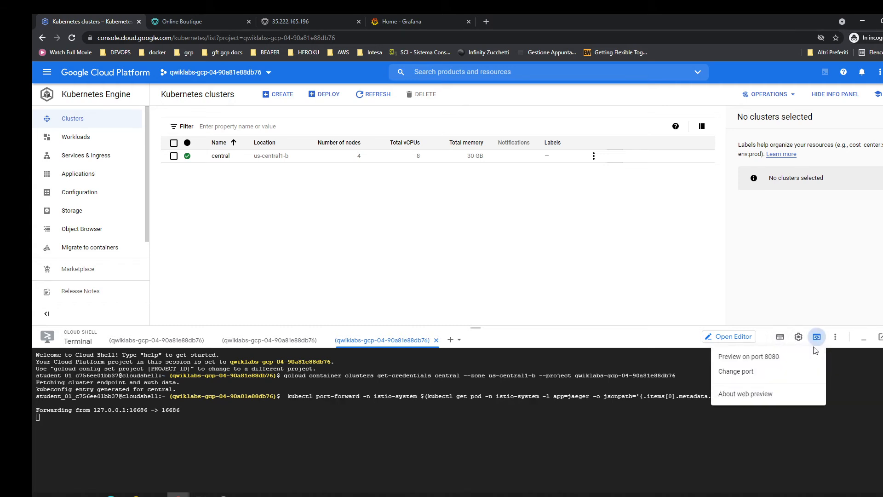
left_click(771, 358)
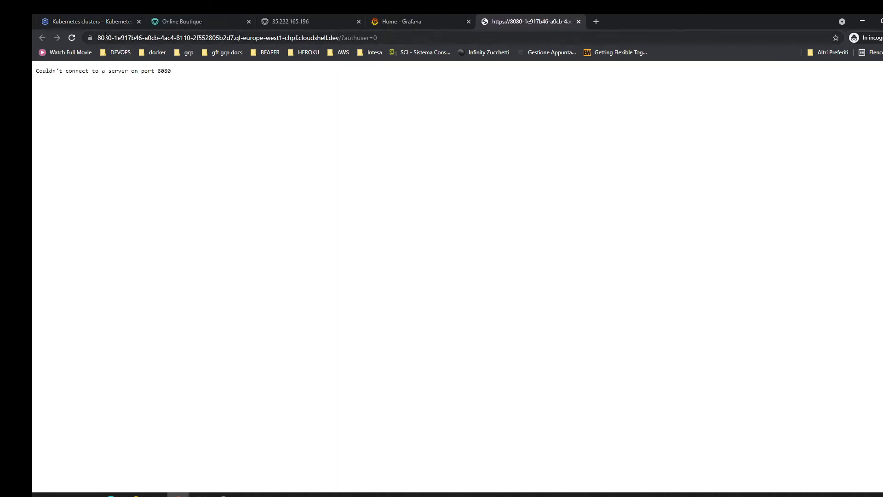
double_click(124, 38)
type("16586")
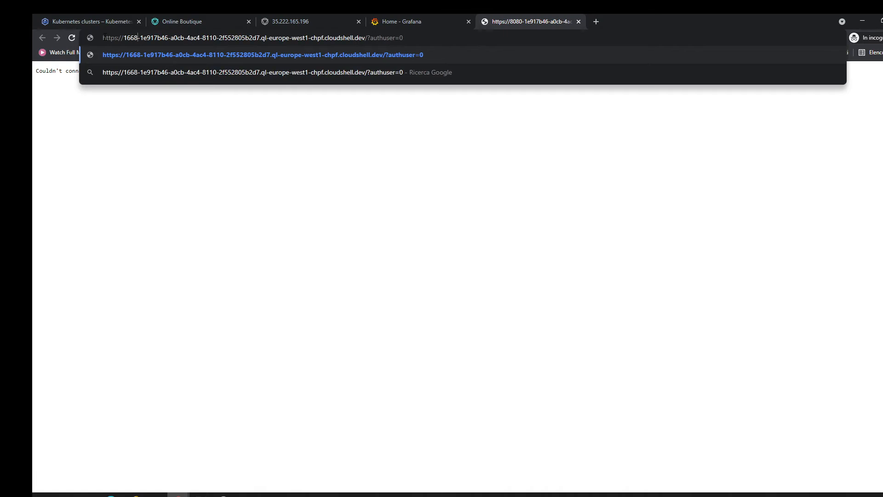
key("Return")
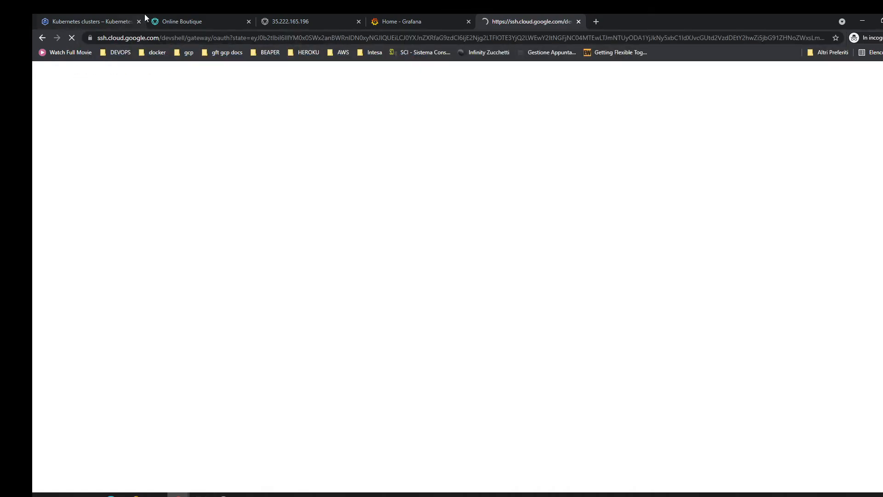
left_click(421, 15)
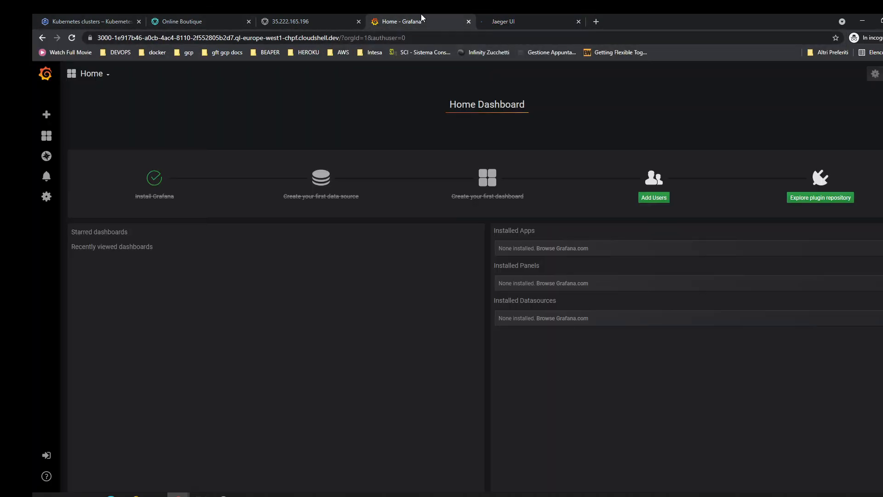
left_click(515, 15)
In Grafana, open the Istio Mesh Dashboard from the istio folder and review its traffic metrics and workload table.
left_click(442, 20)
mouse_move(44, 144)
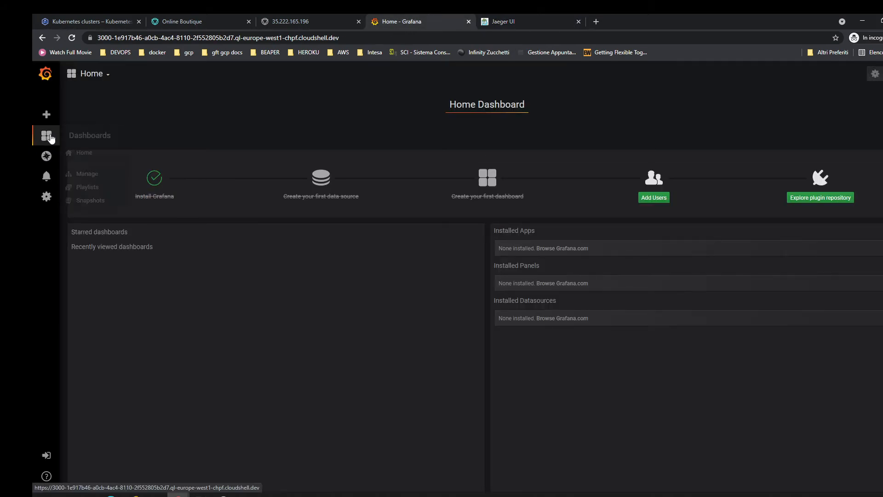
left_click(87, 174)
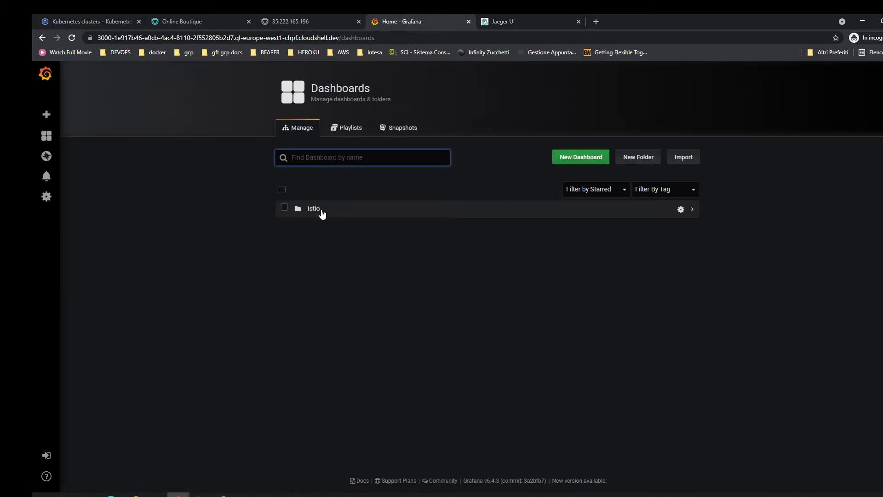
left_click(322, 211)
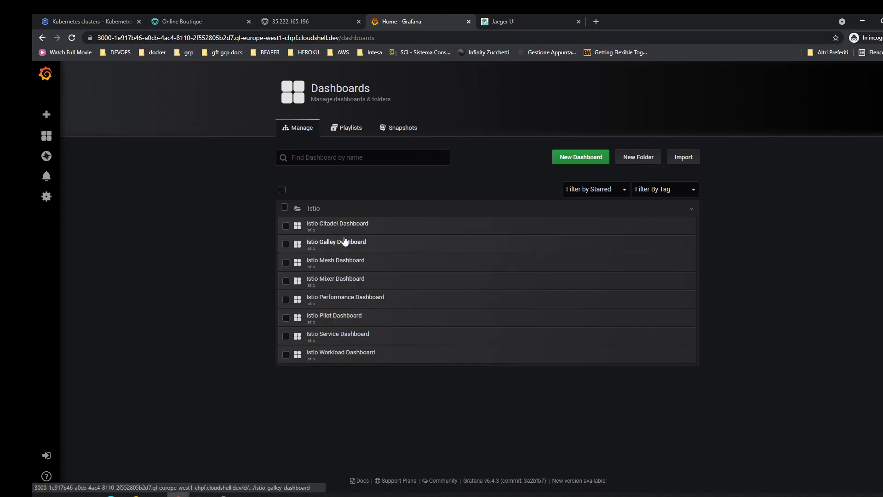
left_click(347, 261)
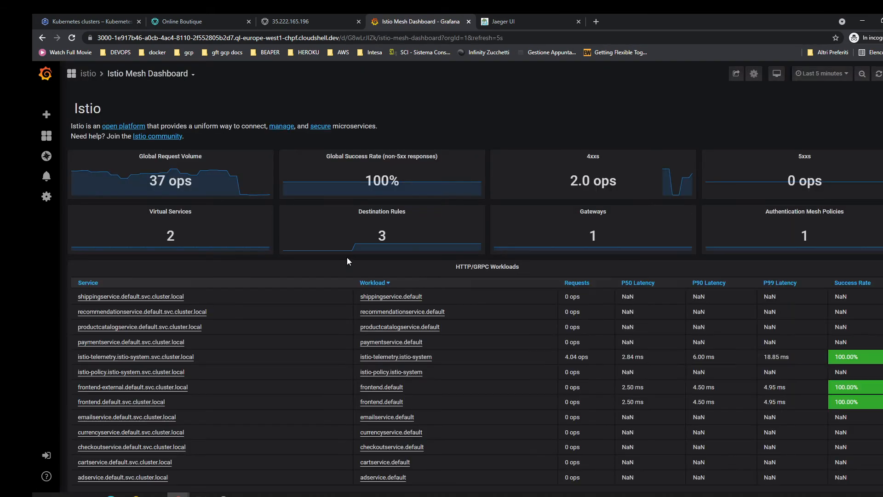
scroll(422, 324, "down", 5)
scroll(424, 330, "up", 5)
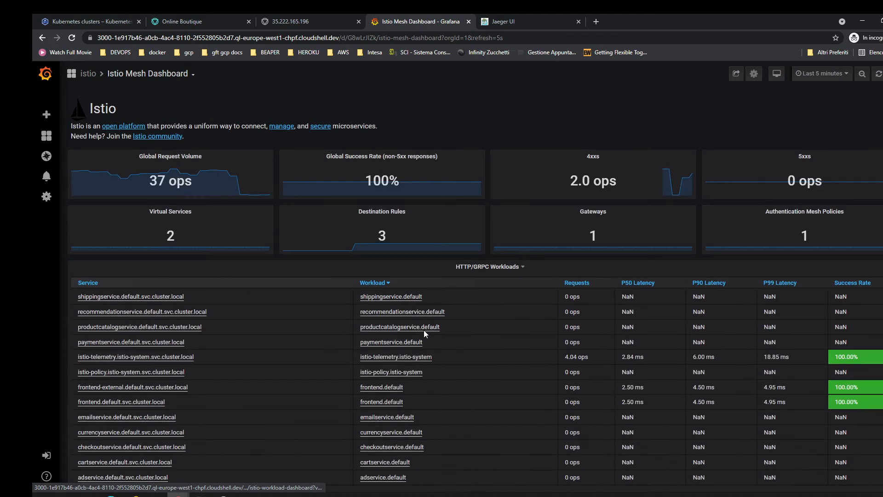
In the first Cloud Shell session, clear the terminal, store Istio's release-1.4 demo.jwt sample in the TOKEN variable and echo it.
left_click(113, 21)
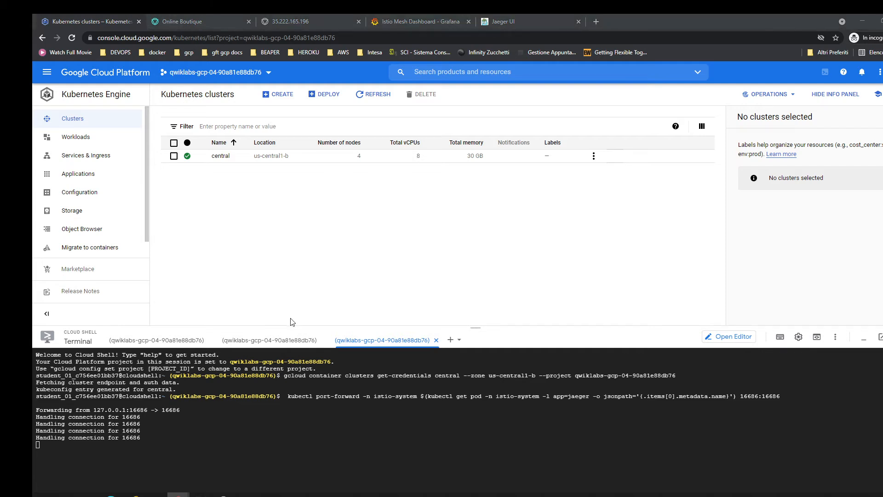
left_click(169, 341)
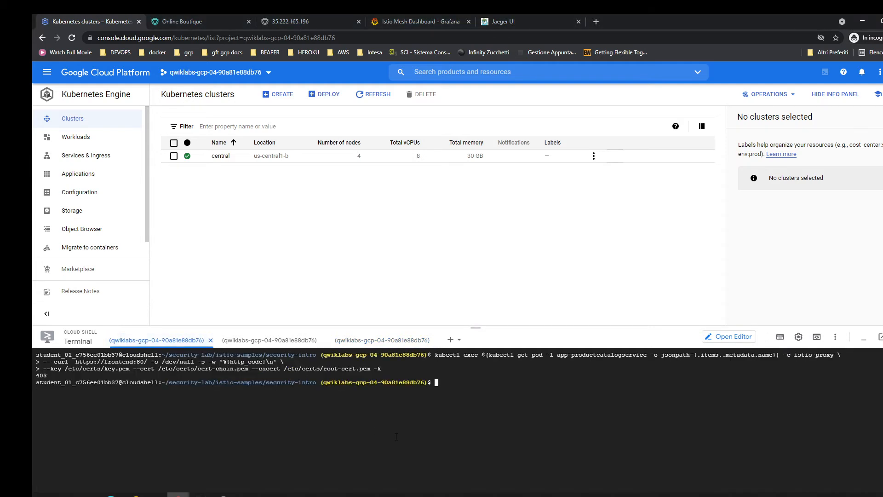
key("ctrl+l")
key("ctrl+v")
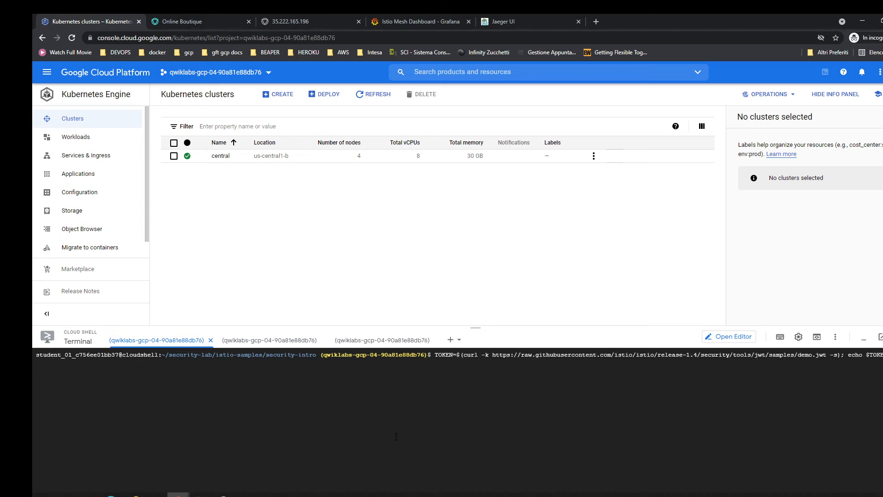
key("Return")
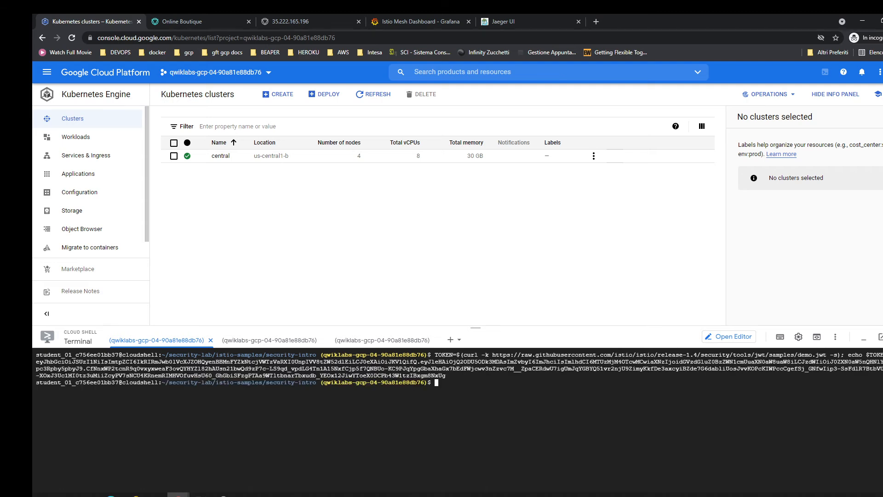
Test HTTPS access to frontend:80 from the productcatalogservice istio-proxy using curl with the "Authorization: Bearer $TOKEN" header.
key("alt+Tab")
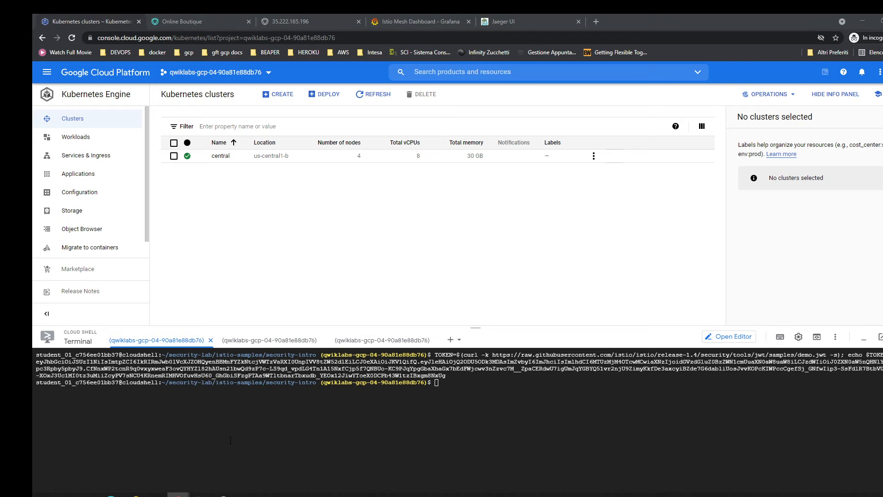
key("alt+Tab")
key("ctrl+v")
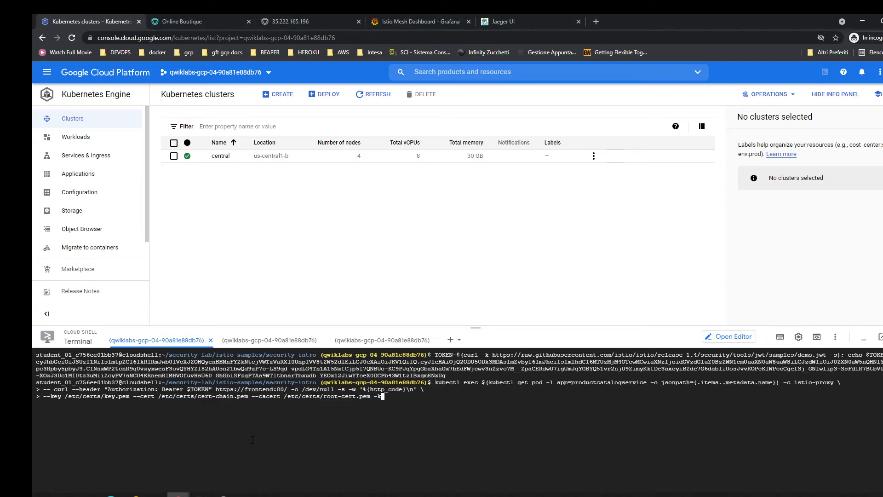
key("Return")
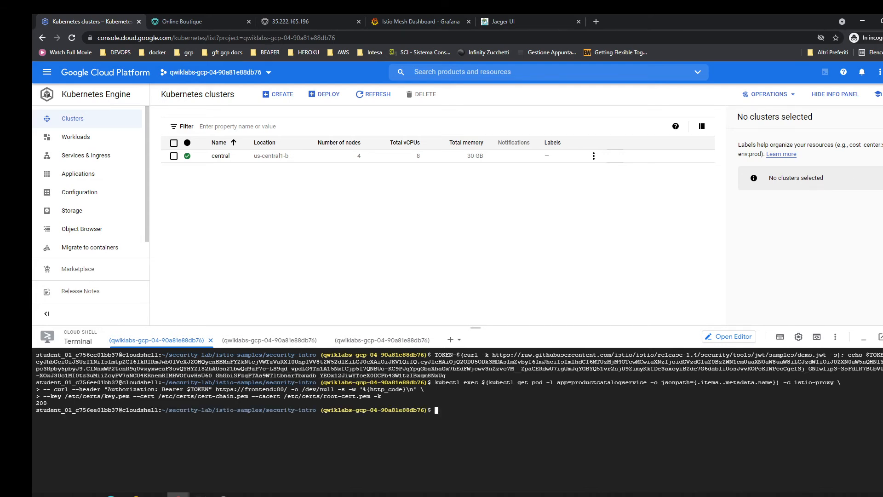
Delete the frontend's JWT policies with kubectl delete -f, using manifests/jwt-frontend-authz.yaml and manifests/jwt-frontend-request.yaml.
key("alt+Tab")
type("kubectl delete -f manifests/jwt-frontend-authz.yaml")
key("Return")
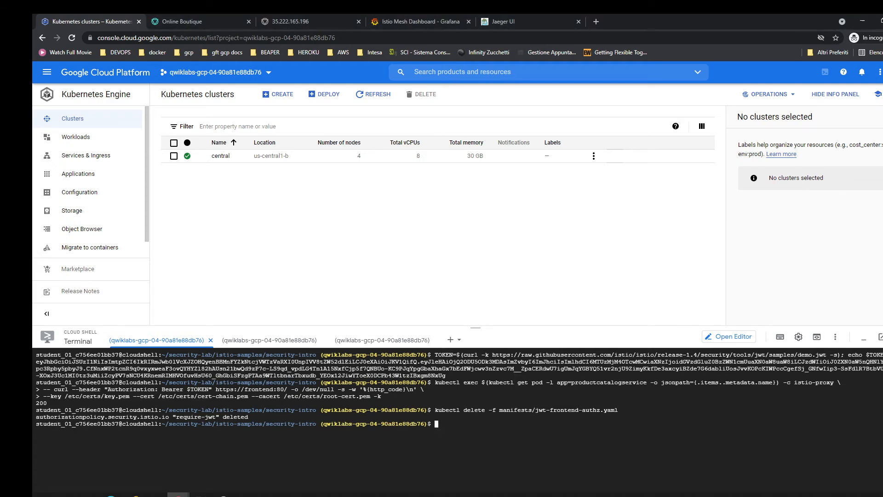
key("alt+Tab")
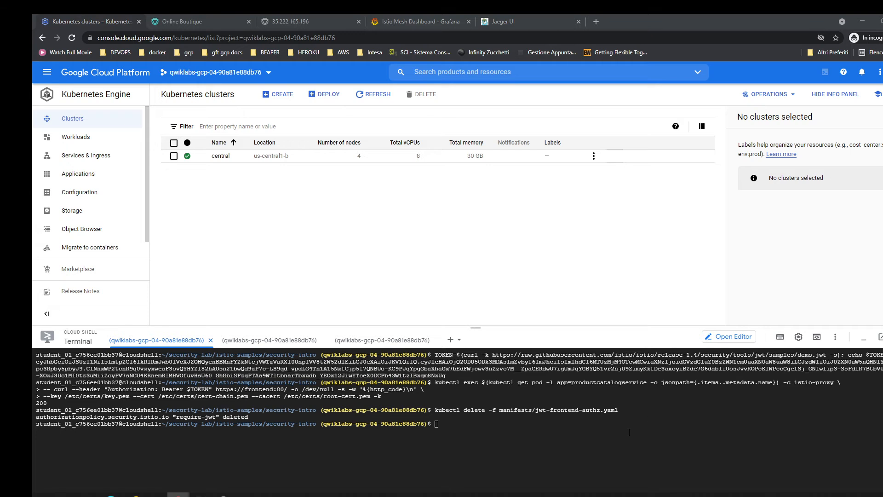
key("alt+Tab")
type("kubectl delete -f manifests/jwt-frontend-request.yaml")
key("Return")
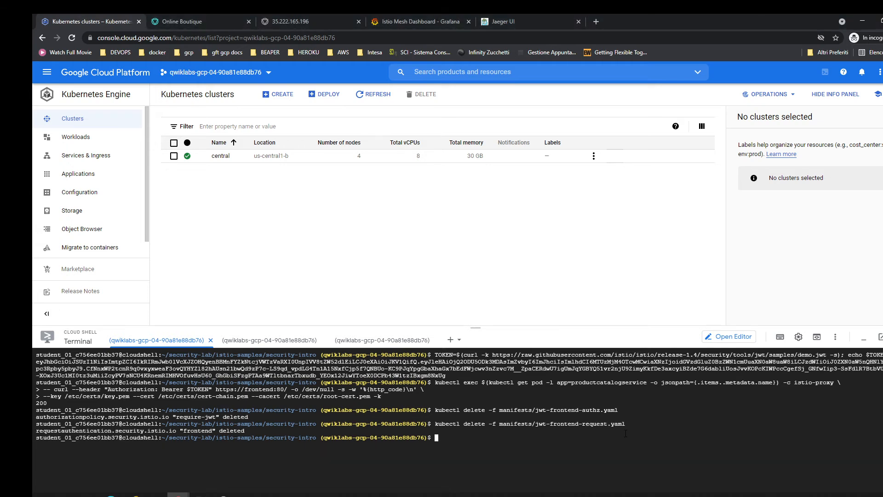
Reload the frontend page at 35.222.165.196 to check external access after the JWT policy removal.
left_click(313, 17)
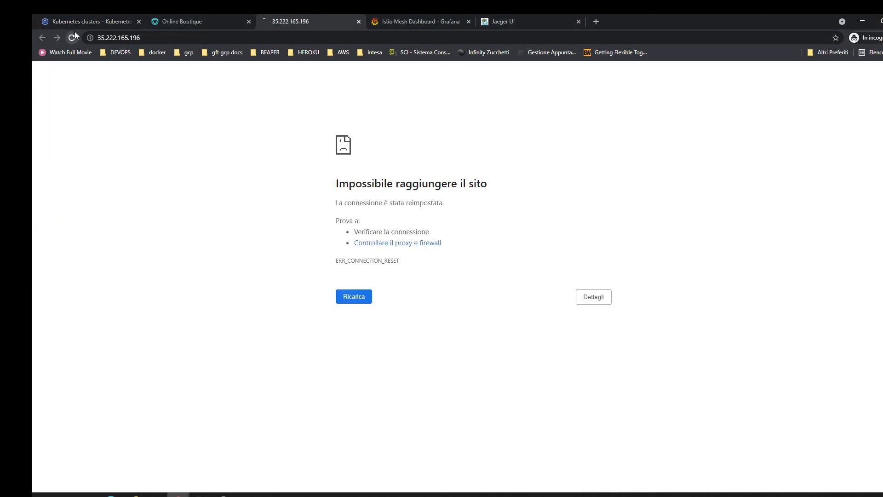
left_click(78, 21)
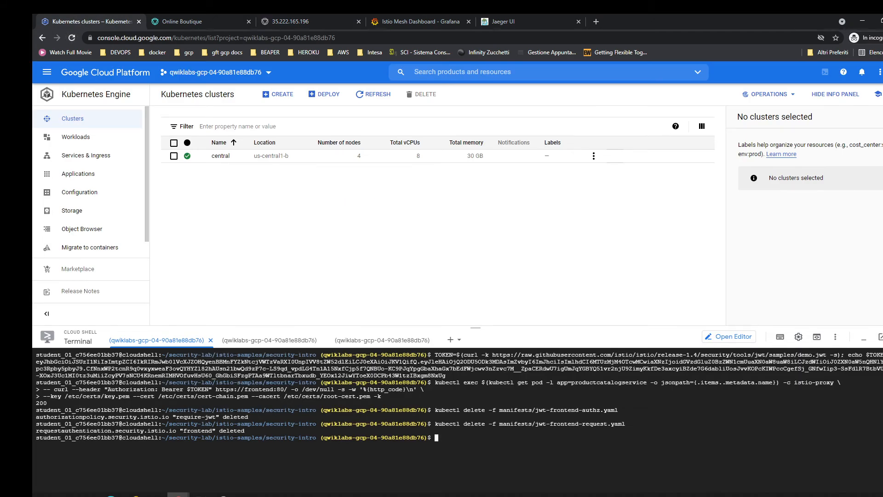
key("alt+Tab")
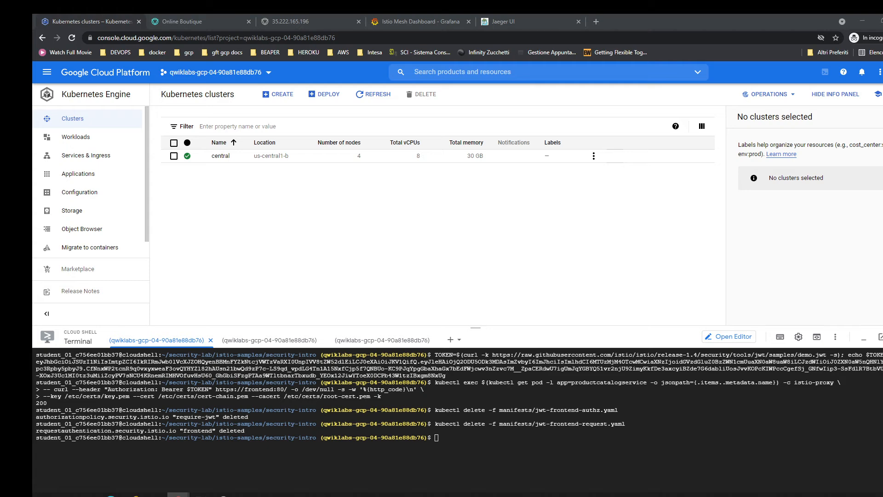
left_click(327, 15)
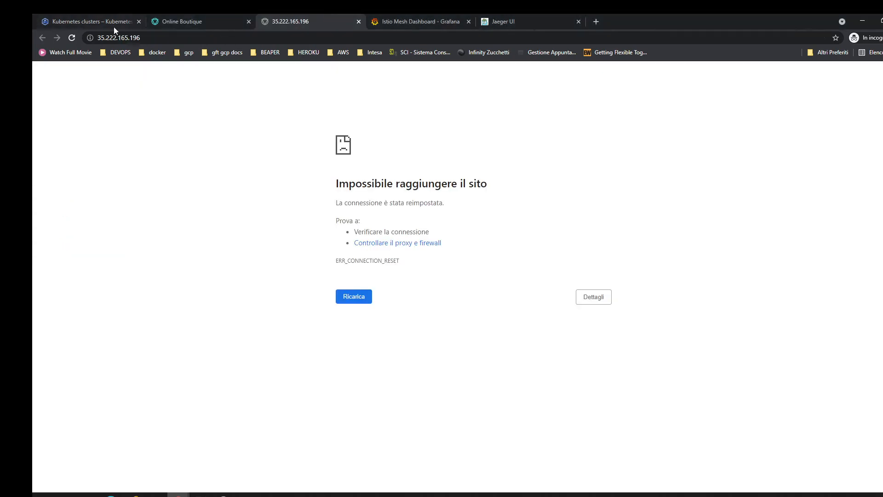
left_click(71, 37)
Clear the first Cloud Shell terminal and apply the frontend authorization policy with kubectl apply -f ./manifests/authz-frontend.yaml.
left_click(74, 21)
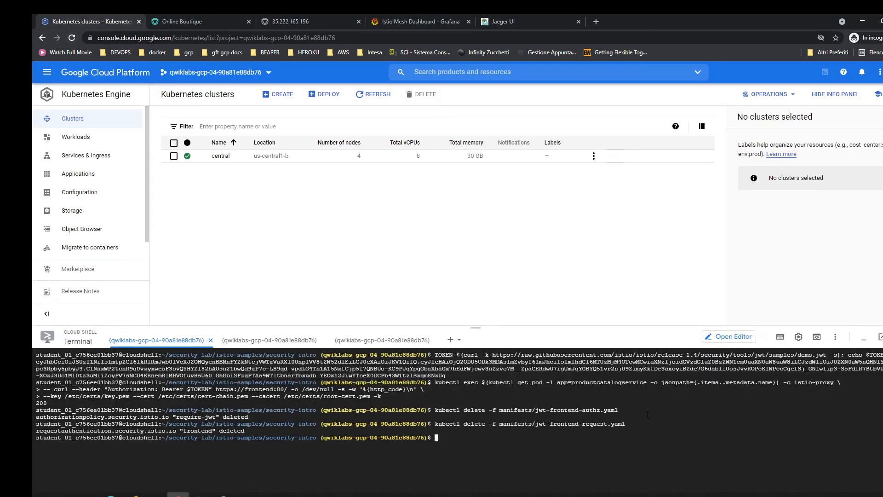
key("ctrl+l")
type("kubectl apply -f ./manifests/authz-frontend.yaml")
key("Return")
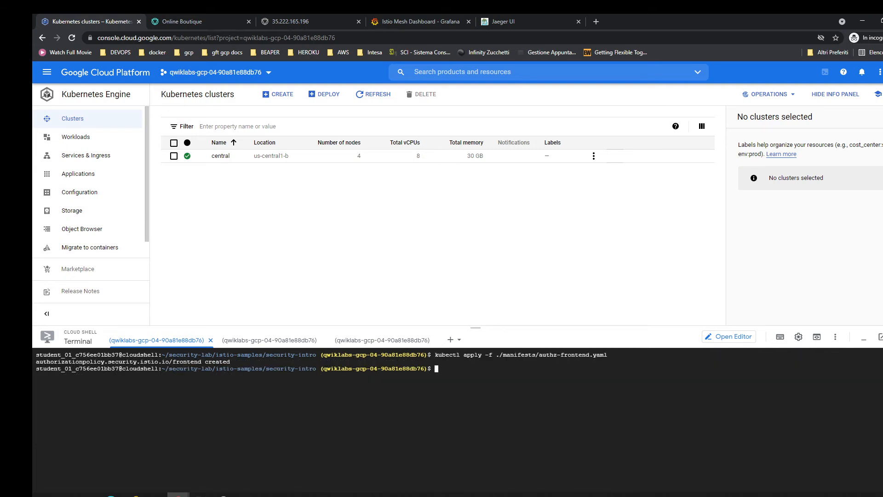
key("alt+Tab")
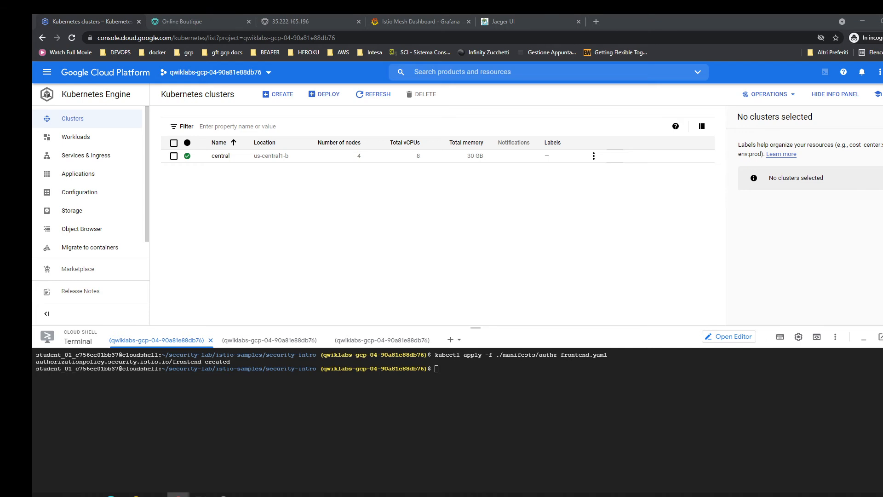
Test HTTPS access to frontend:80 from the productcatalogservice istio-proxy using curl with only the "Authorization: Bearer $TOKEN" header.
key("alt+Tab")
key("ctrl+v")
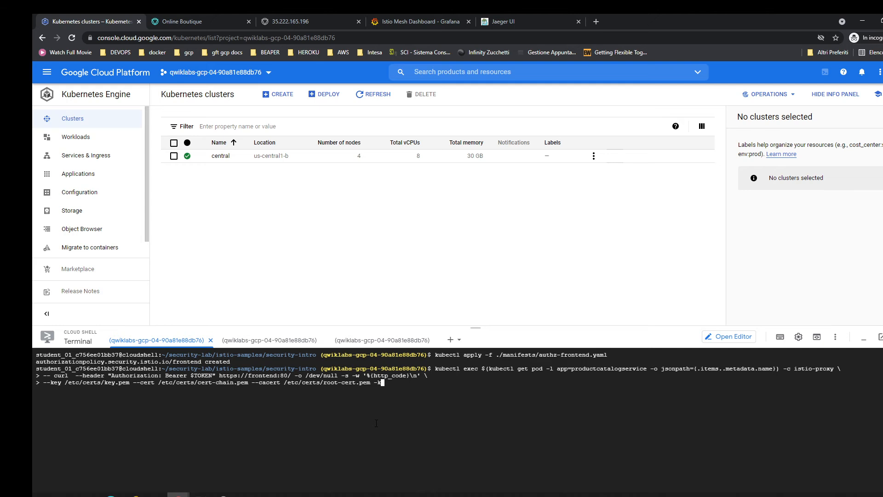
key("Return")
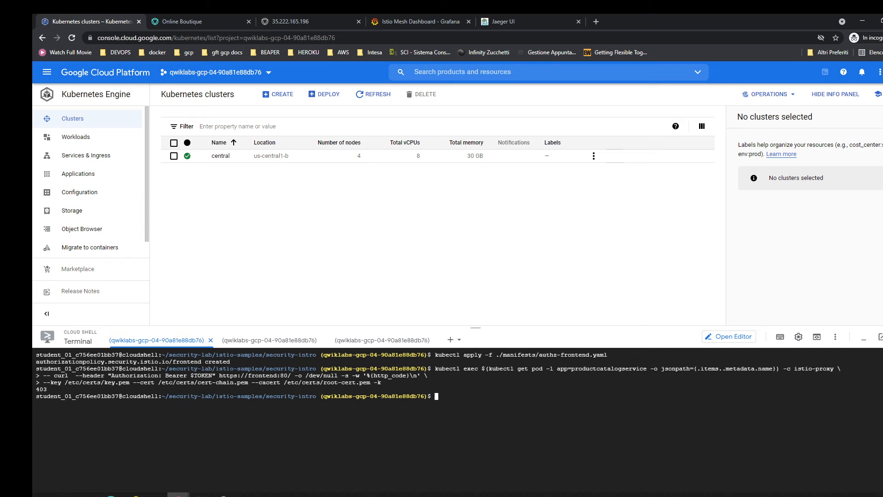
Repeat the frontend curl test from the productcatalogservice istio-proxy with the bearer token header plus the header "hello:world".
key("alt+Tab")
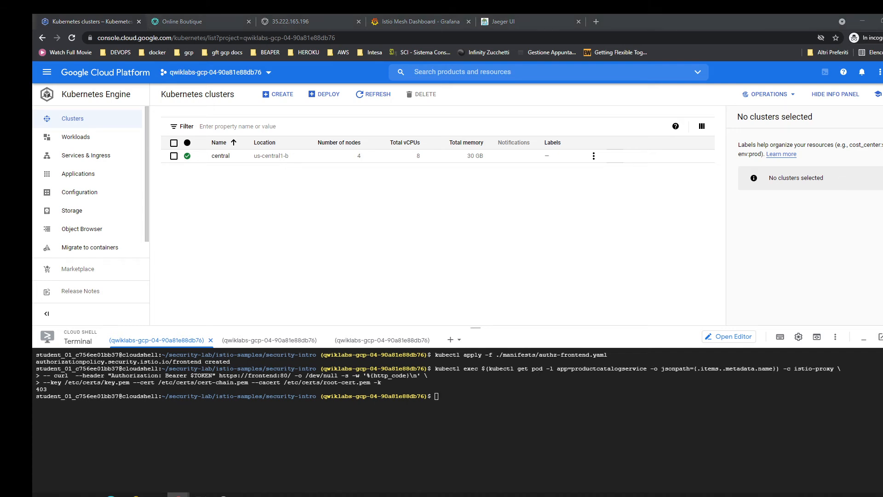
key("alt+Tab")
key("ctrl+v")
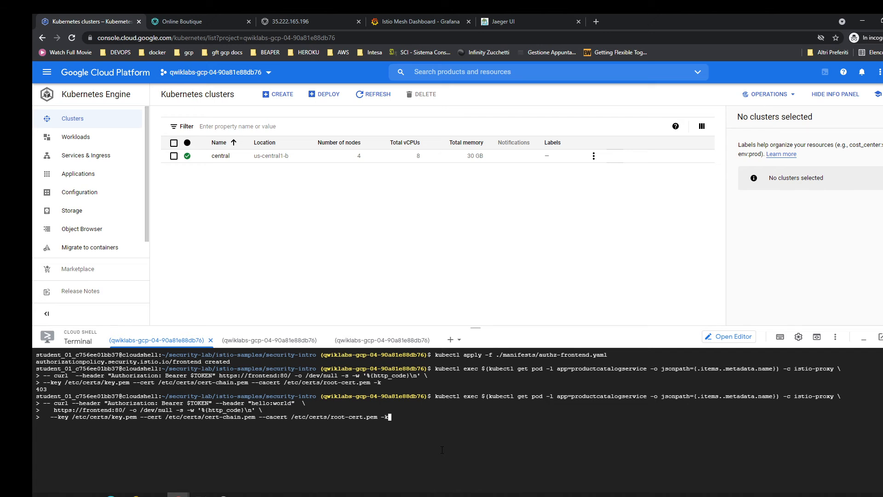
key("Return")
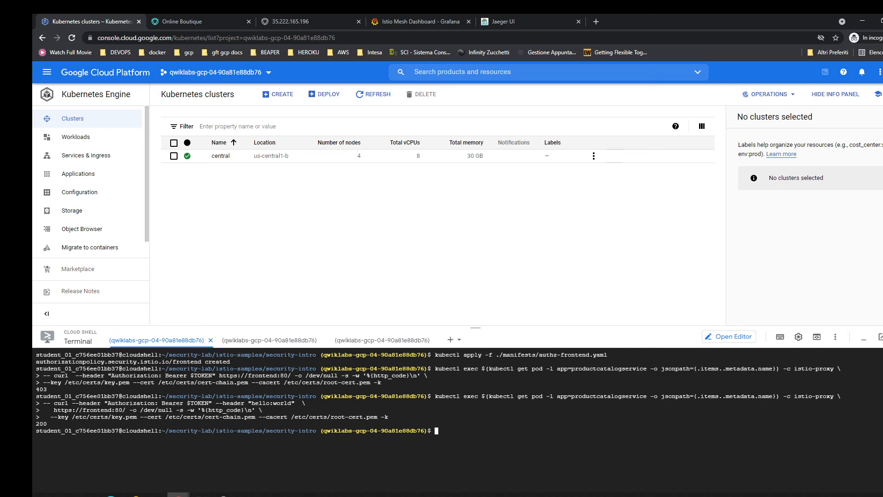
Find the last hour's traces for the adservice.default service in Jaeger and look through them.
left_click(414, 21)
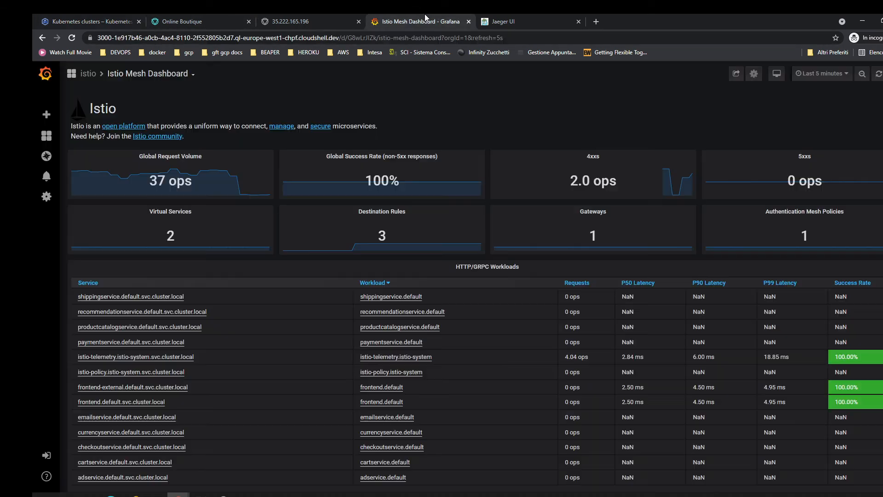
left_click(529, 17)
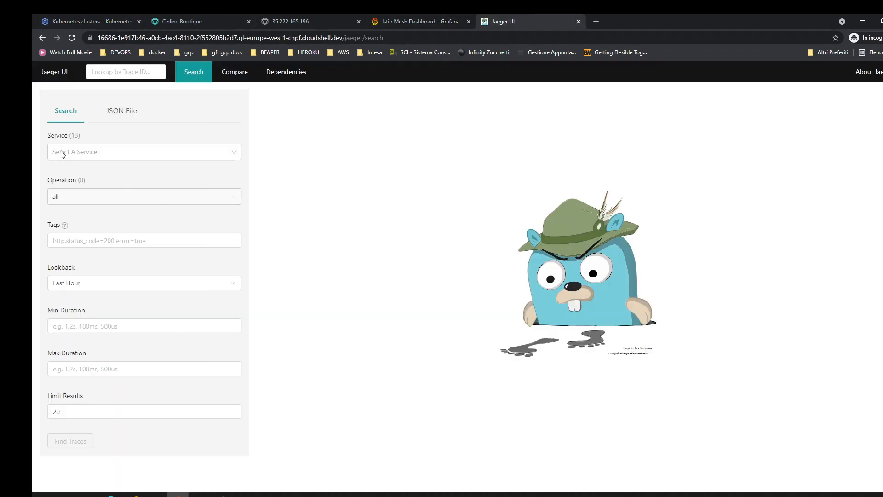
left_click(81, 154)
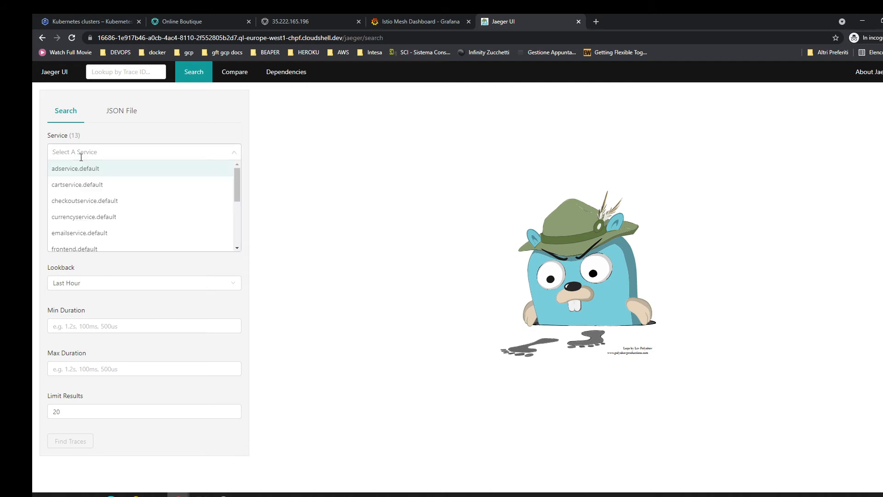
left_click(107, 172)
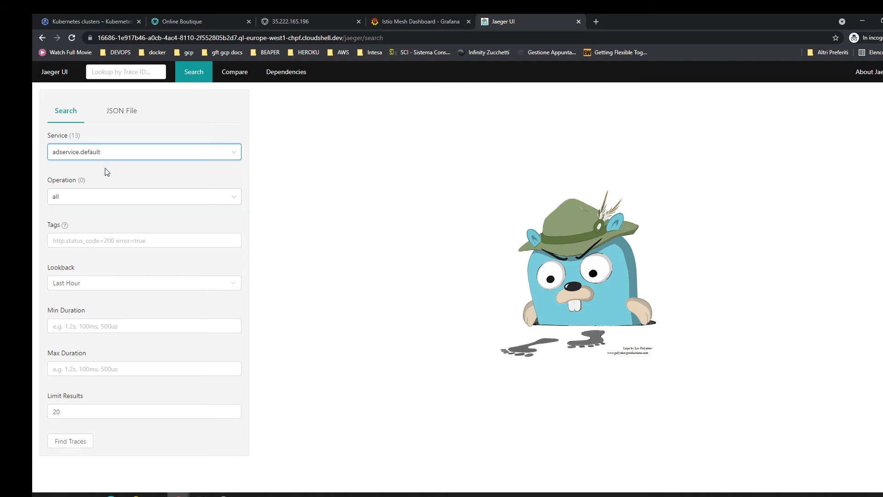
left_click(86, 444)
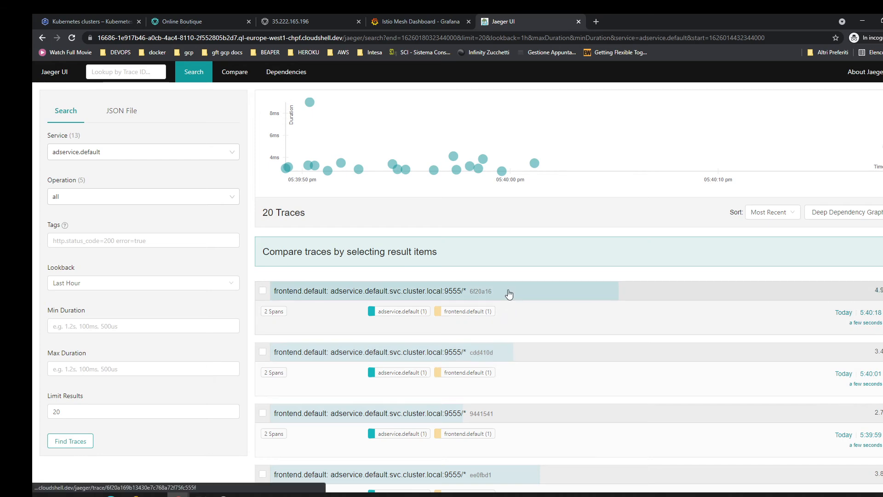
scroll(507, 291, "down", 15)
scroll(509, 293, "up", 15)
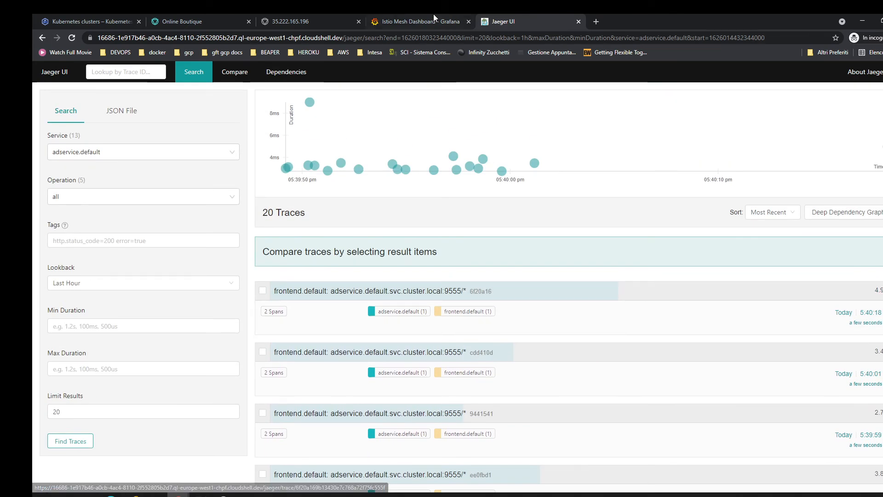
Review the request metrics and workloads on the Istio Mesh Dashboard in Grafana.
left_click(434, 18)
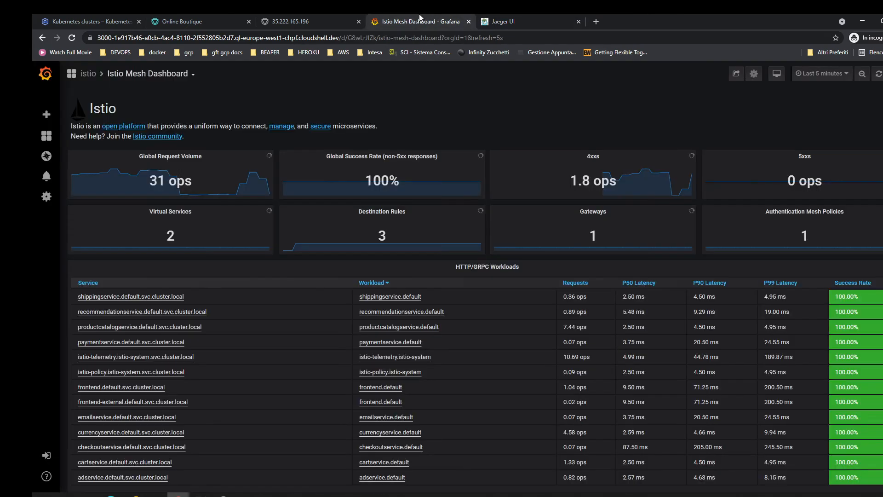
left_click(78, 19)
left_click(423, 19)
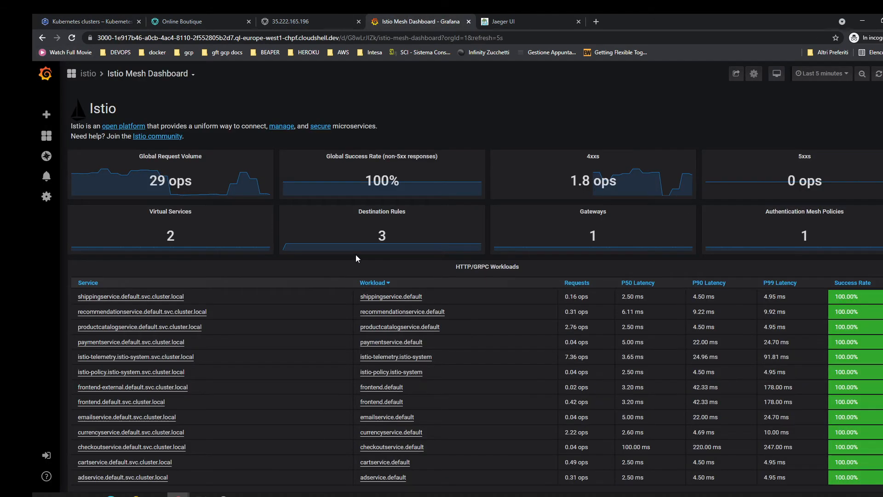
scroll(358, 254, "down", 10)
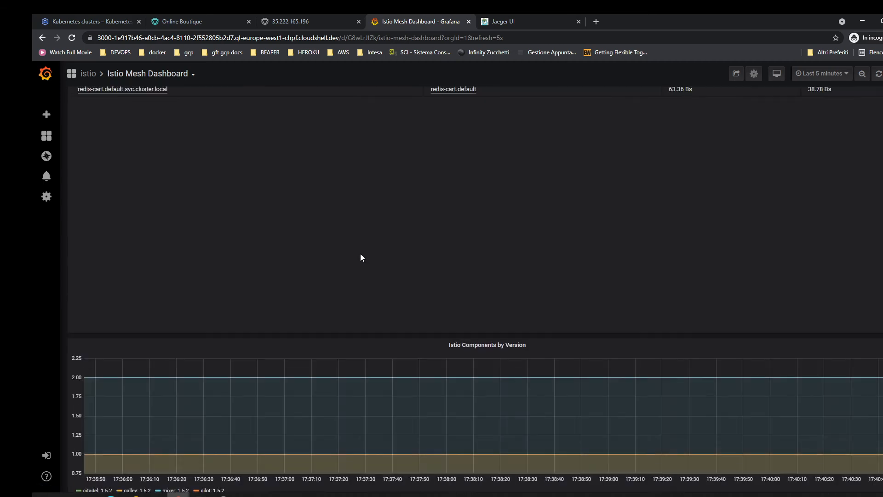
scroll(359, 255, "up", 10)
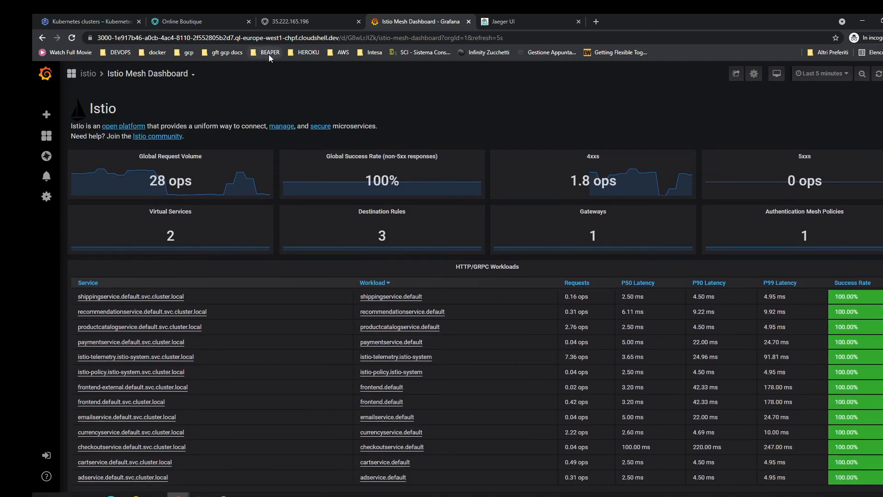
Enable the Anthos API for the project, with Cloud Shell minimized, and open the Service Mesh view from the Anthos dashboard.
left_click(92, 20)
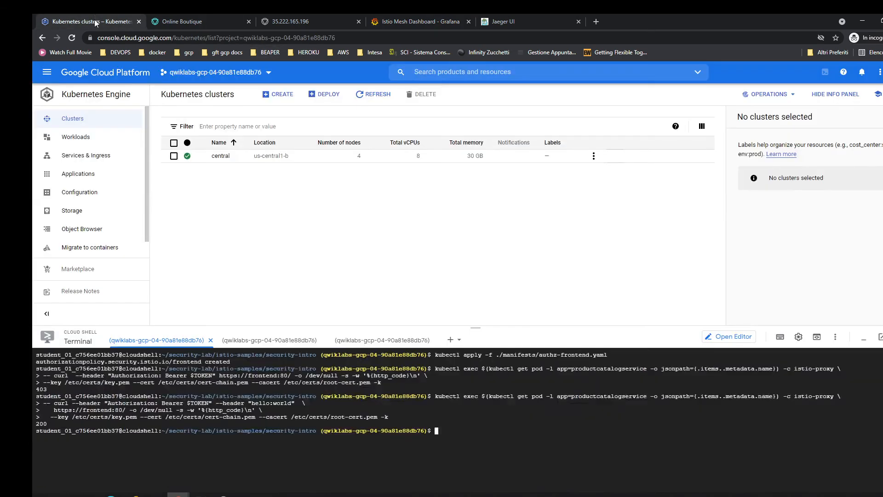
left_click(45, 74)
mouse_move(94, 291)
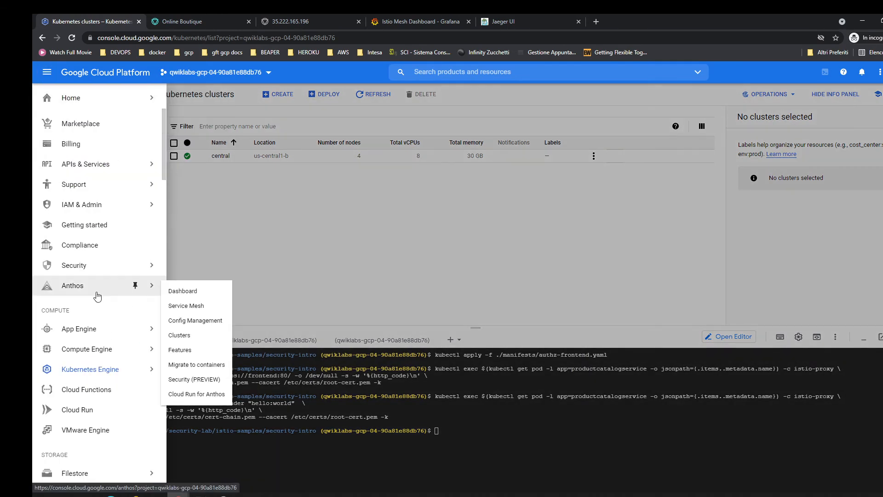
left_click(183, 291)
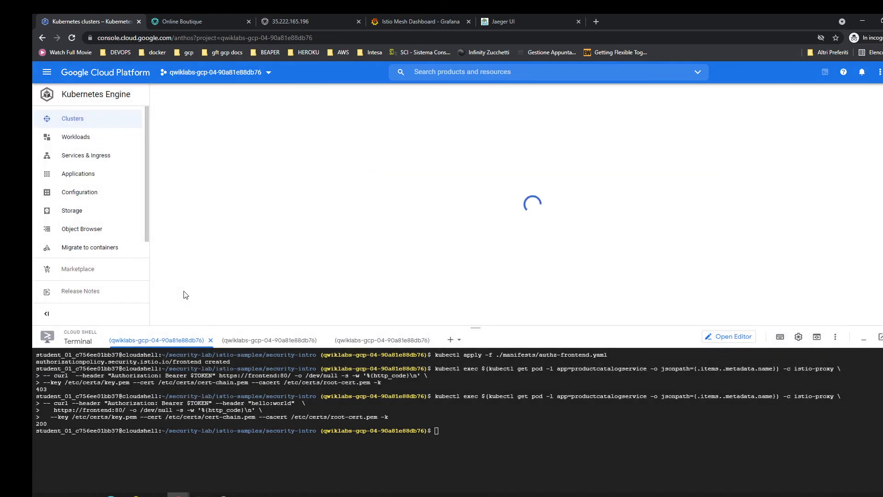
left_click(863, 338)
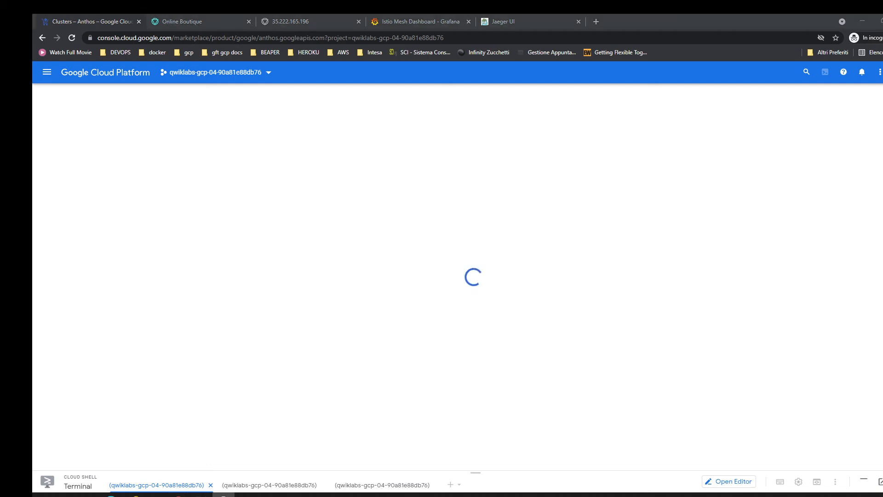
left_click(133, 213)
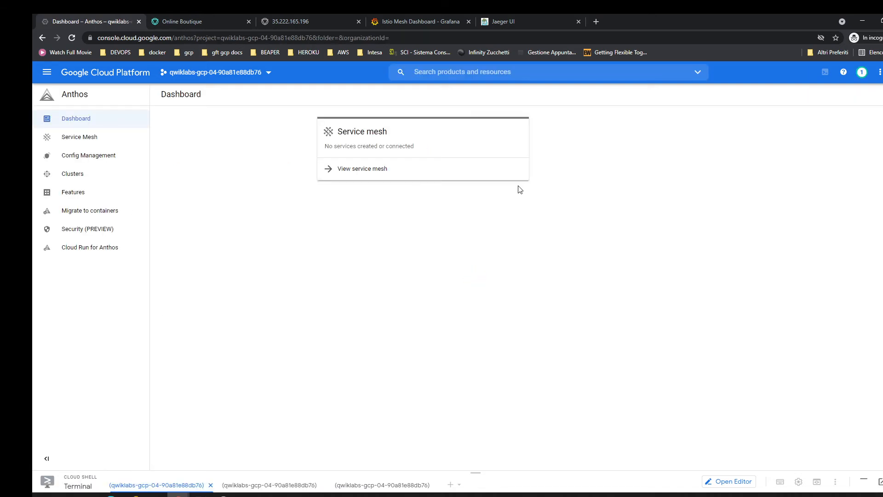
left_click(346, 201)
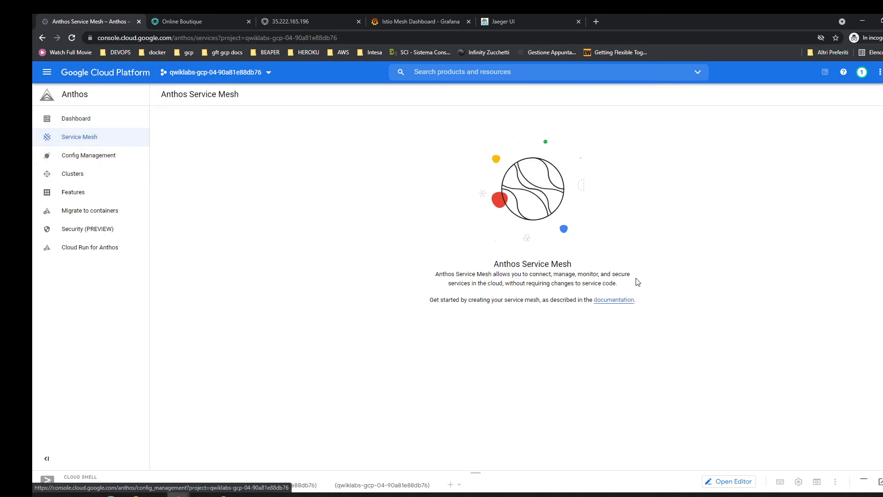
Register the existing central cluster to the Anthos fleet, and check the Service Mesh and Config Management pages.
left_click(81, 121)
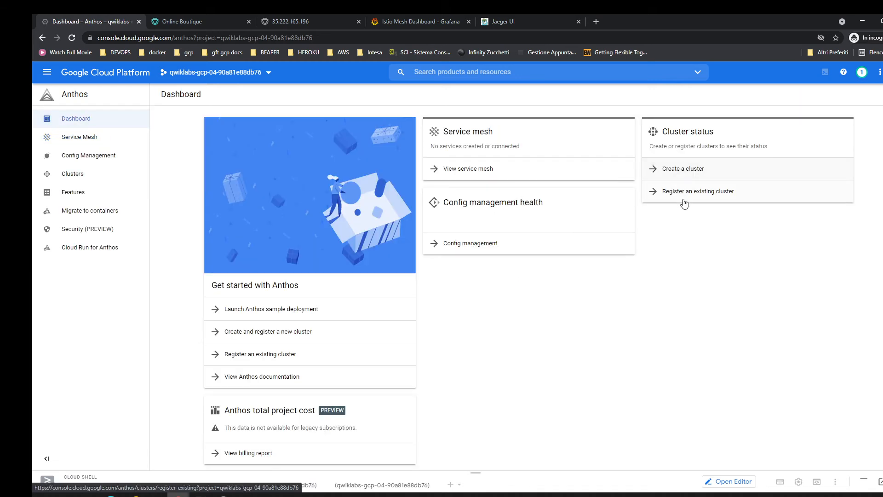
left_click(683, 230)
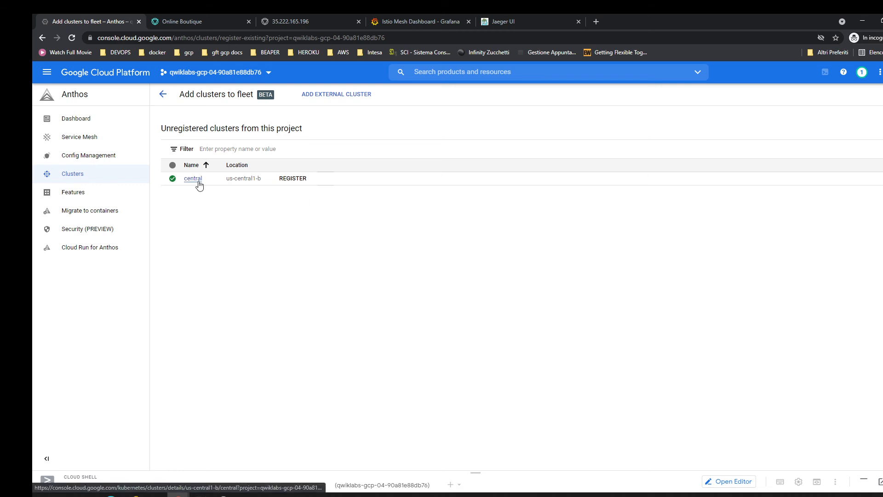
left_click(293, 179)
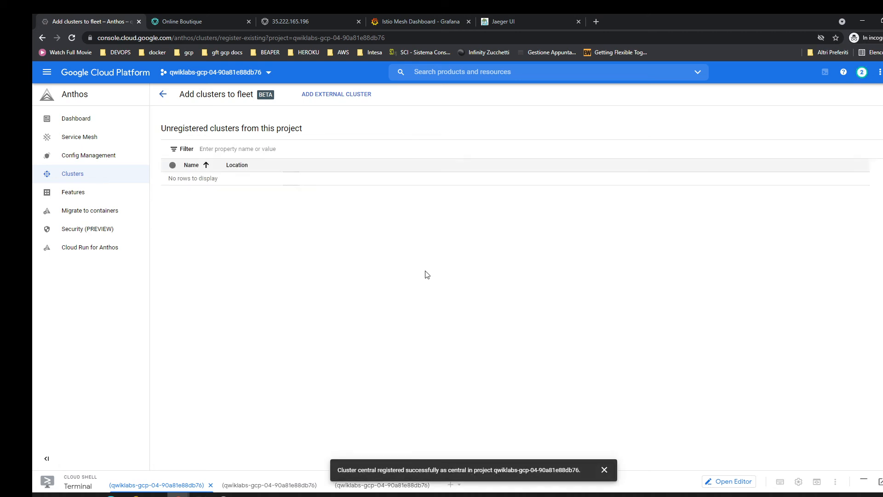
left_click(92, 139)
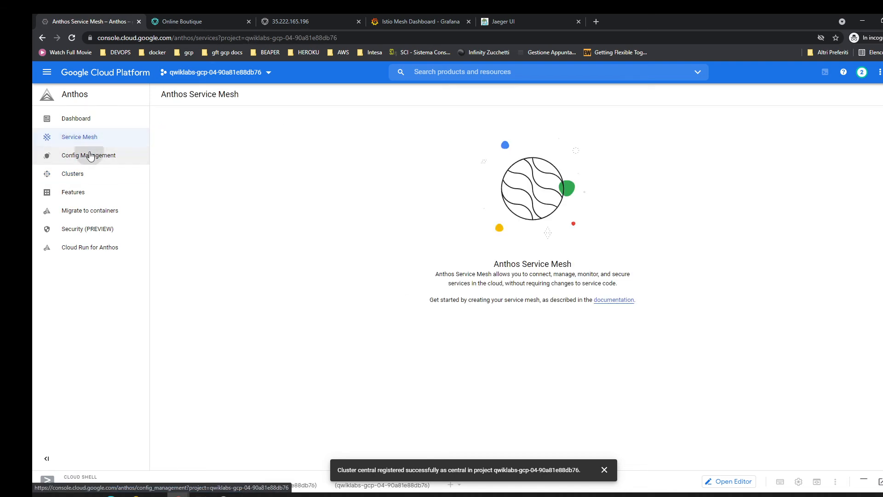
left_click(90, 156)
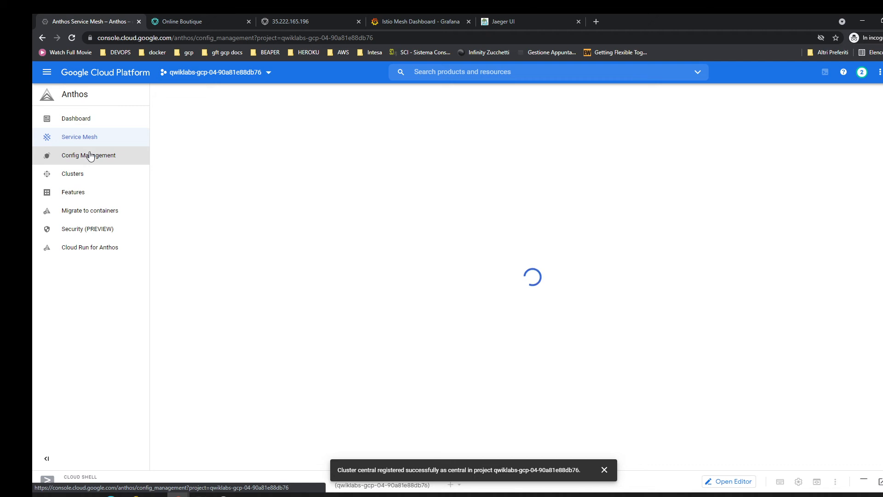
Return to the Kubernetes Engine clusters list, enlarge the Cloud Shell pane and clear its first terminal.
left_click(46, 72)
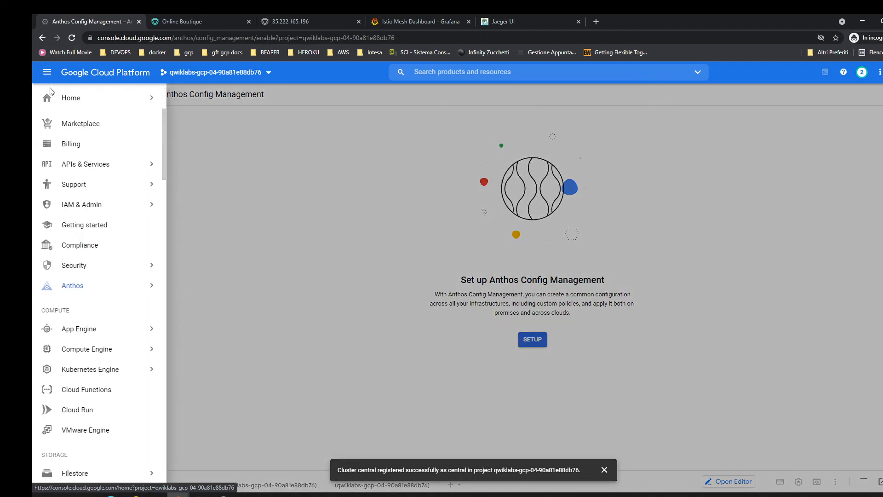
left_click(131, 369)
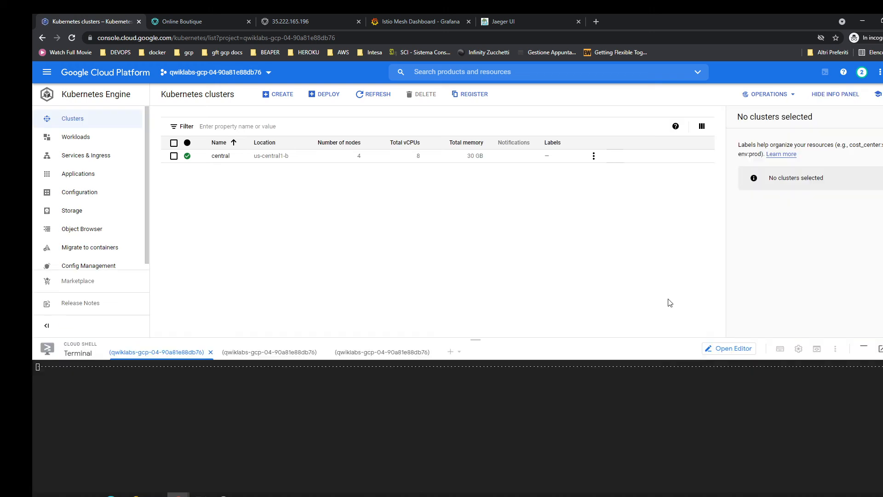
left_click_drag(660, 338, 656, 238)
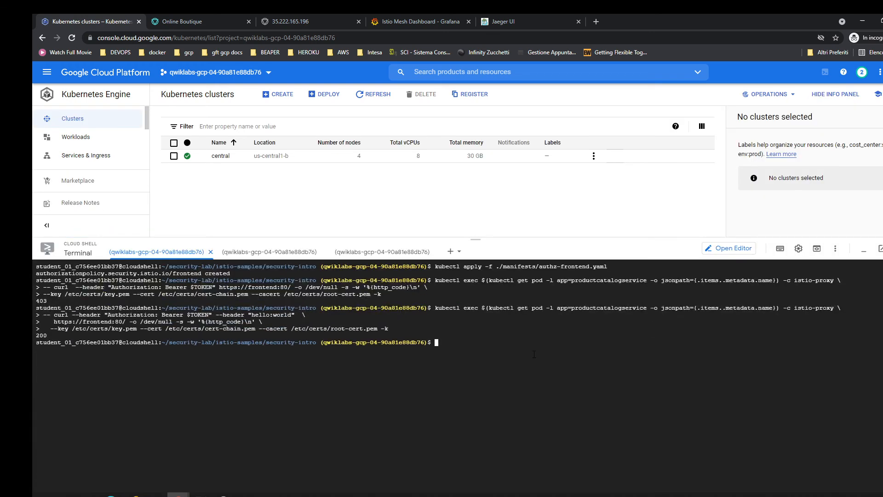
key("ctrl+l")
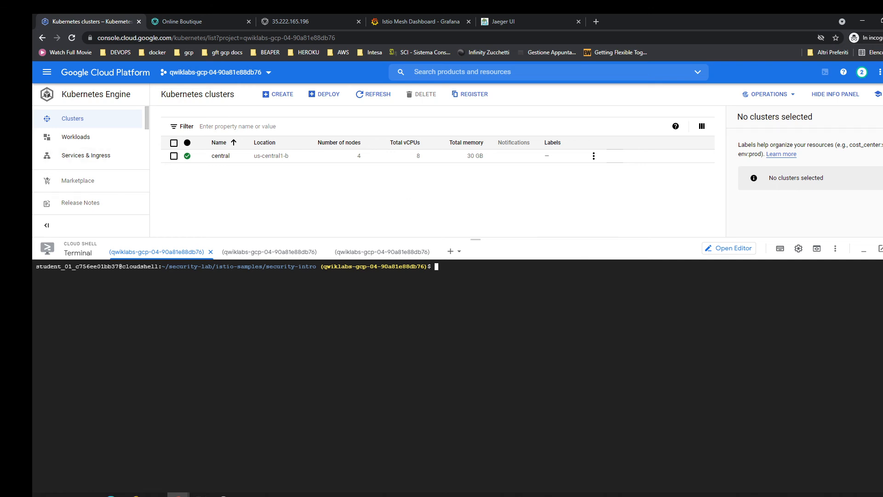
key("alt+Tab")
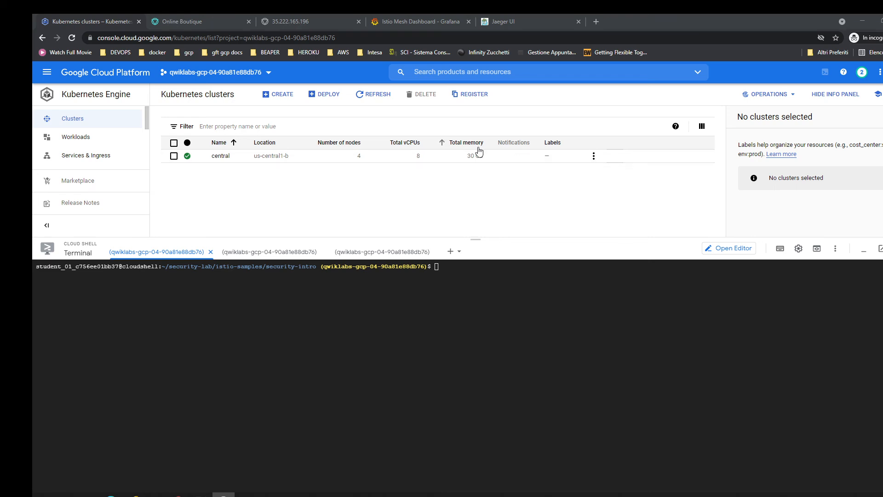
Close the Jaeger UI and Grafana Istio Mesh Dashboard pages.
left_click(411, 16)
left_click(522, 18)
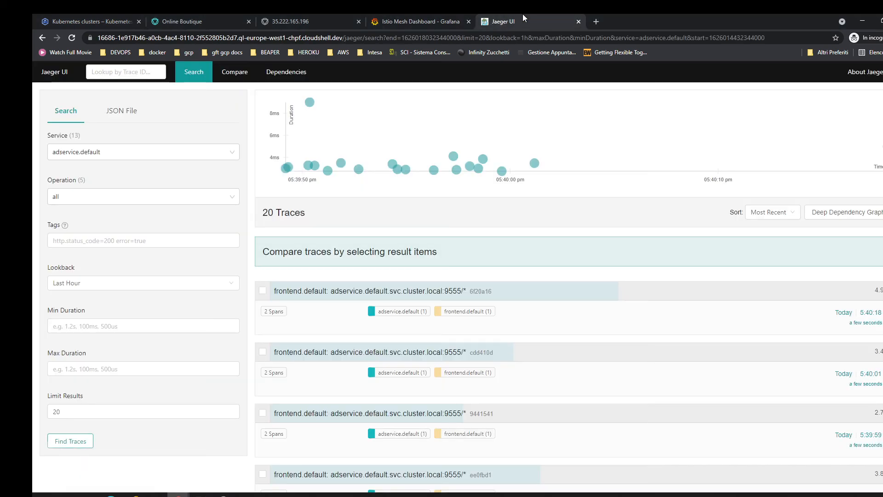
left_click(577, 19)
left_click(469, 21)
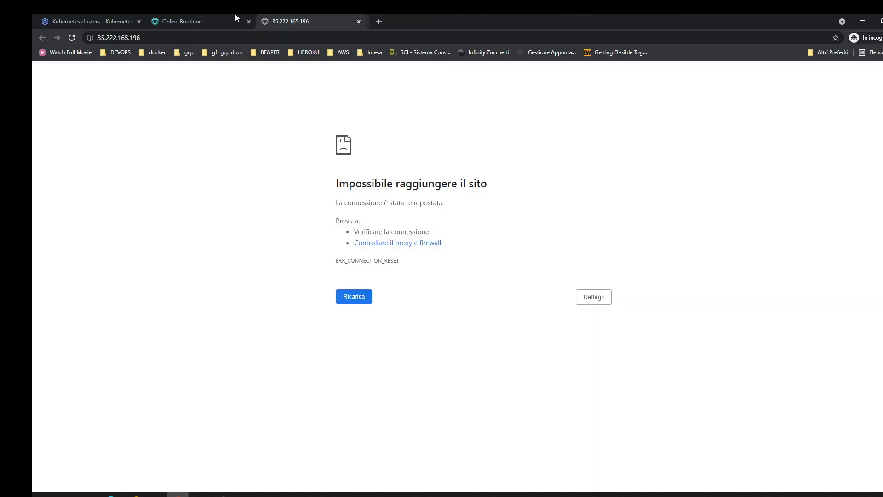
Reload the frontend page at 35.222.165.196 to check external access under the authorization policy.
left_click(119, 19)
left_click(305, 23)
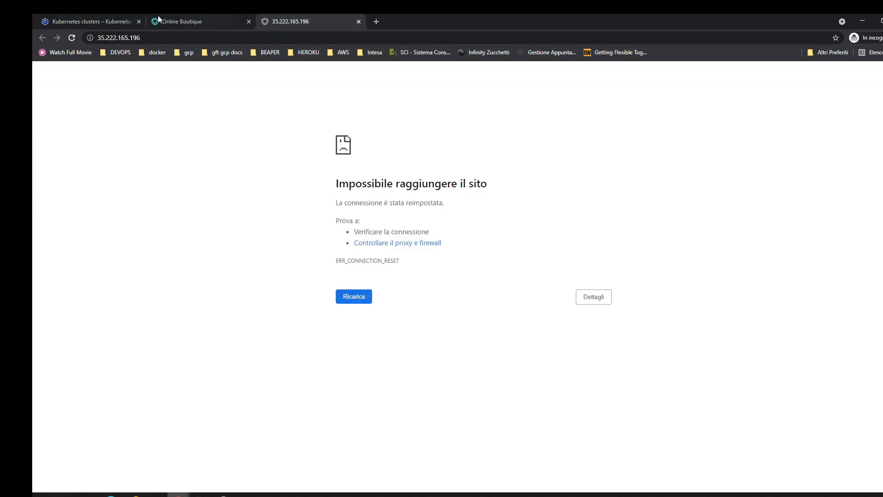
left_click(71, 39)
List the contents of the security-intro directory in the first Cloud Shell terminal with ls.
left_click(84, 14)
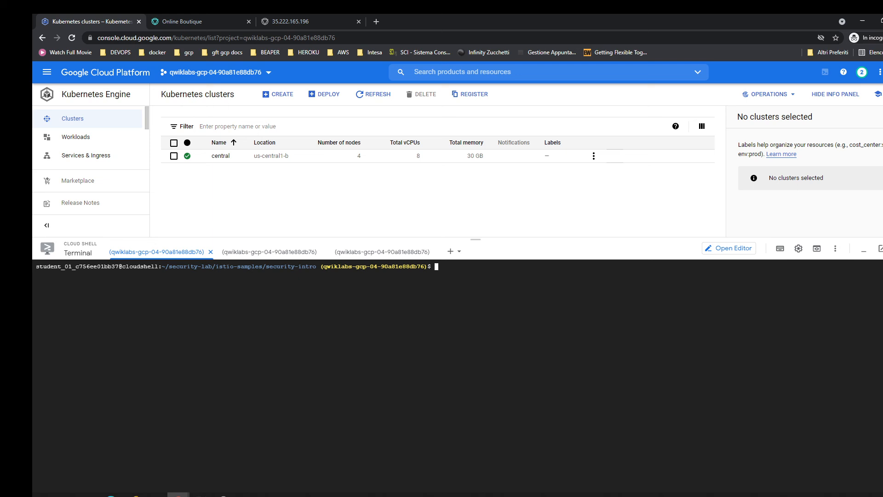
type("ls")
key("Return")
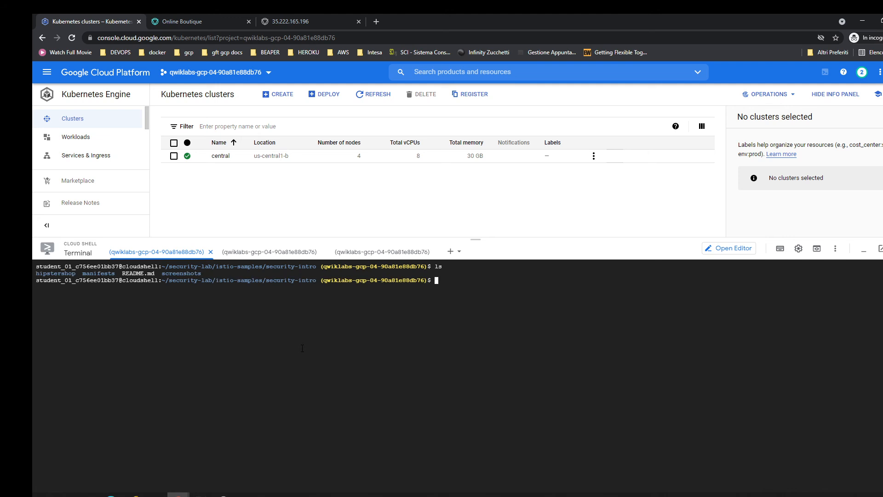
Open the Cloud Shell Editor in a new window, restore the terminal pane, and place the editor tab beside the console tab.
left_click(720, 250)
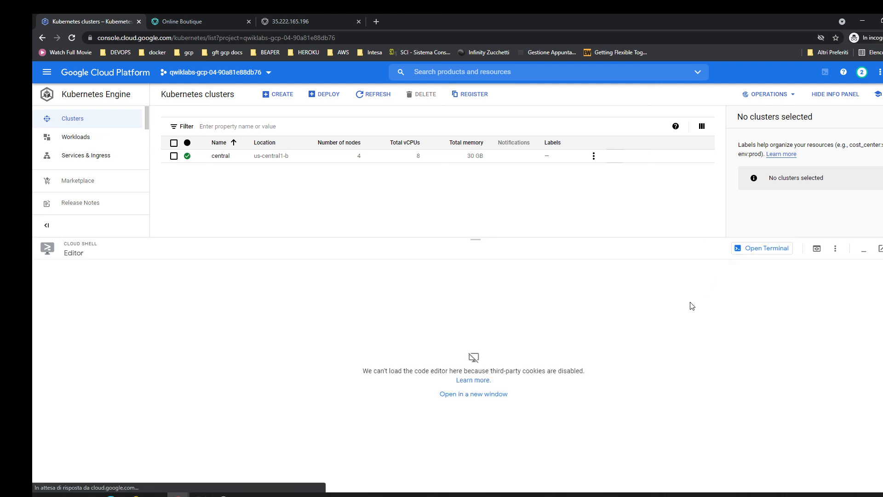
left_click(492, 393)
left_click_drag(168, 16, 395, 15)
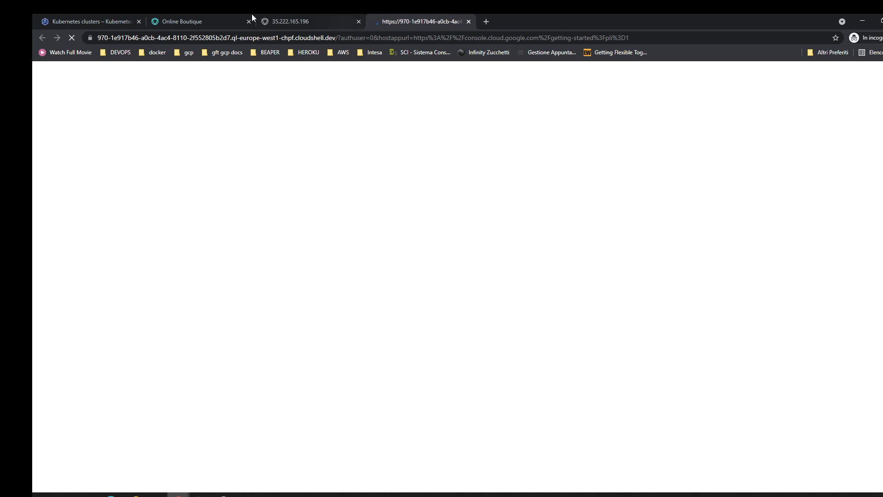
left_click(122, 16)
left_click(762, 248)
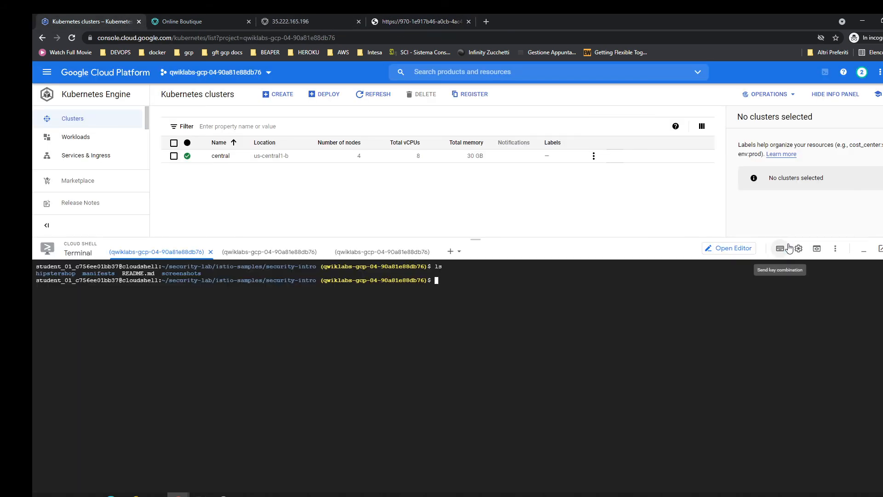
left_click(417, 13)
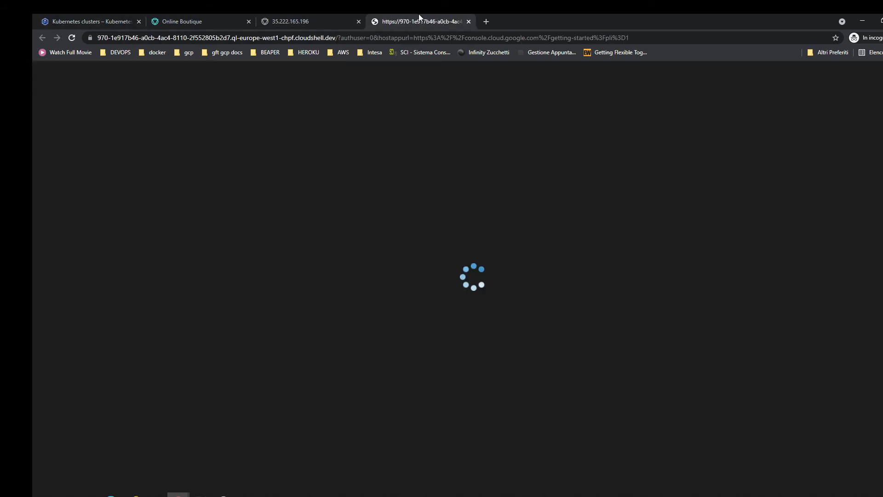
left_click_drag(419, 13, 227, 13)
Reload the frontend pages at 104.197.206.15 and 35.222.165.196 to check external access under the authorization policy.
left_click(295, 15)
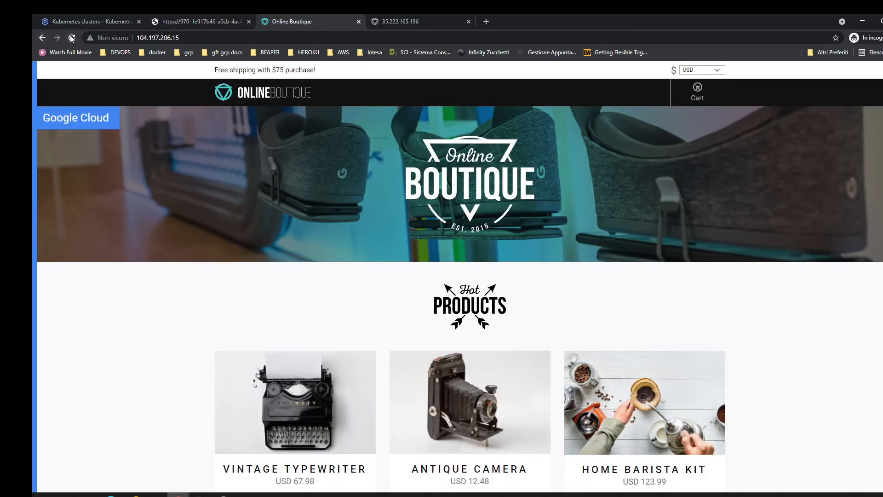
left_click(401, 15)
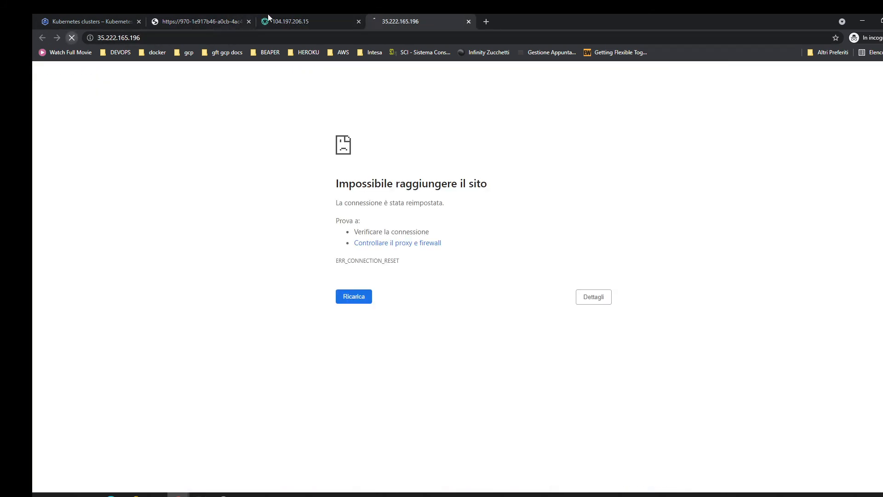
left_click(300, 16)
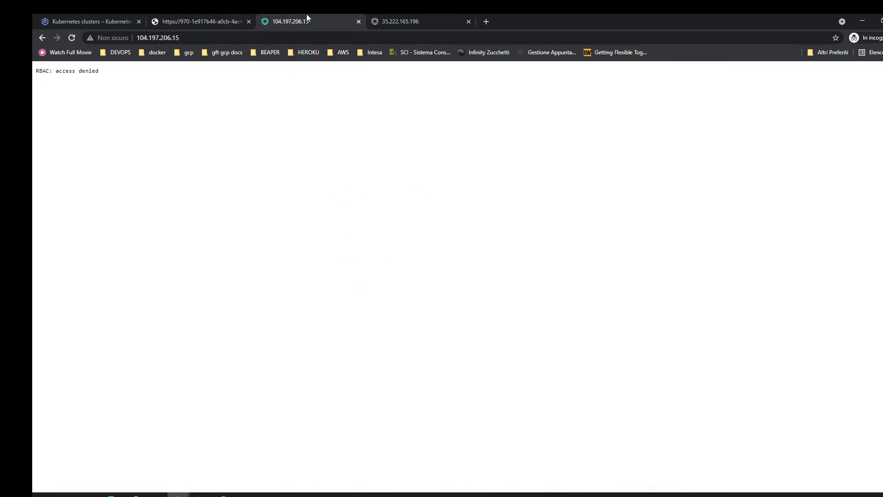
left_click(425, 15)
left_click(70, 37)
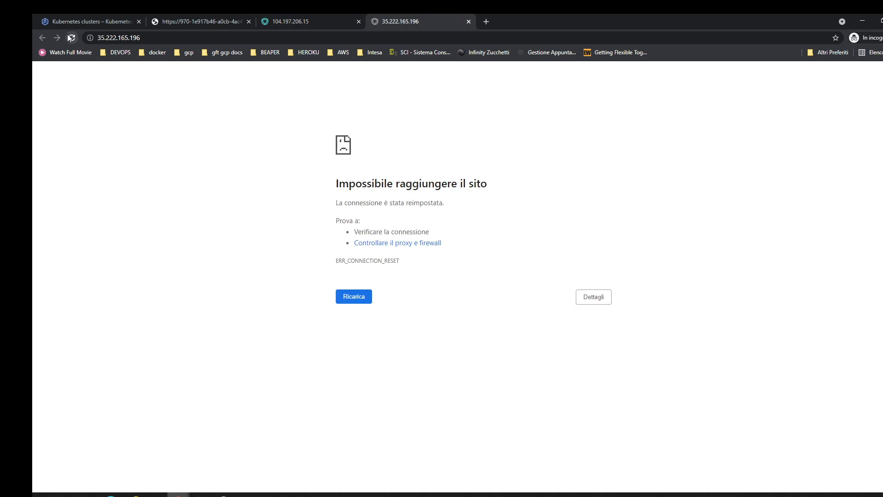
left_click(249, 14)
left_click(276, 16)
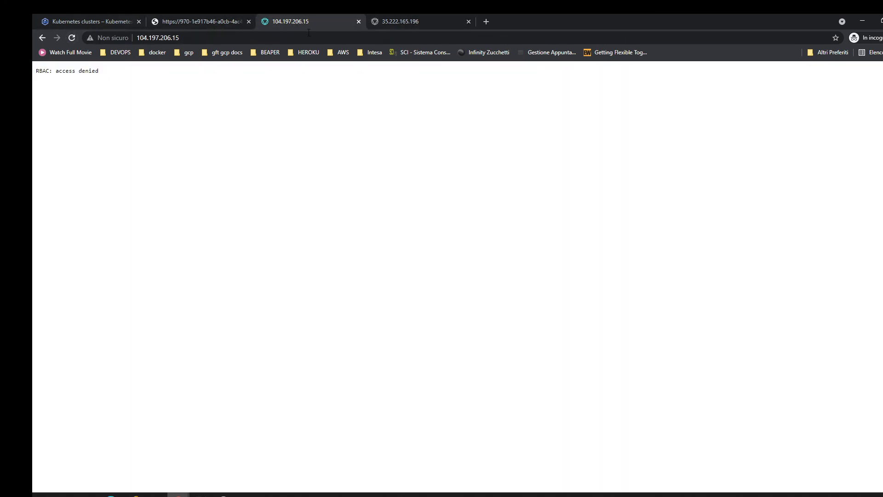
Check whether the Cloud Shell Editor page has loaded, then close it.
left_click(209, 13)
left_click(128, 14)
left_click(192, 15)
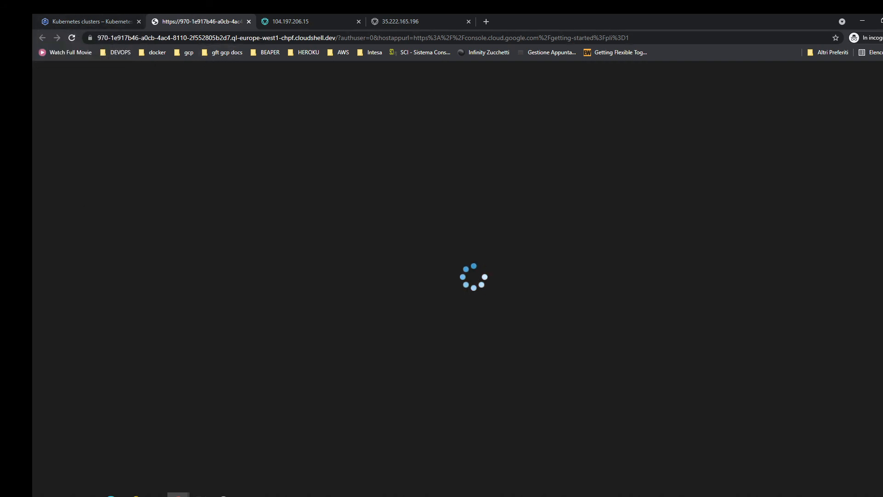
left_click(224, 495)
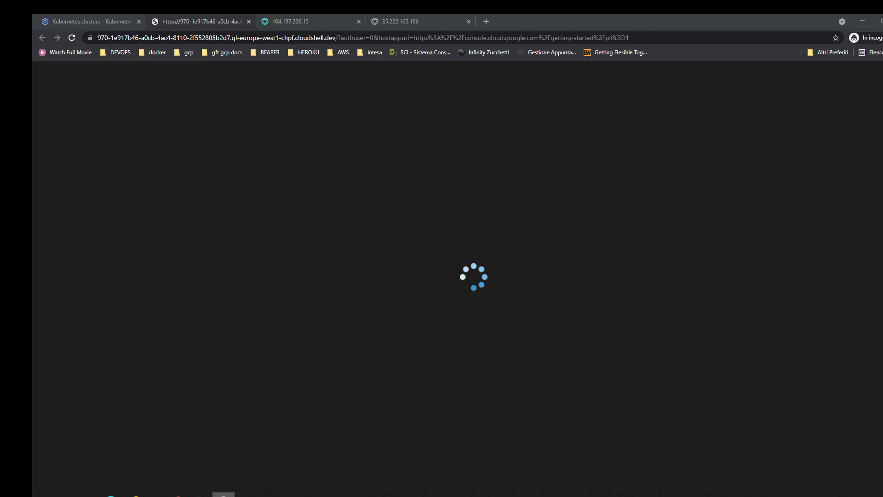
left_click(223, 495)
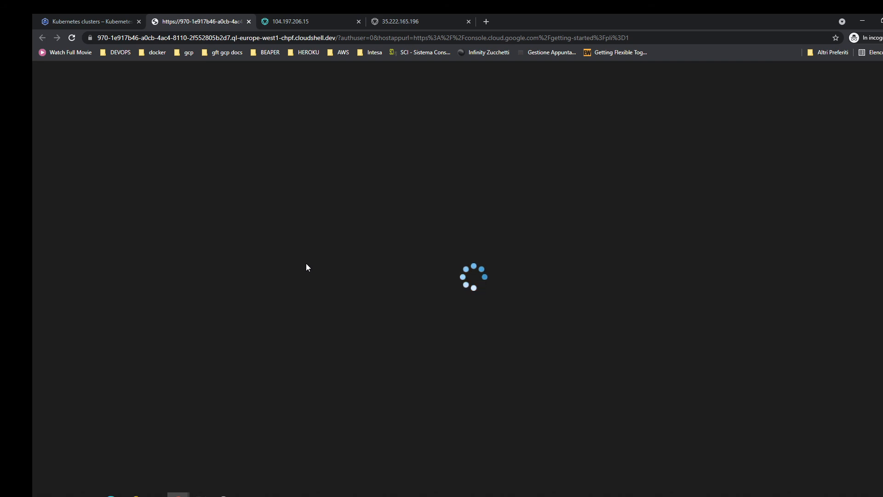
left_click(144, 19)
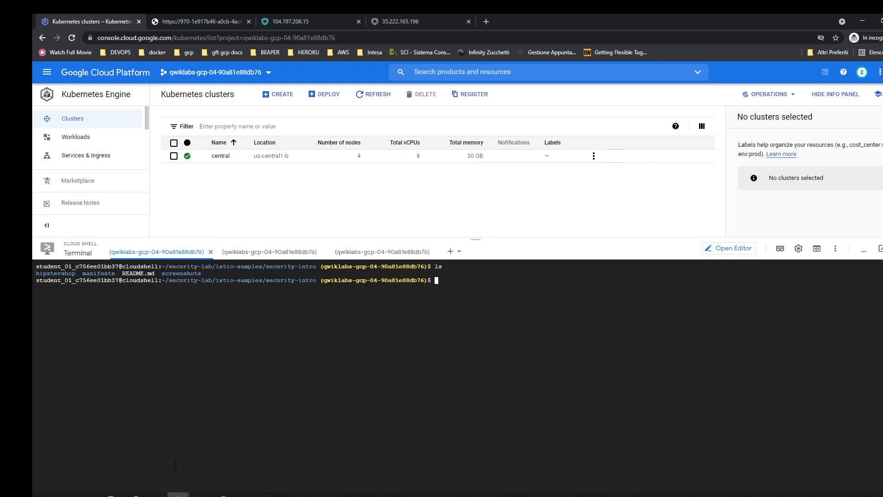
left_click(241, 17)
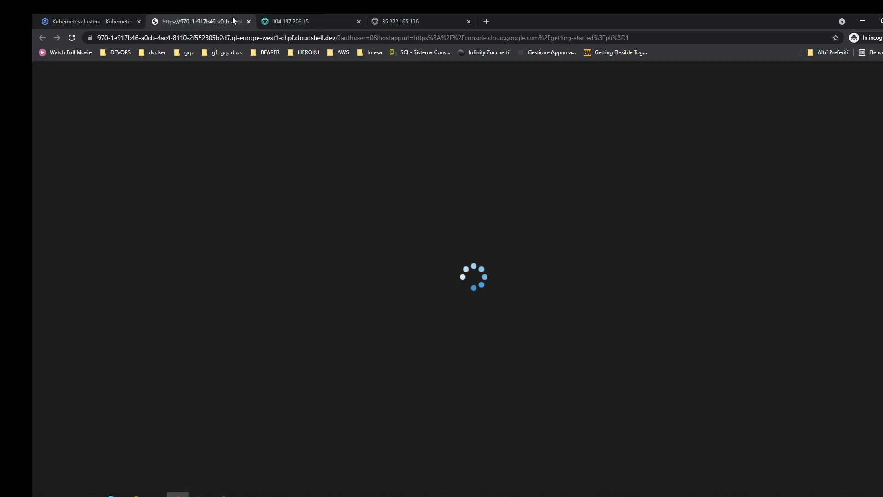
left_click(249, 21)
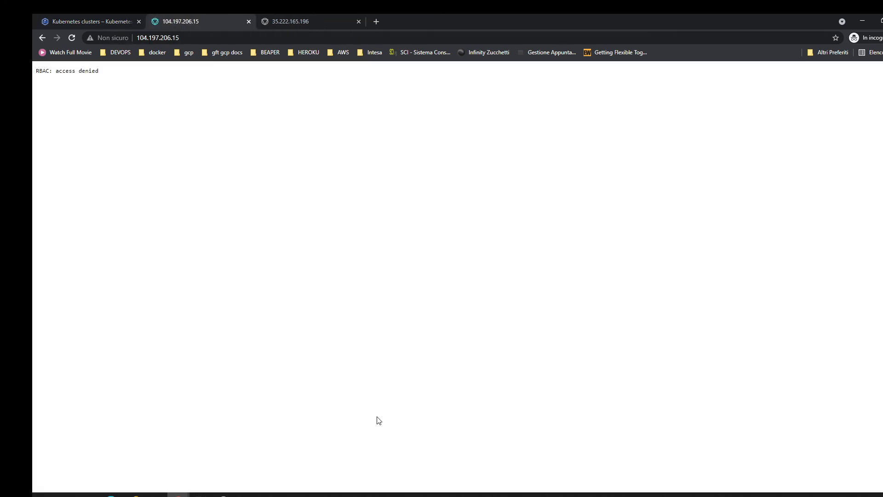
Return to the first Cloud Shell terminal, change to the manifests directory and list its files.
left_click(128, 20)
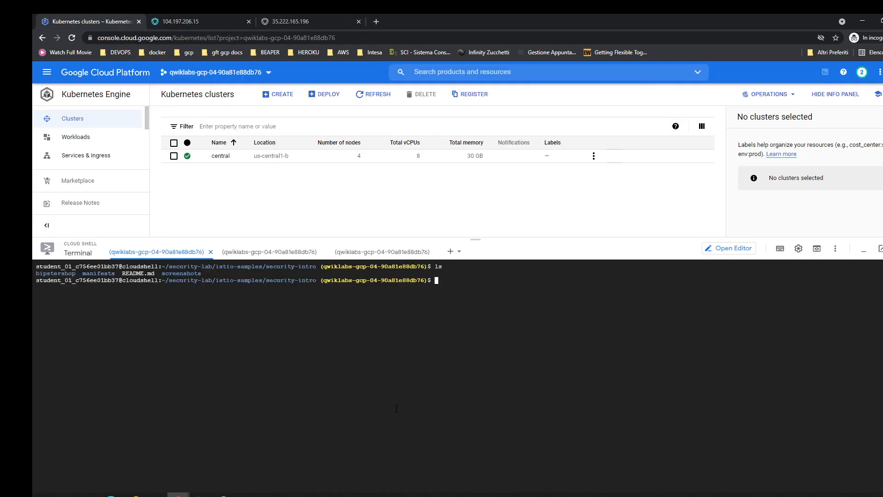
type("cd manifests/")
key("Return")
type("ls")
key("Return")
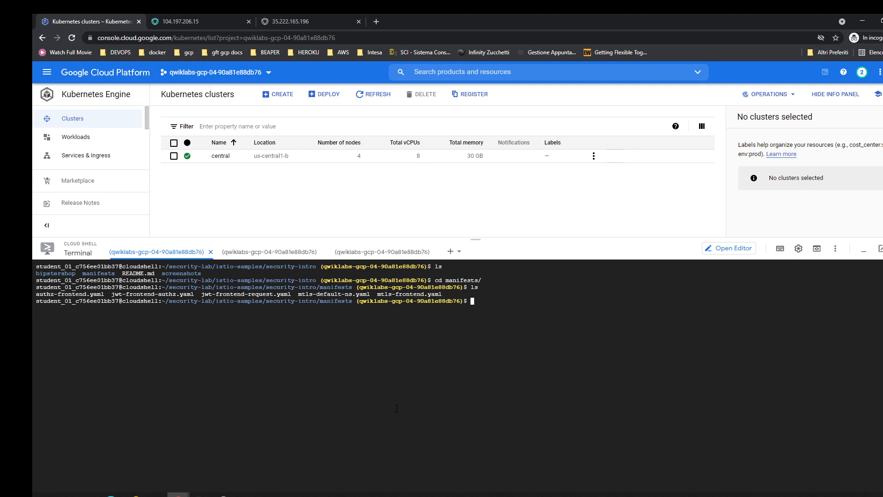
Display authz-frontend.yaml with cat to review the frontend authorization policy, then clear the terminal.
type("cat a")
key("Tab")
key("Return")
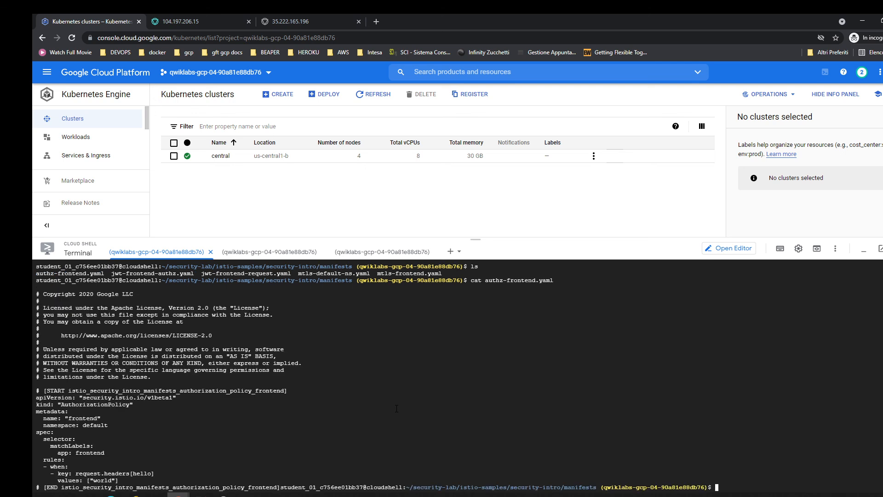
key("ctrl+l")
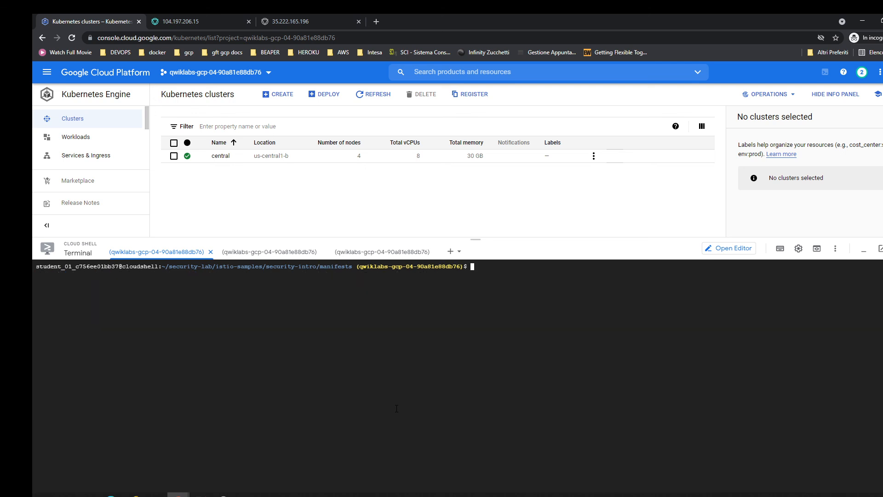
Try to list the authorization resources with kubectl get auth.
type("kubectl get auth")
key("Return")
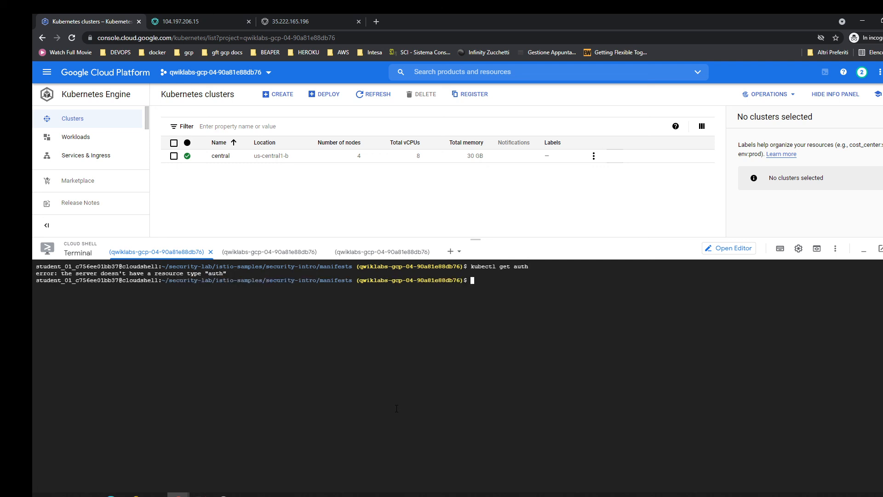
List the manifests, display authz-frontend.yaml and copy its kind name AuthorizationPolicy, then clear the terminal.
type("ls")
key("Return")
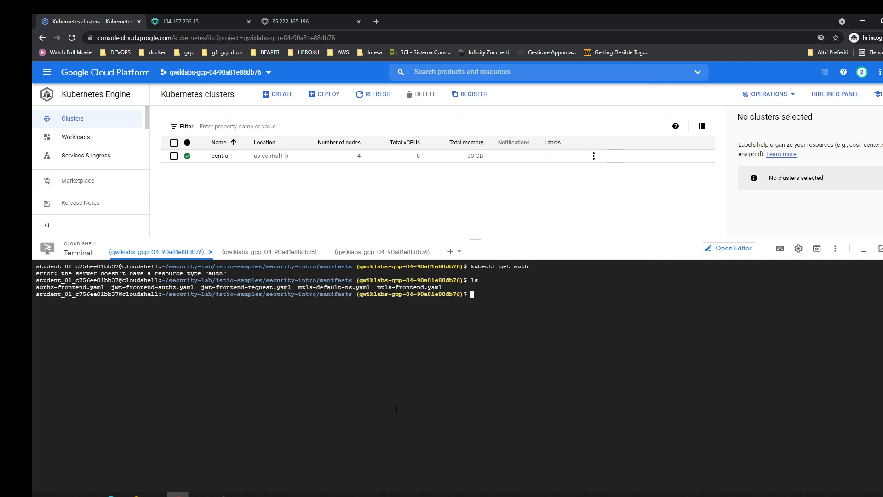
type("cat authz-frontend.yaml")
key("Return")
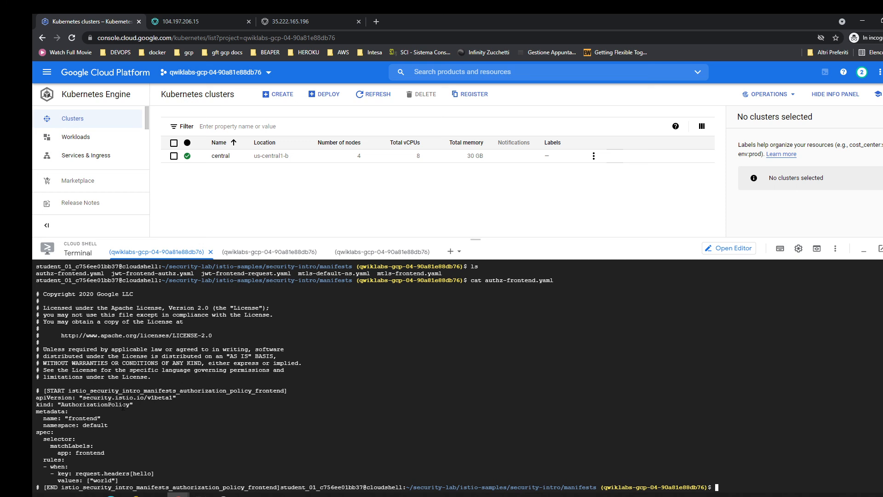
double_click(123, 405)
left_click(367, 403)
key("ctrl+l")
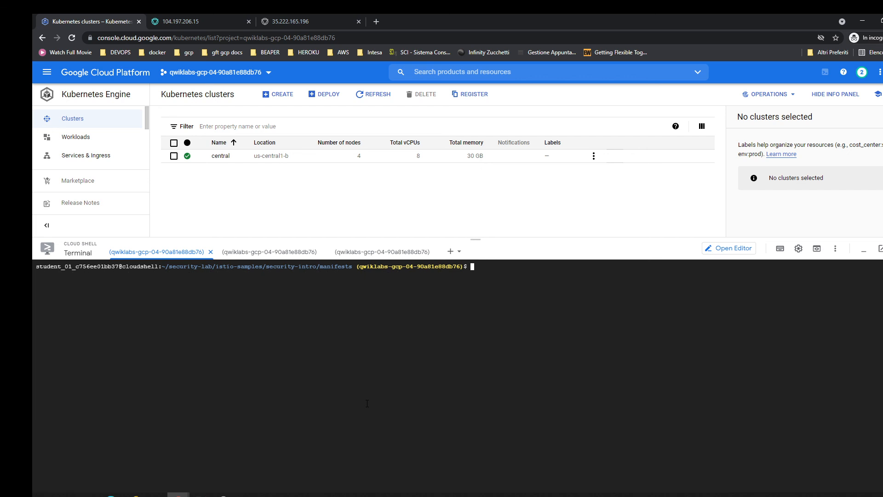
List the authorization policies in the cluster with kubectl get AuthorizationPolicy.
type("kubectl get")
key("ctrl+v")
key("Return")
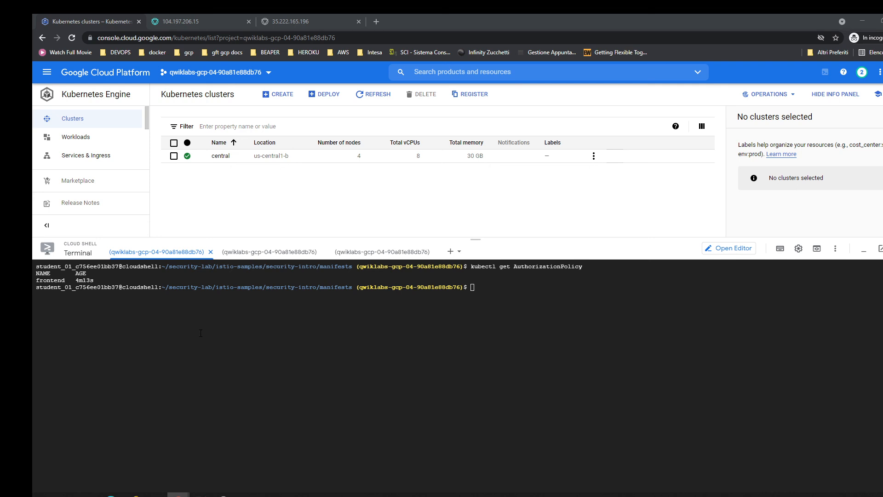
Close the browser window containing the Google Cloud console and frontend pages.
left_click(882, 21)
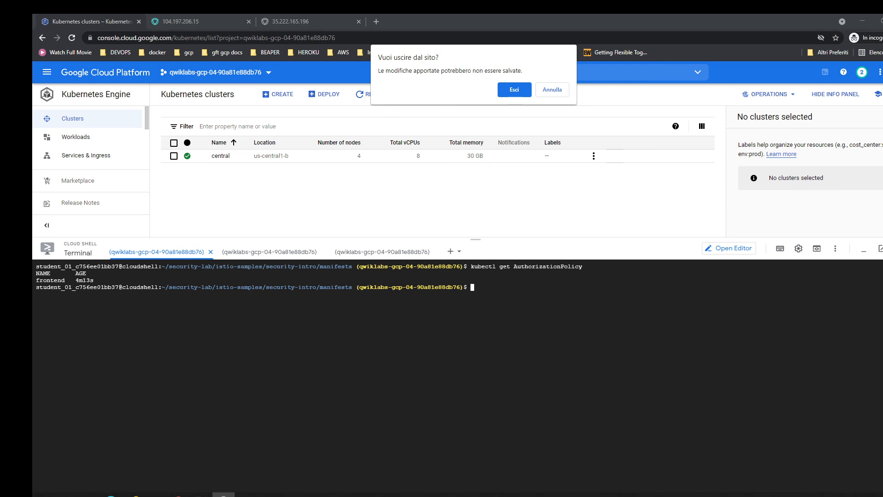
left_click(178, 495)
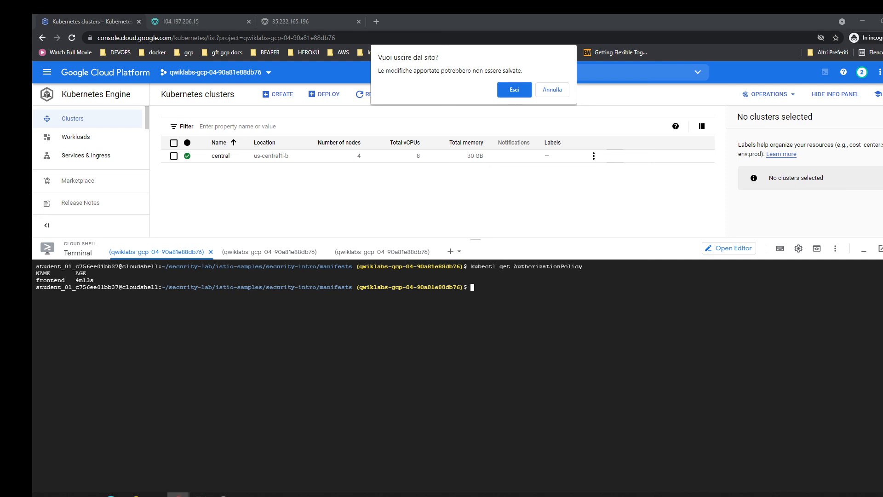